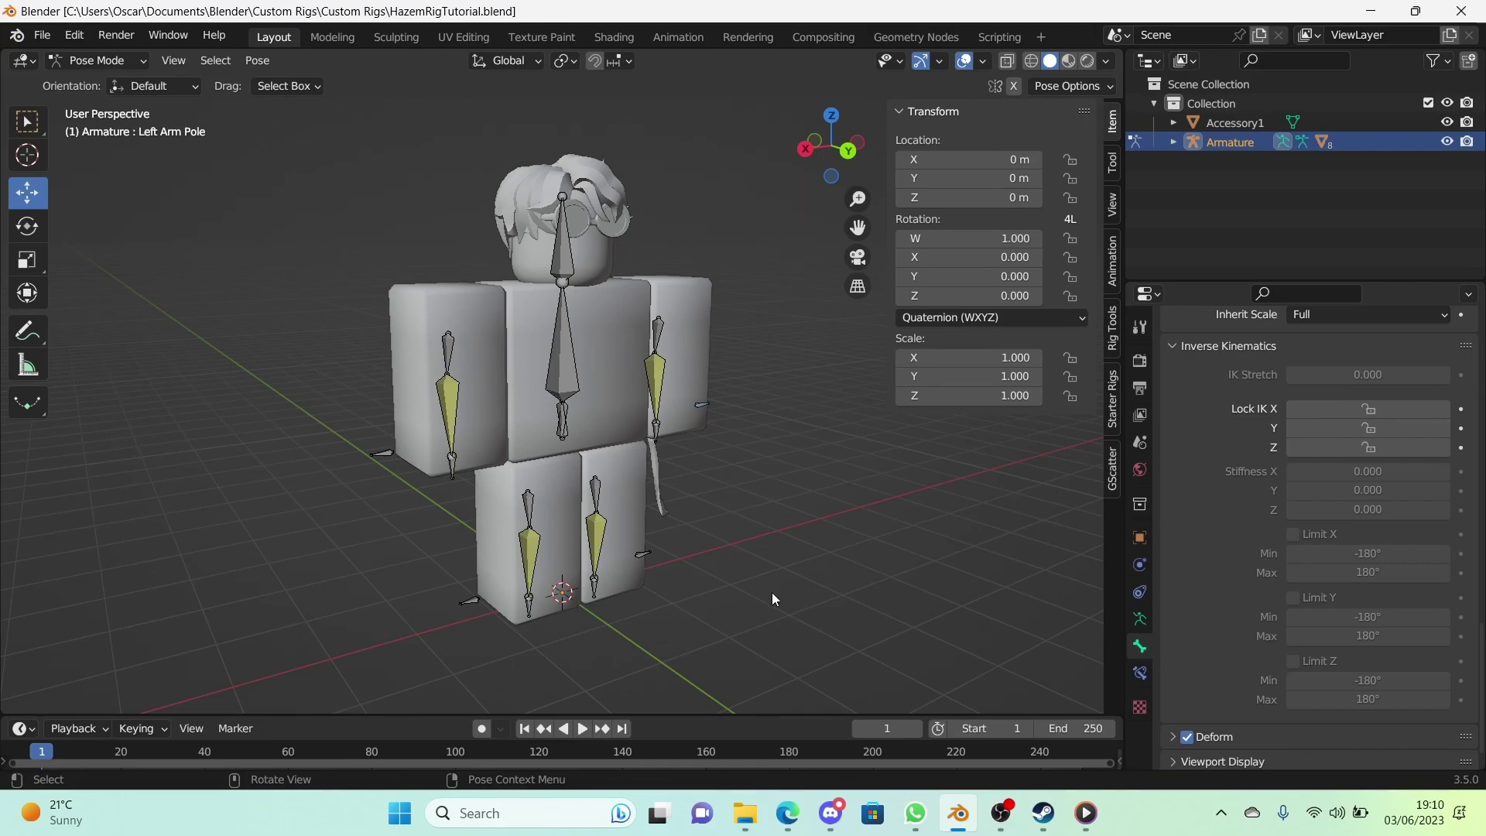
Step: Test-move the Left Leg IK bone, then cancel so the leg straightens again
middle_click_drag(772, 593, 599, 597)
left_click(601, 608)
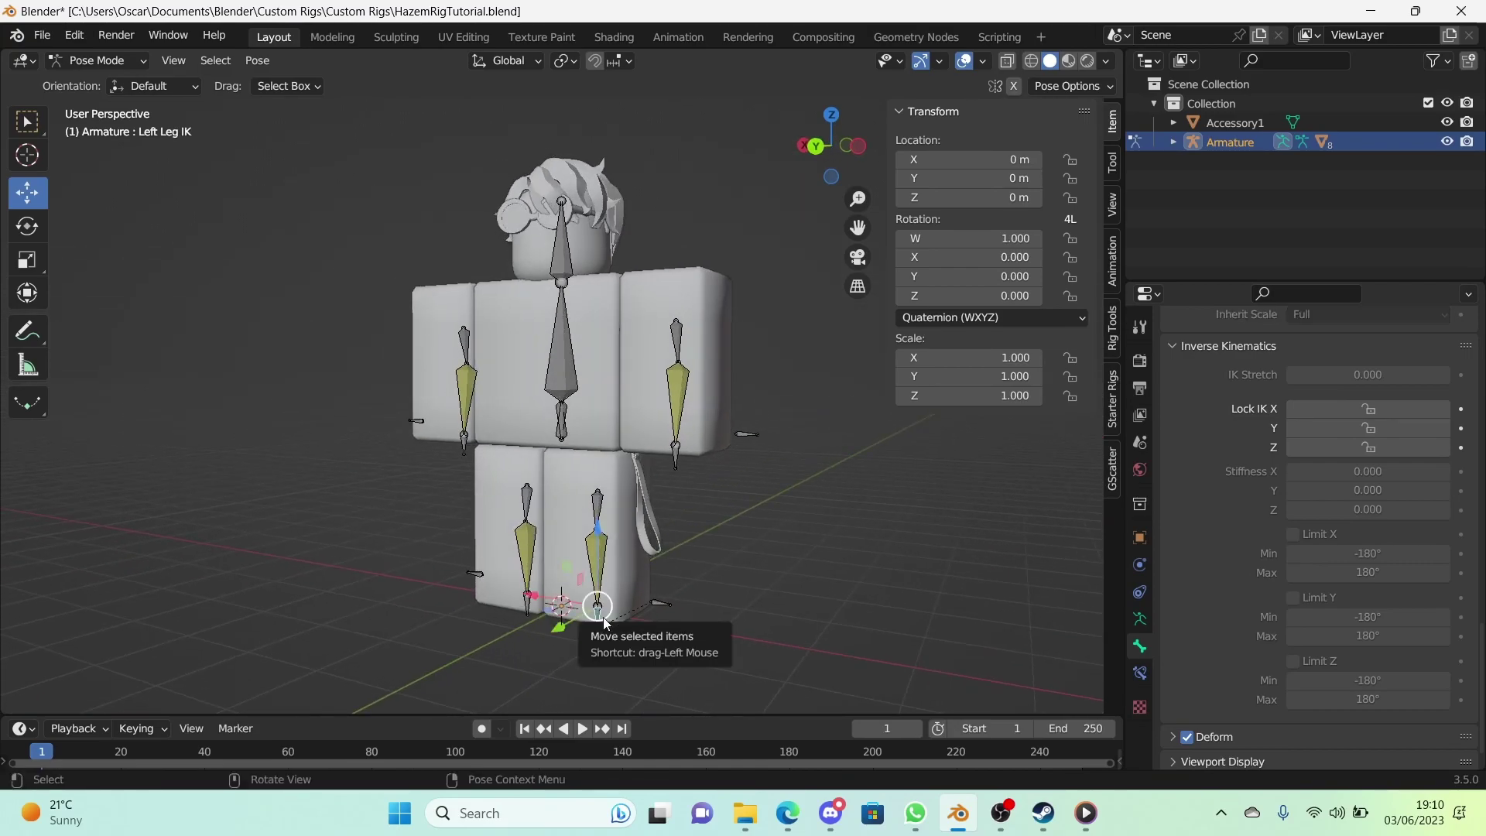
key("g")
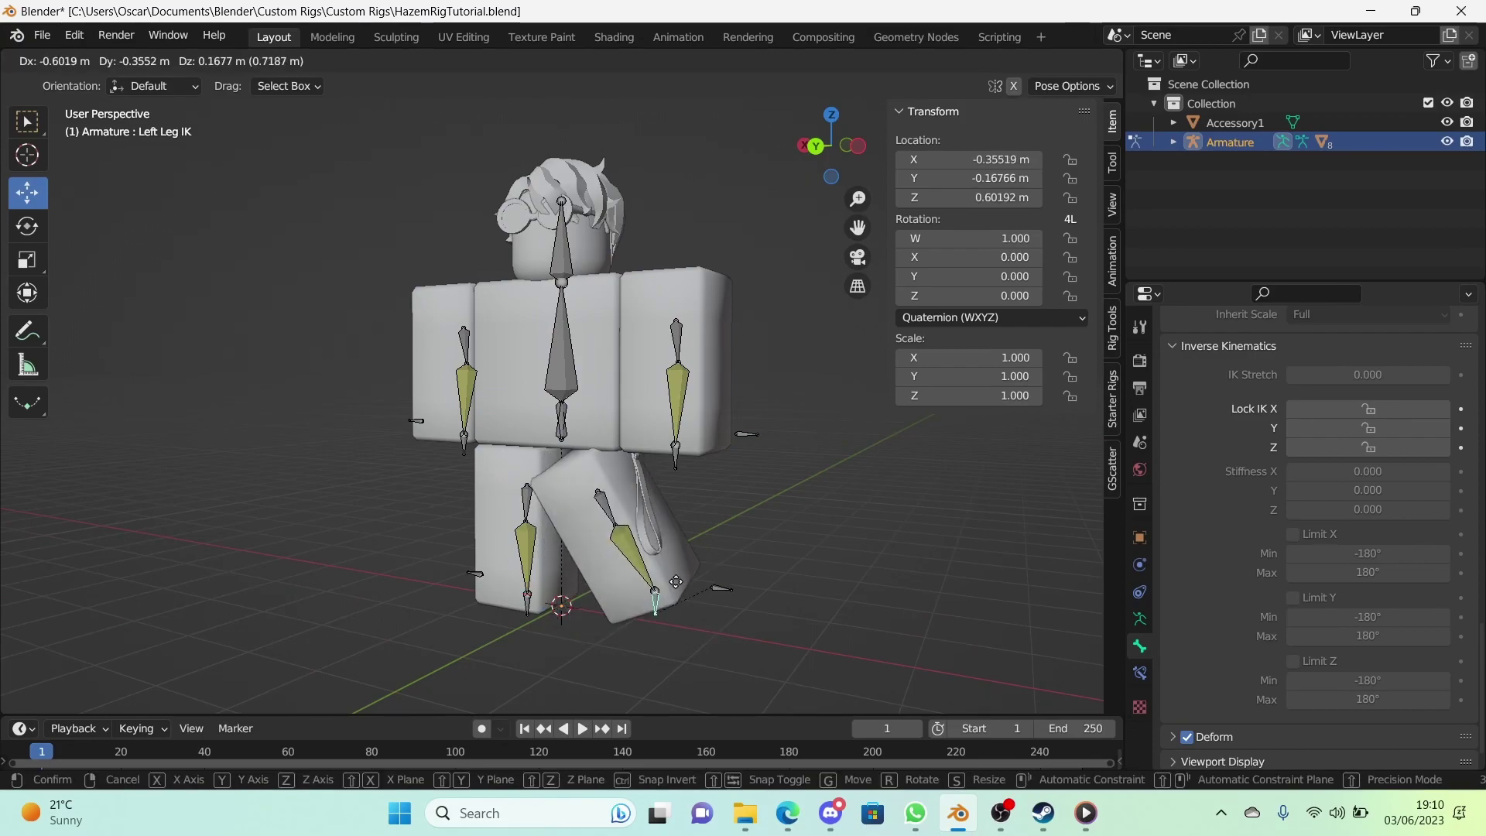
key("Escape")
middle_click_drag(632, 521, 542, 450)
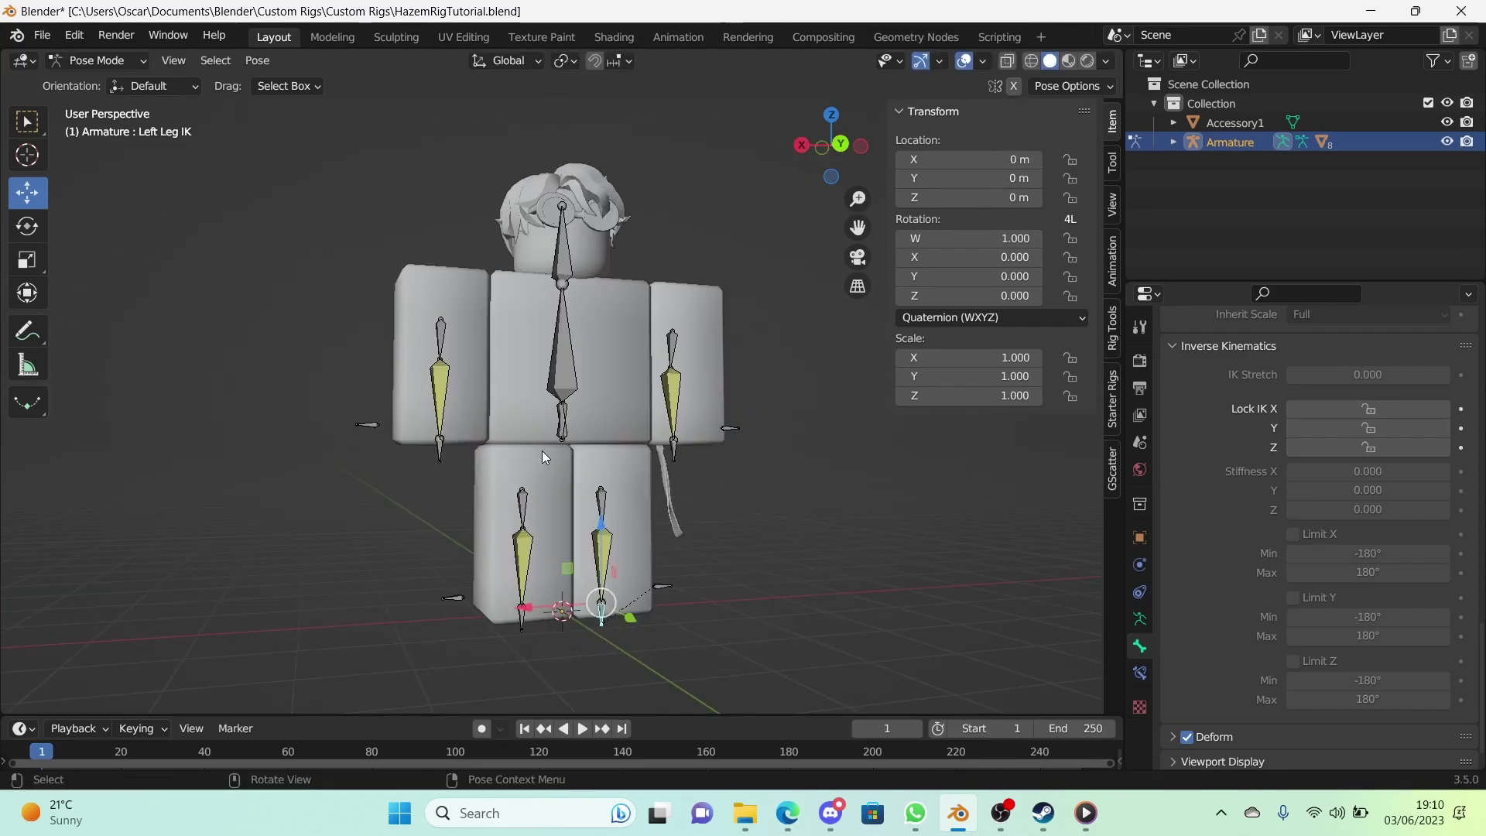
Step: In Edit Mode and Back Ortho view, add a new bone at the 3D cursor
key("Tab")
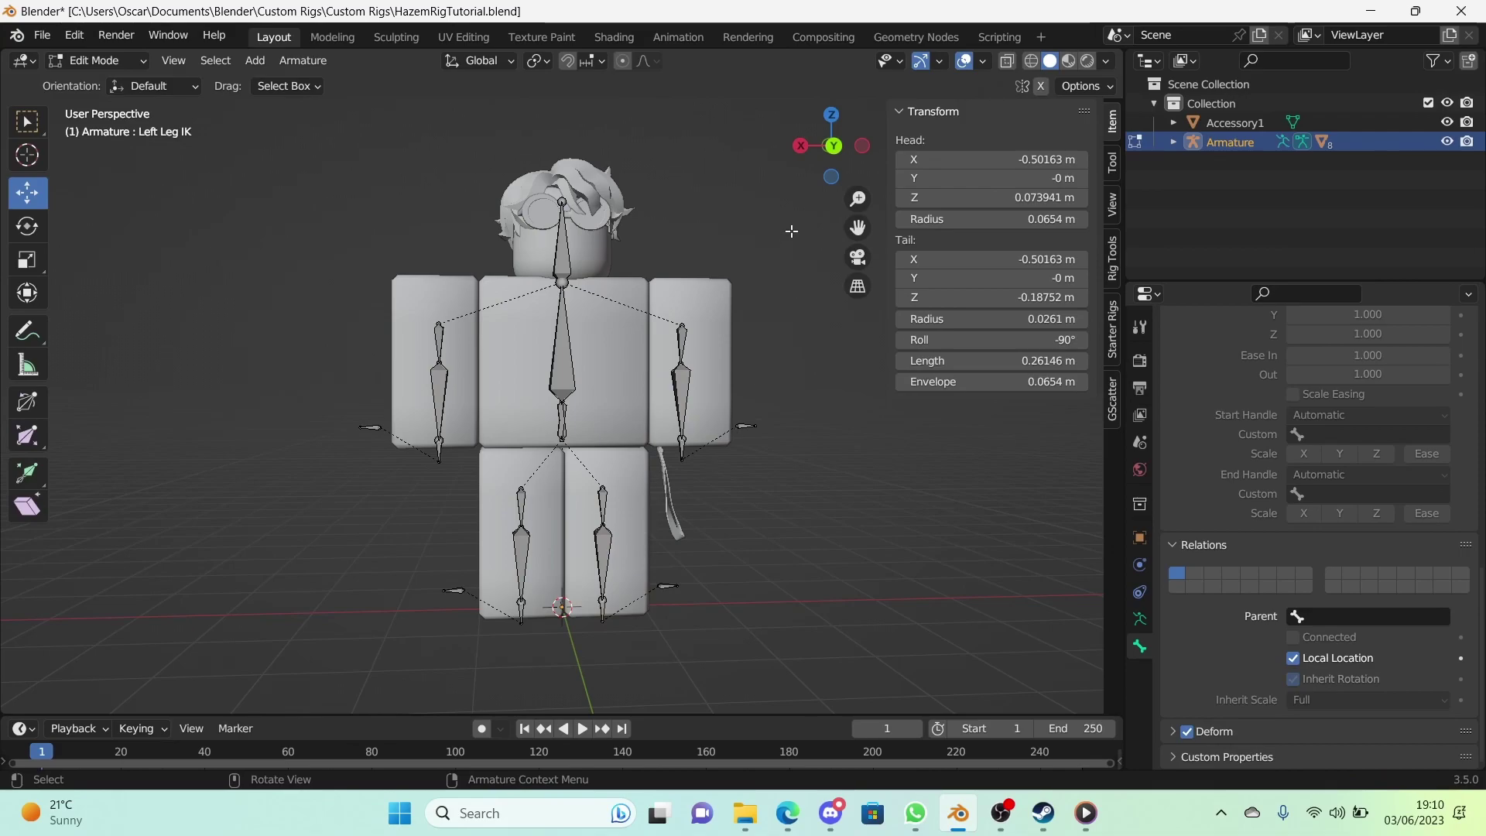
left_click(832, 146)
scroll(672, 268, "up", 5)
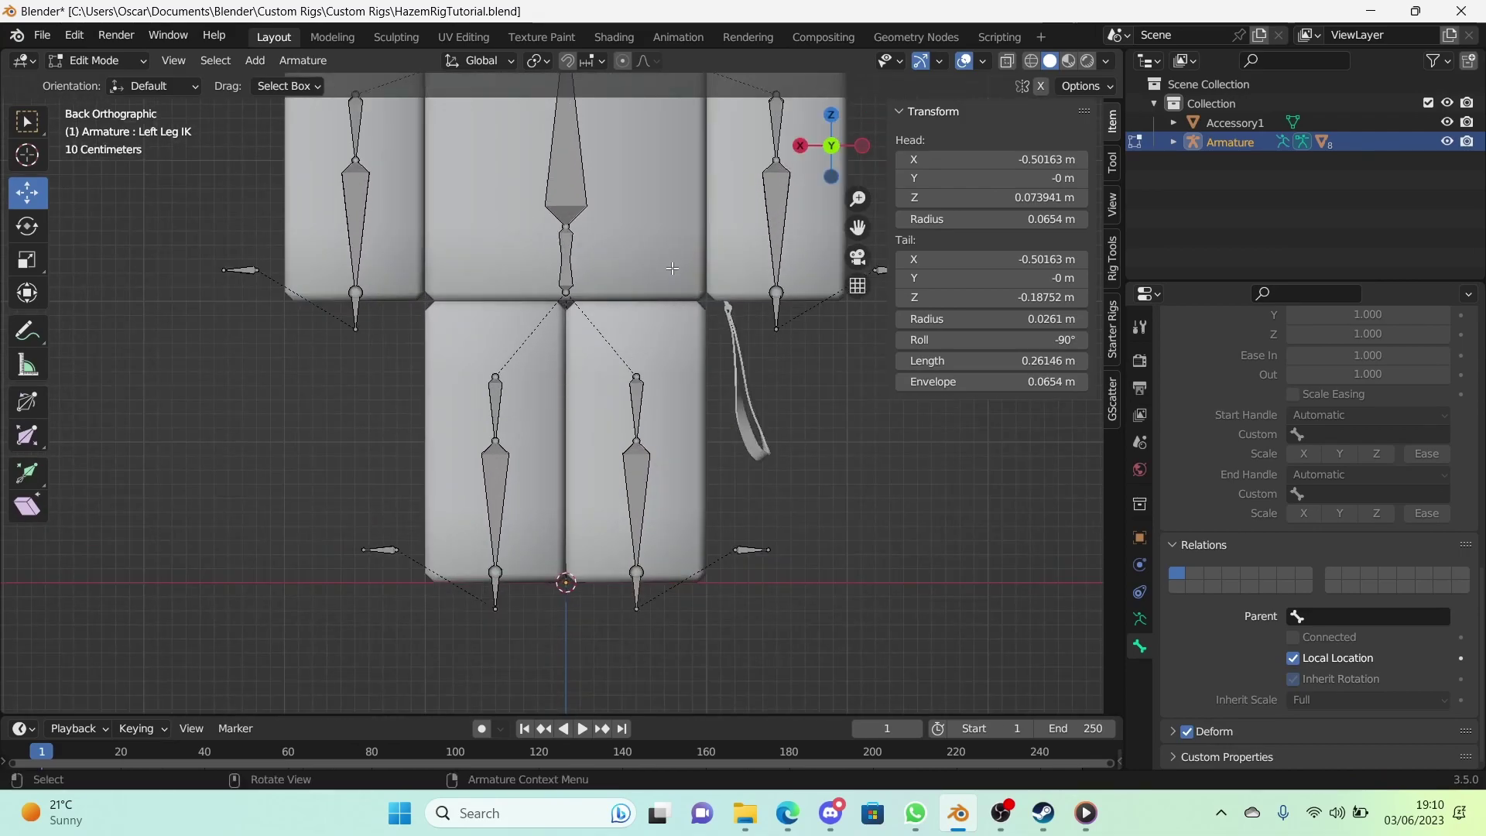
key("shift+a")
scroll(569, 545, "up", 1)
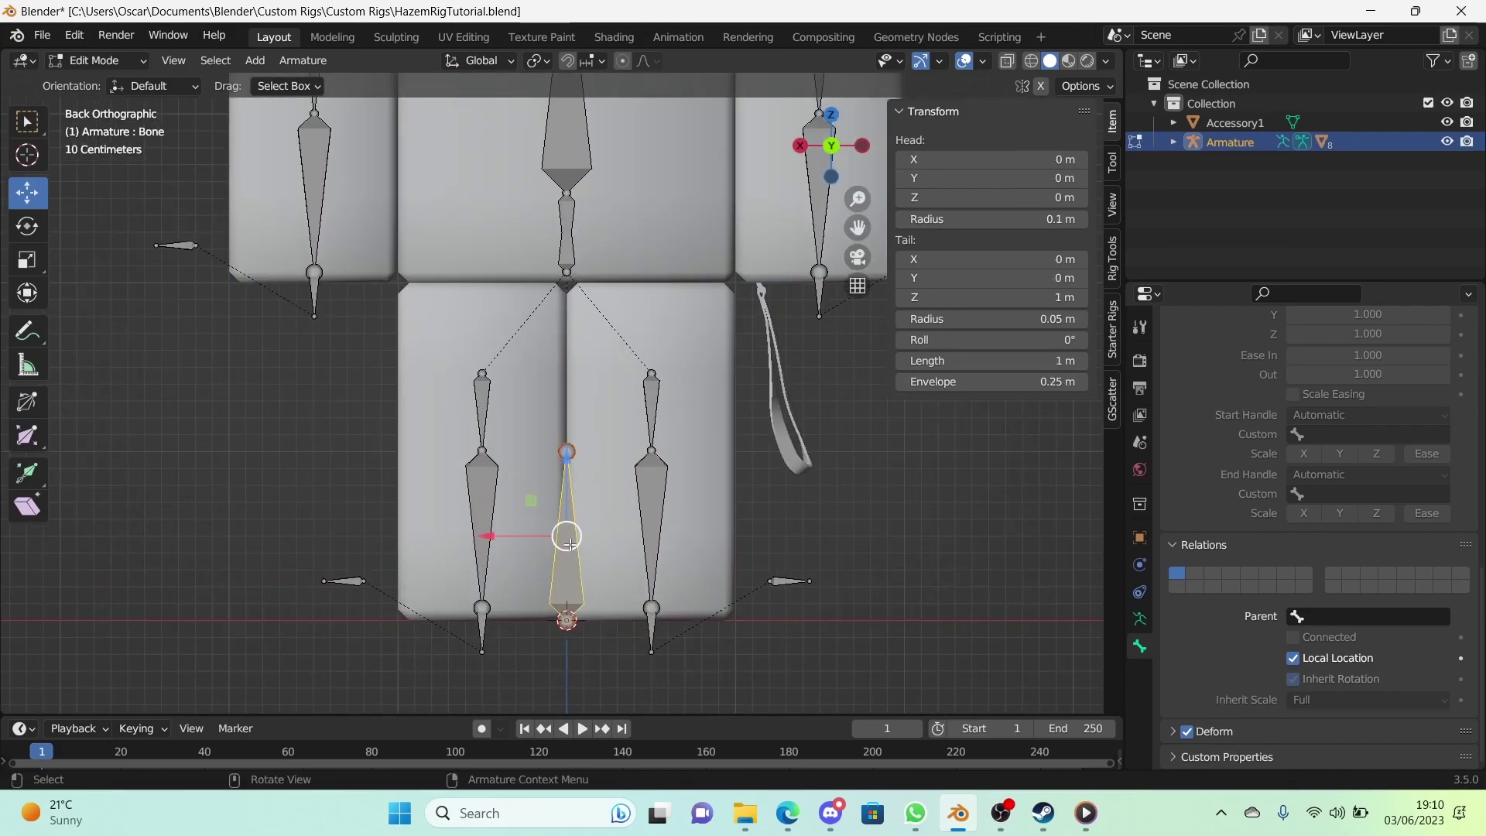
middle_click_drag(569, 544, 526, 645, "shift")
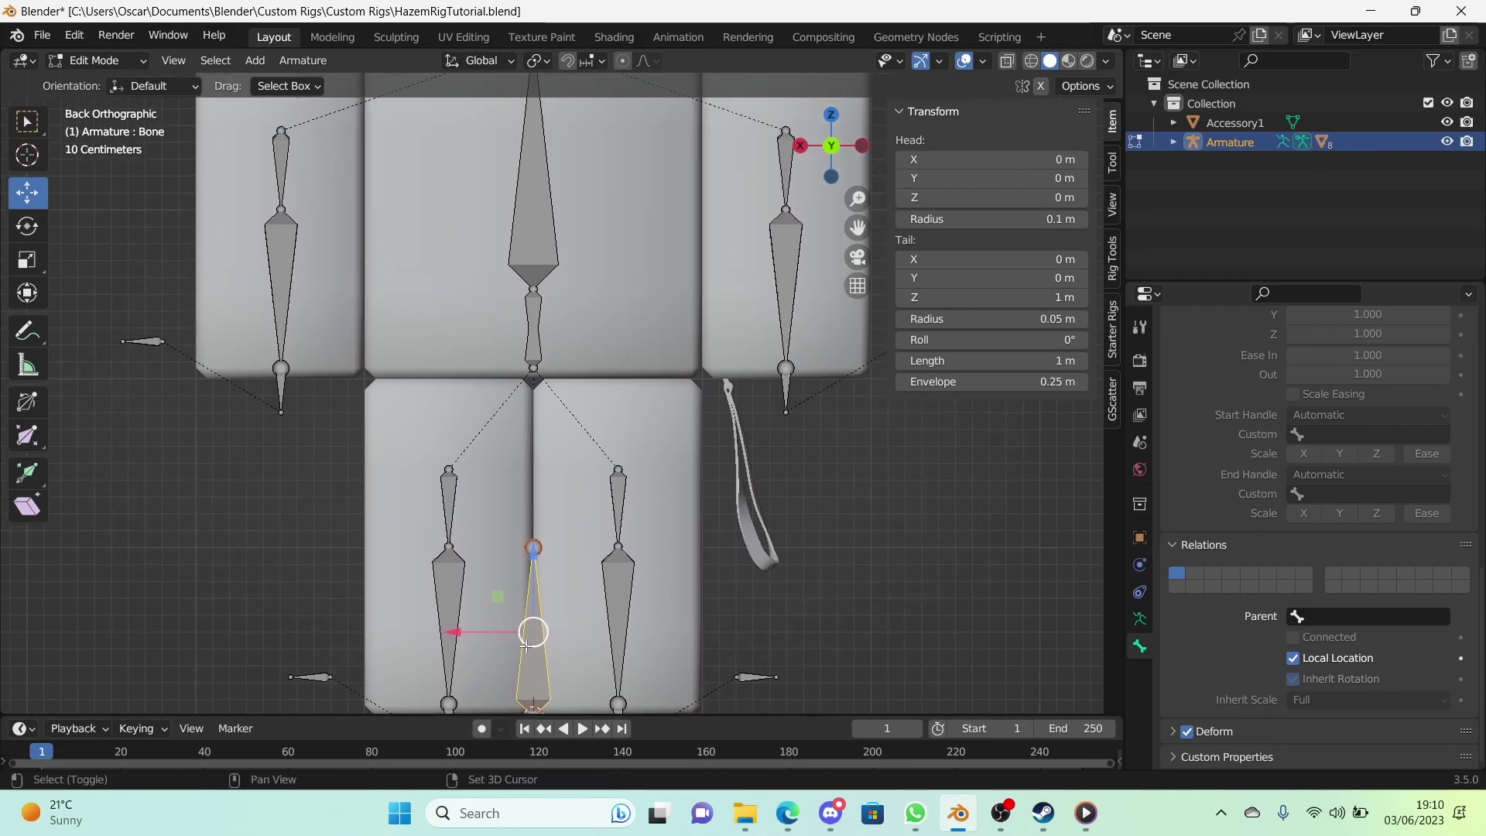
scroll(526, 645, "down", 3)
Step: Move the new bone straight up along Z to sit above the head at 5.6178 m
key("g")
key("z")
left_click(571, 328)
scroll(571, 327, "up", 2)
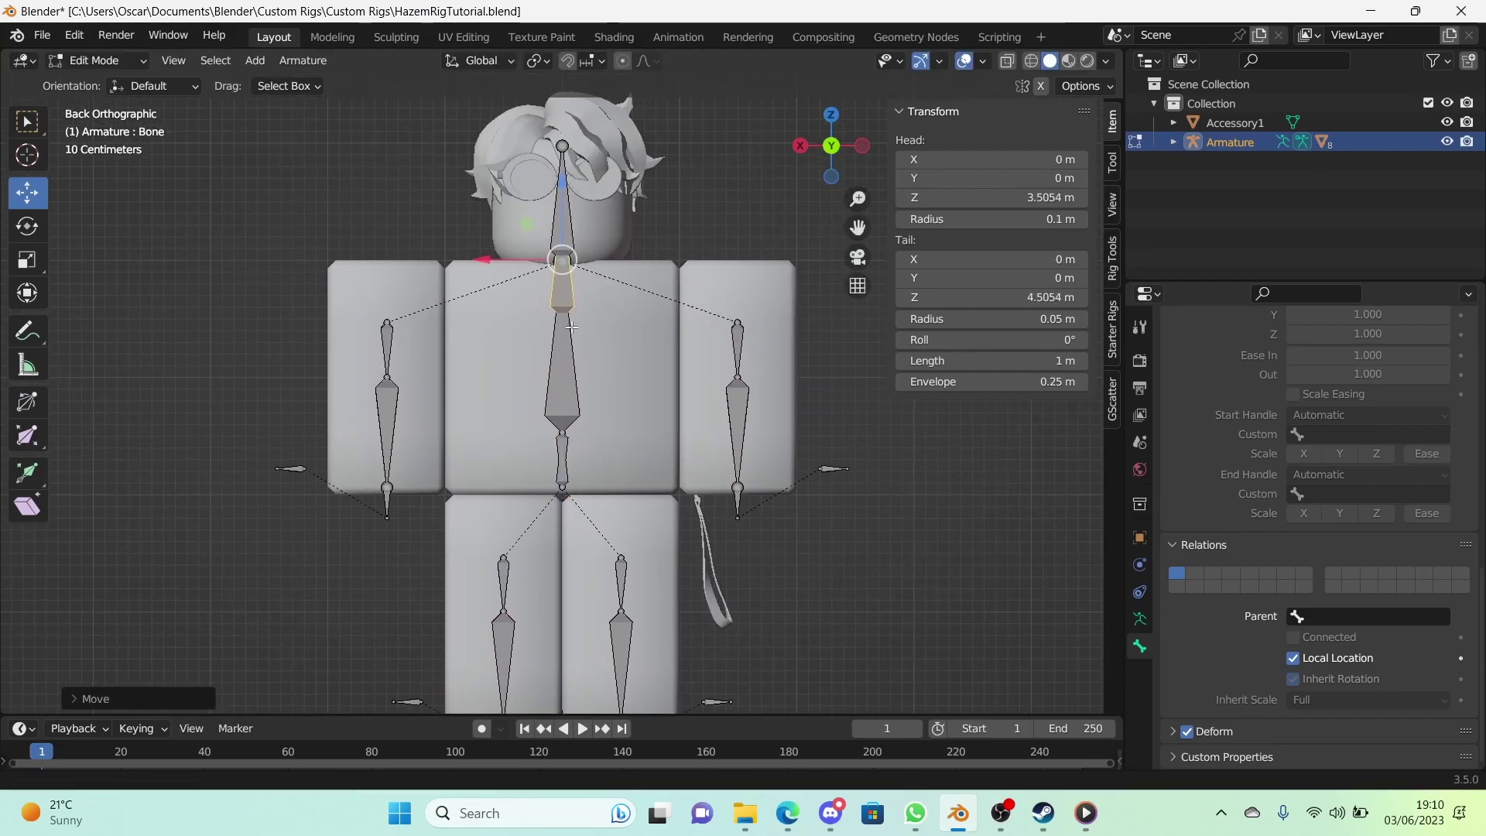
middle_click_drag(571, 328, 573, 515, "shift")
key("g")
key("z")
left_click(595, 224)
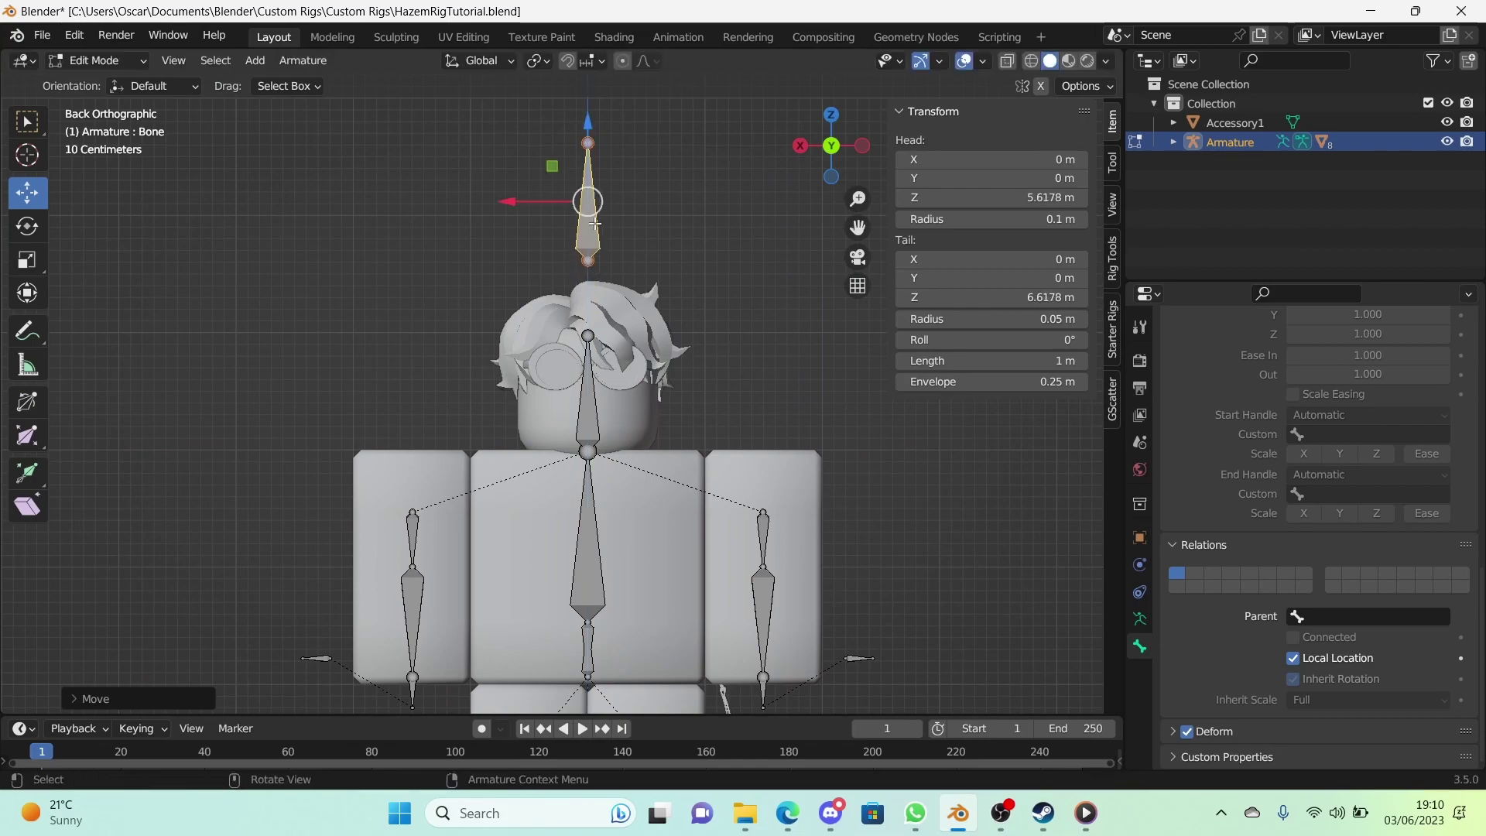
scroll(594, 224, "up", 3)
Step: Shorten the new bone by moving its tail along Z to 0.36647 m
left_click(554, 173)
key("g")
key("z")
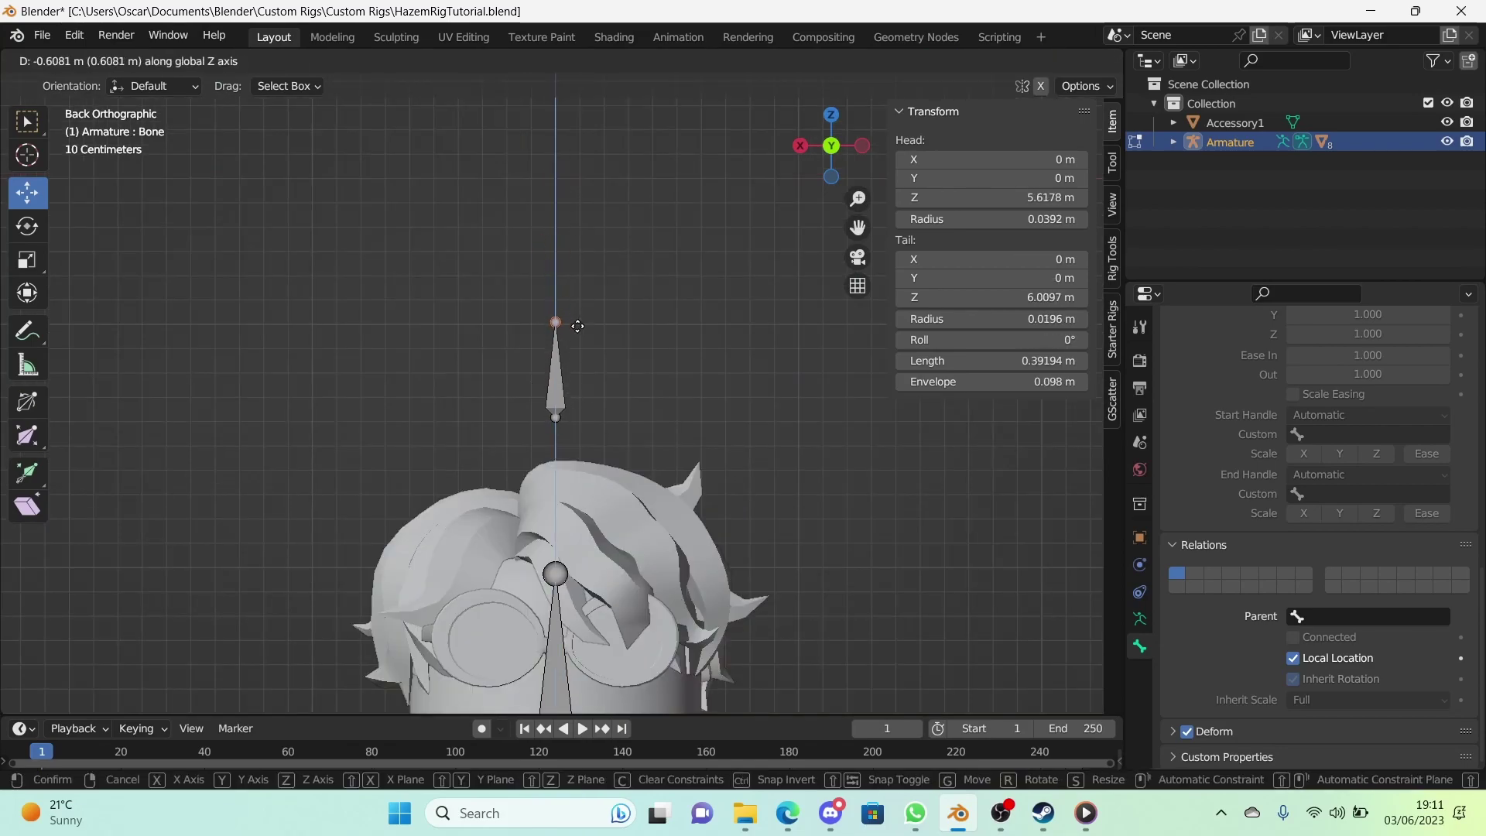
left_click(593, 330)
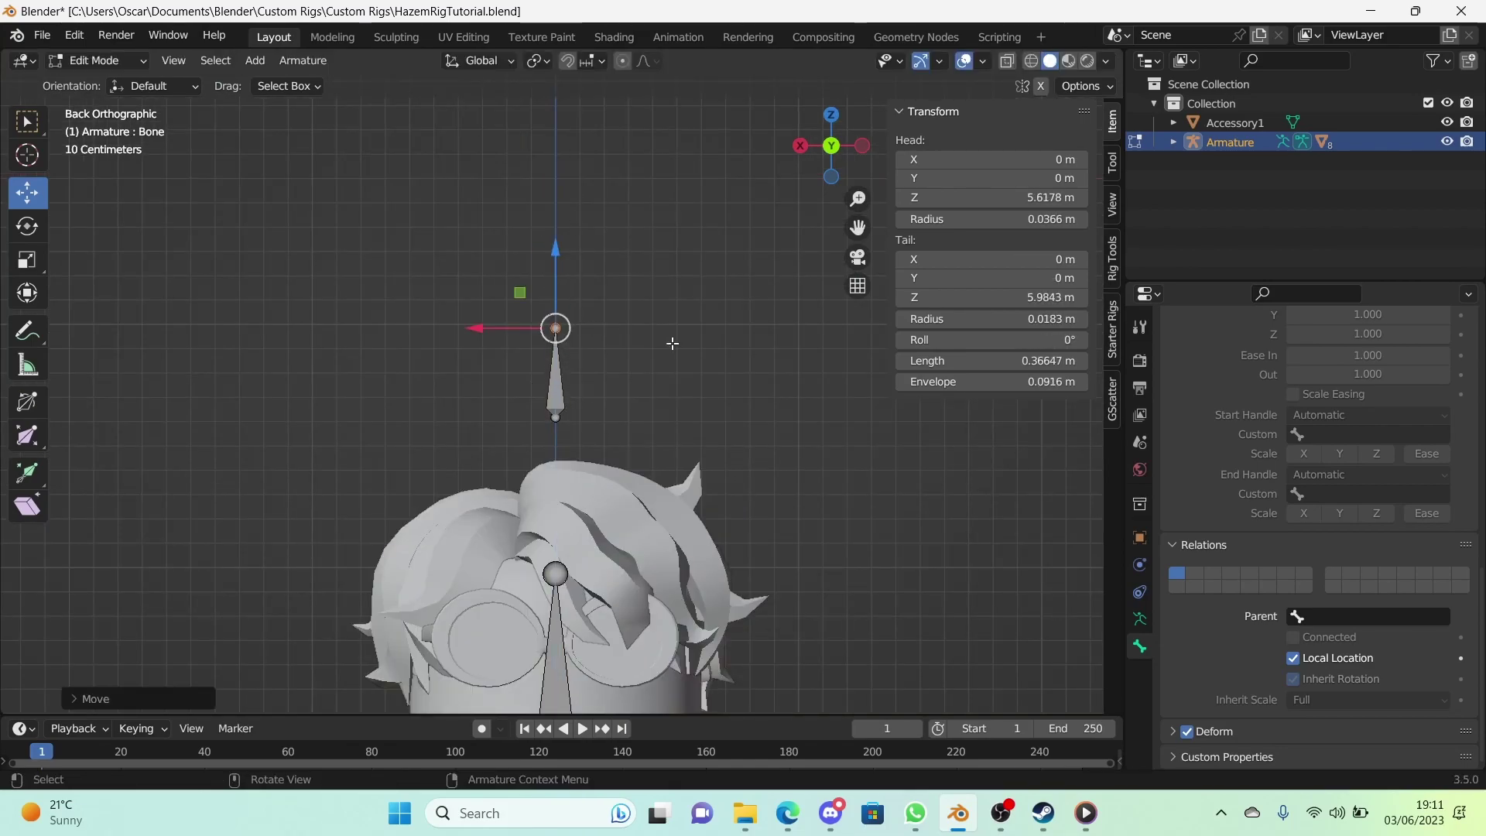
left_click(672, 343)
scroll(664, 372, "down", 3)
middle_click_drag(654, 355, 581, 206, "shift")
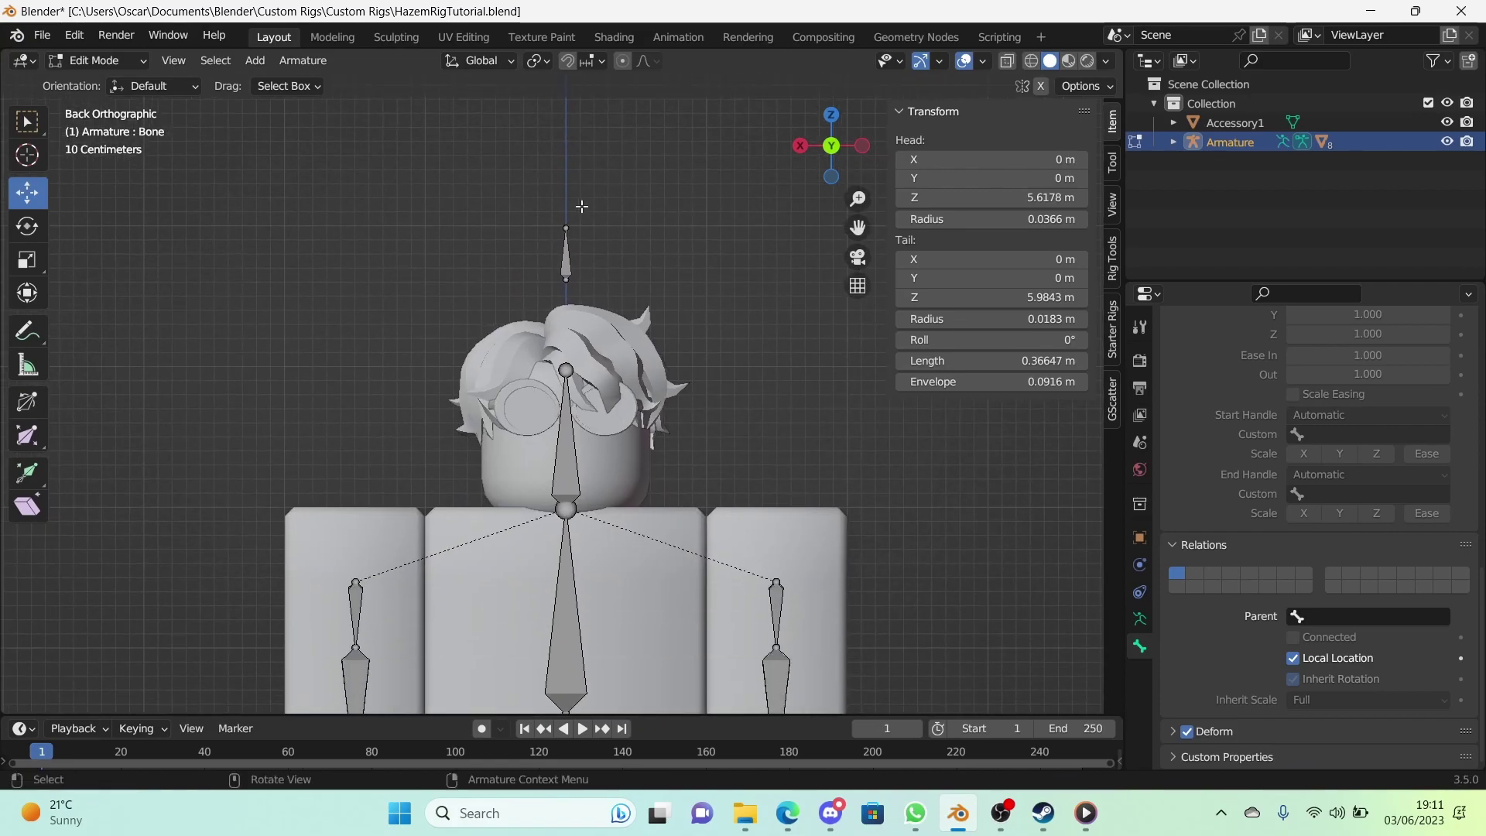
Step: Nudge the small bone above the head vertically into place
left_click(569, 249)
key("g")
key("z")
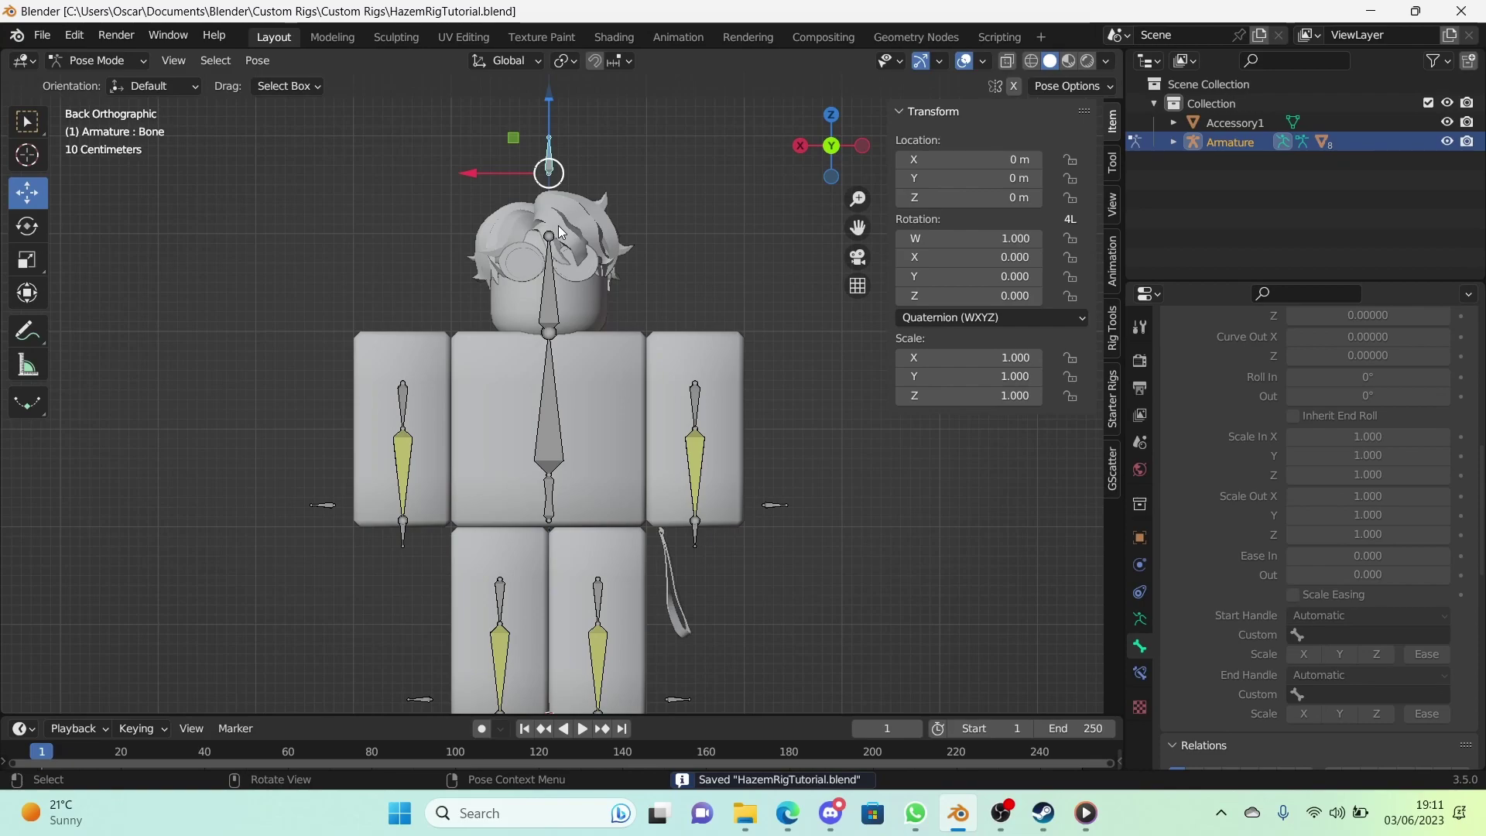
Step: Rename the top bone to 'Settings' and reselect it
key("F2")
type("Settings")
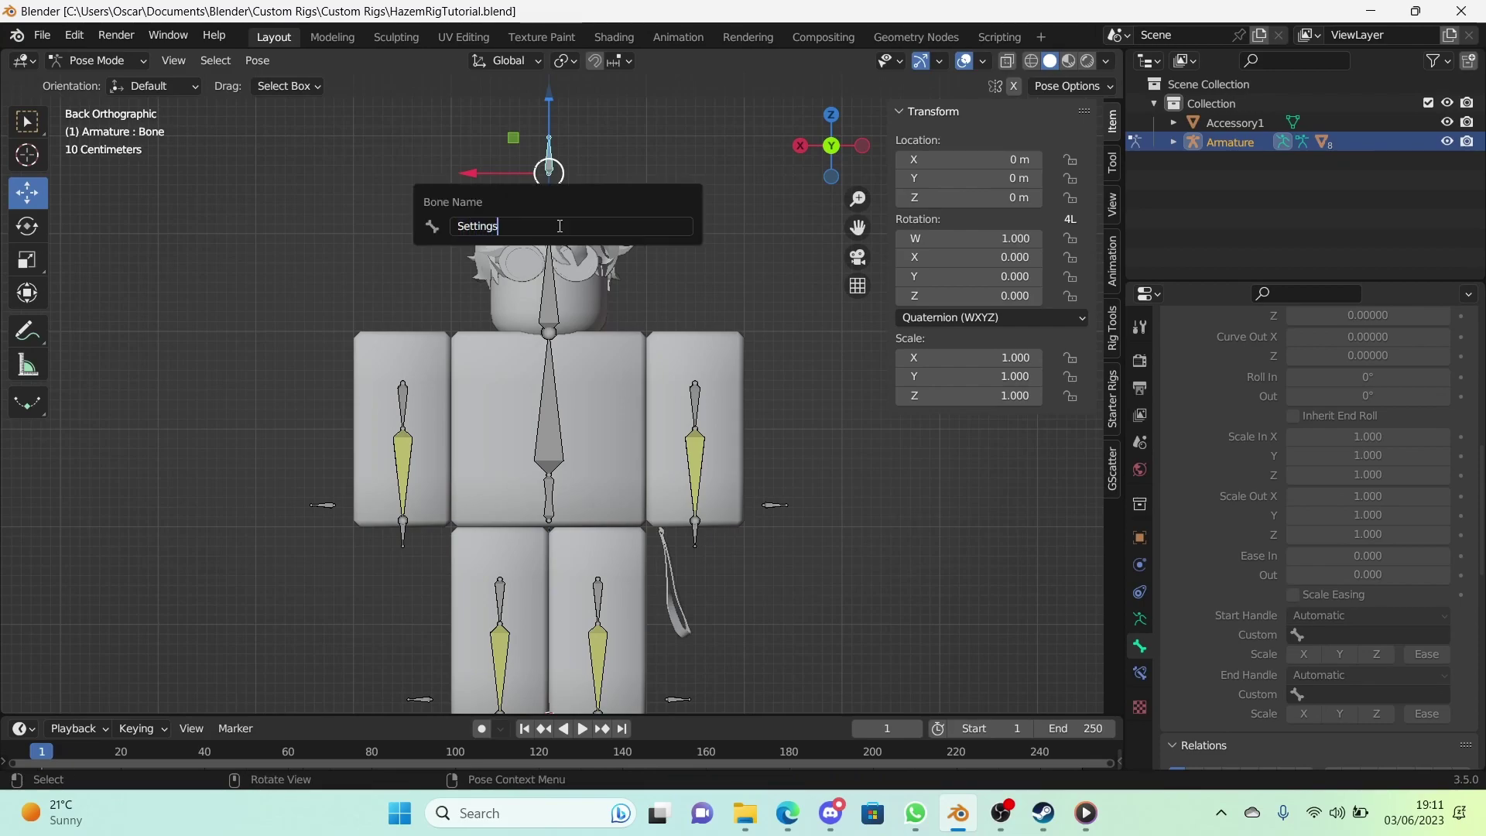
key("Return")
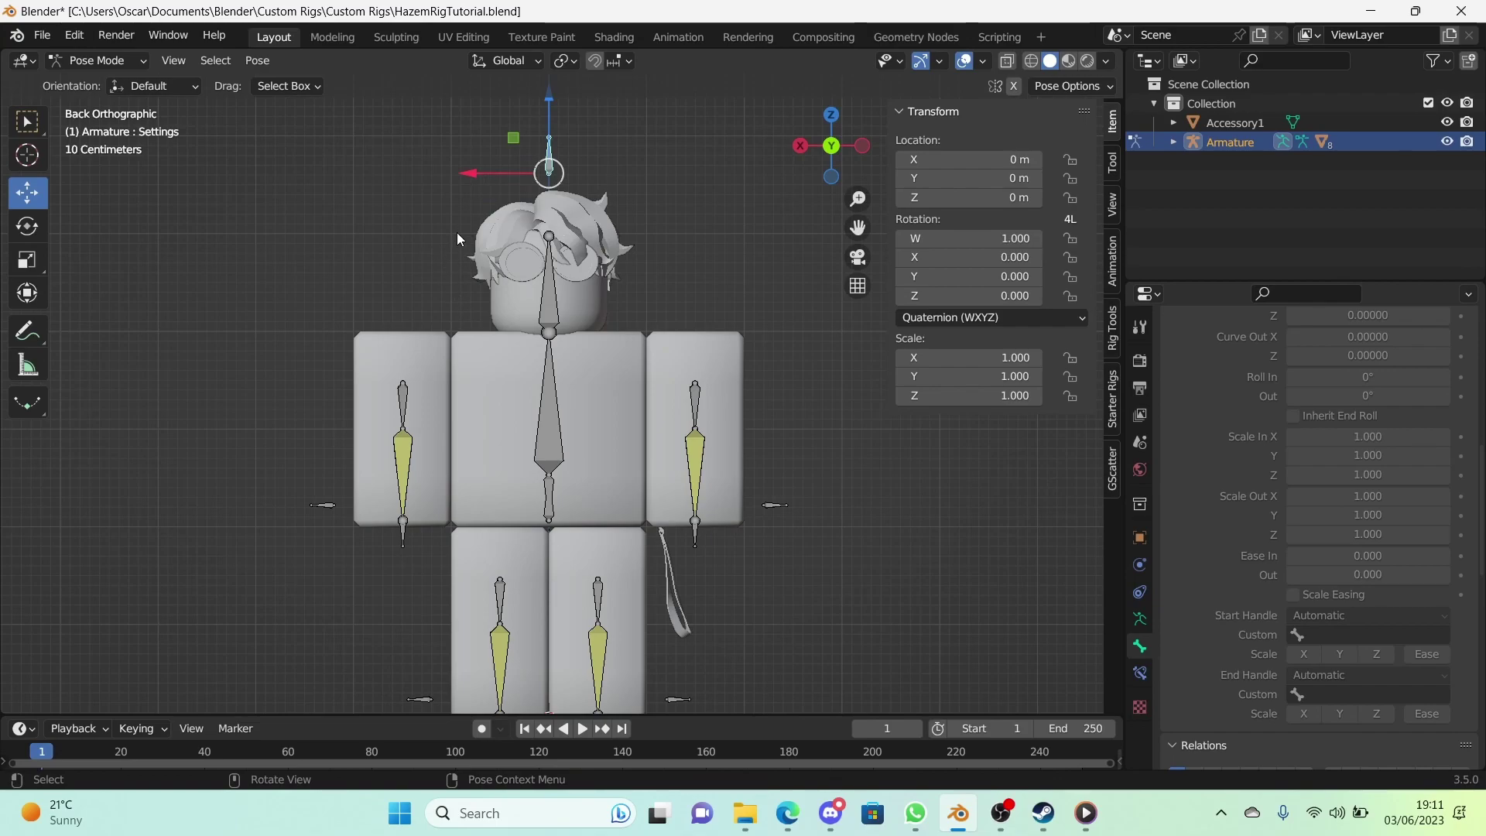
left_click(686, 241)
left_click(552, 160)
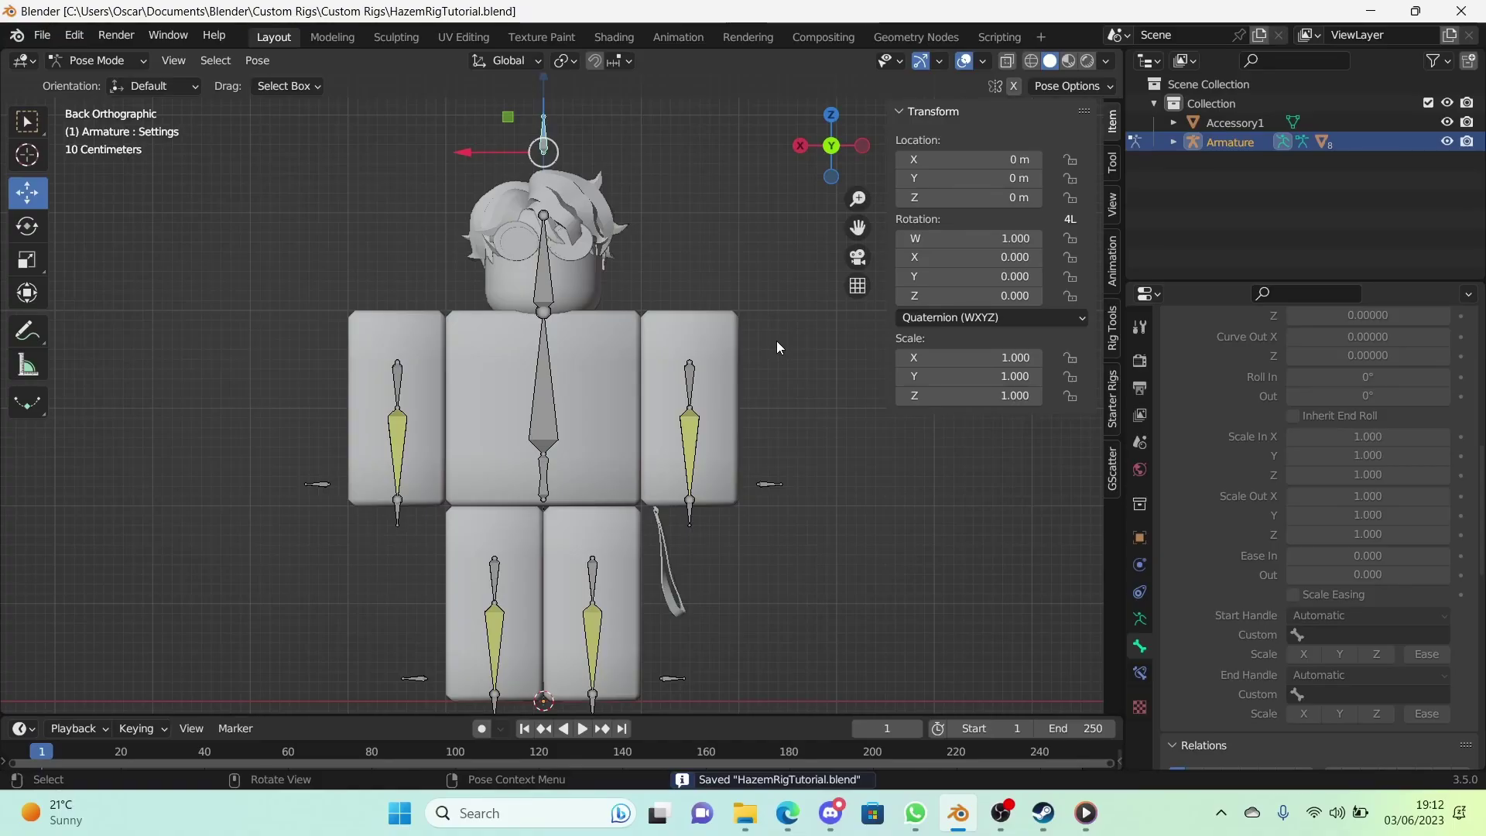
Step: Add a new custom property to the Settings bone under Bone Properties > Custom Properties
scroll(621, 409, "up", 5)
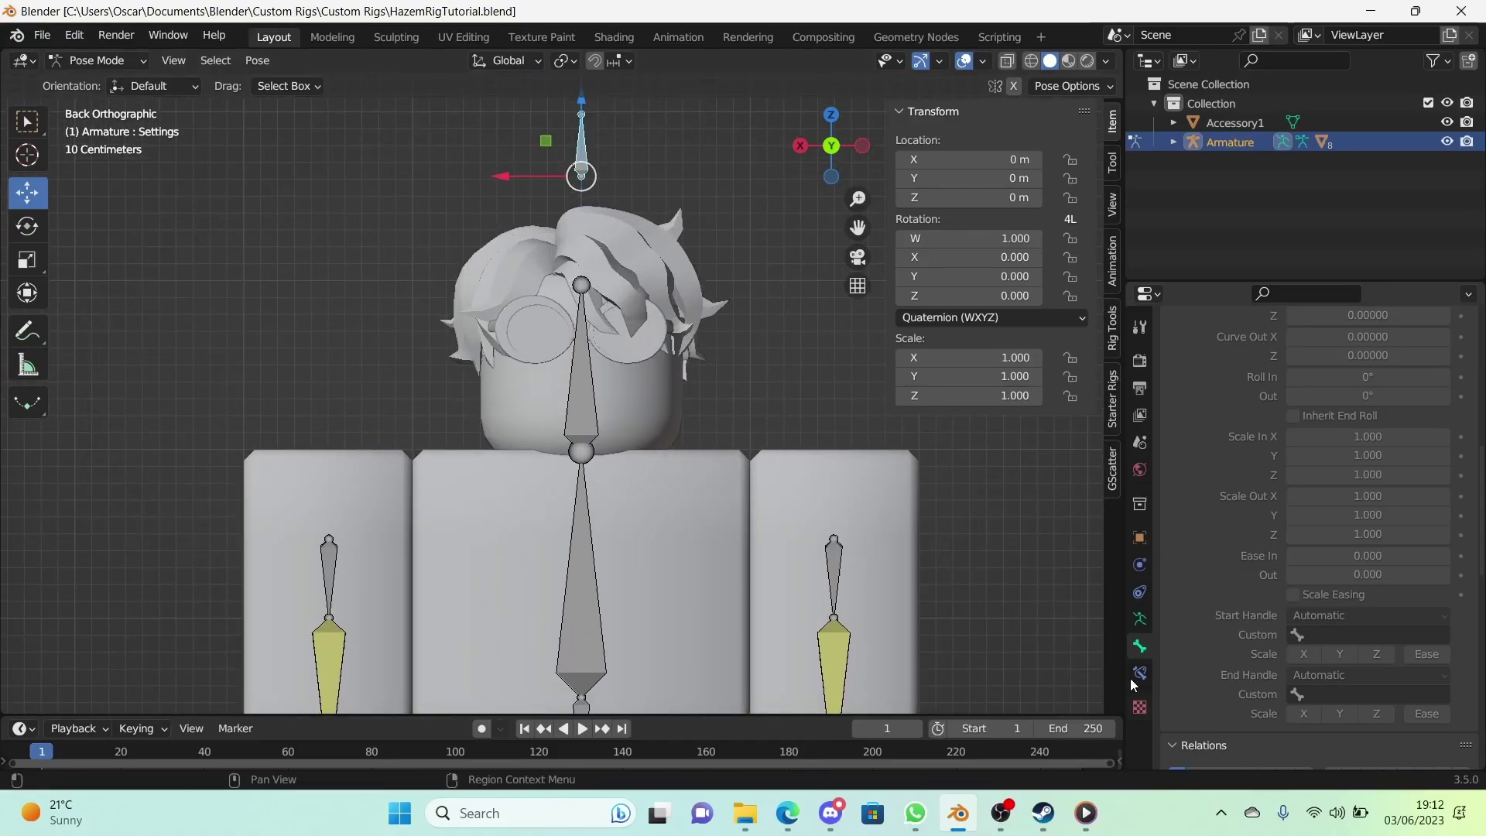
scroll(1297, 667, "down", 6)
scroll(1297, 668, "down", 10)
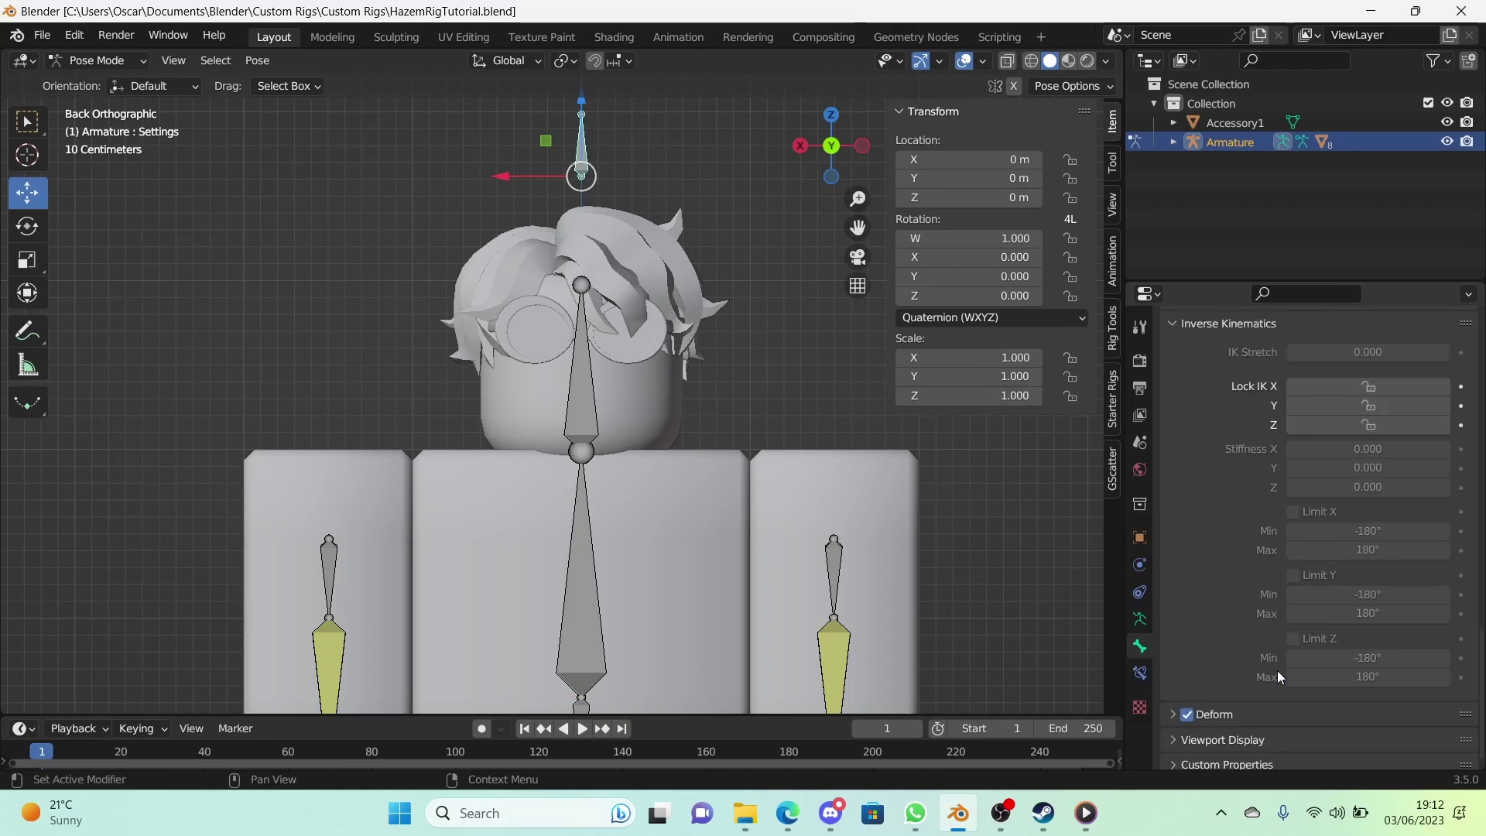
left_click(1280, 749)
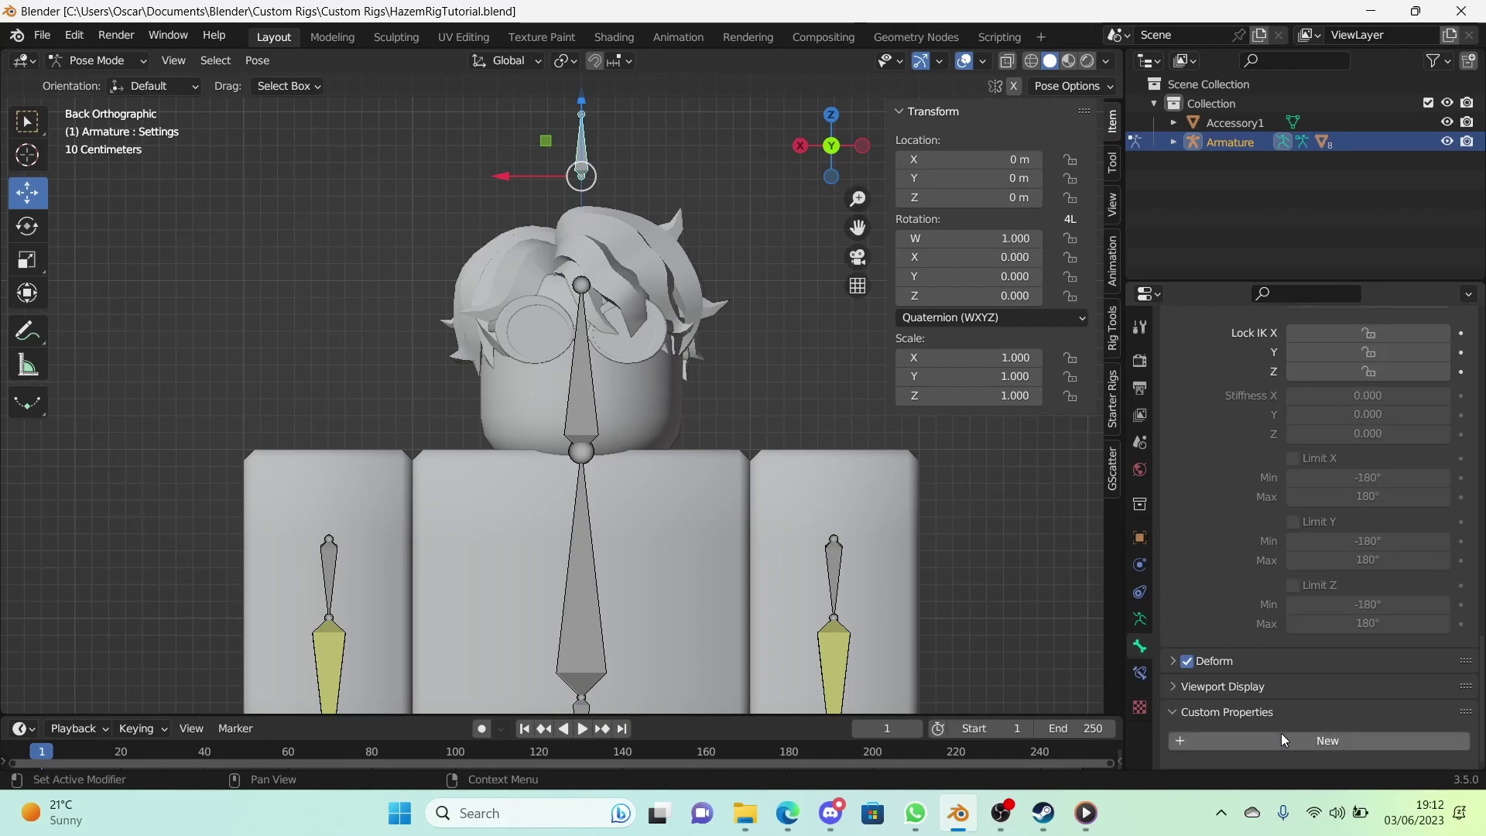
left_click(1364, 740)
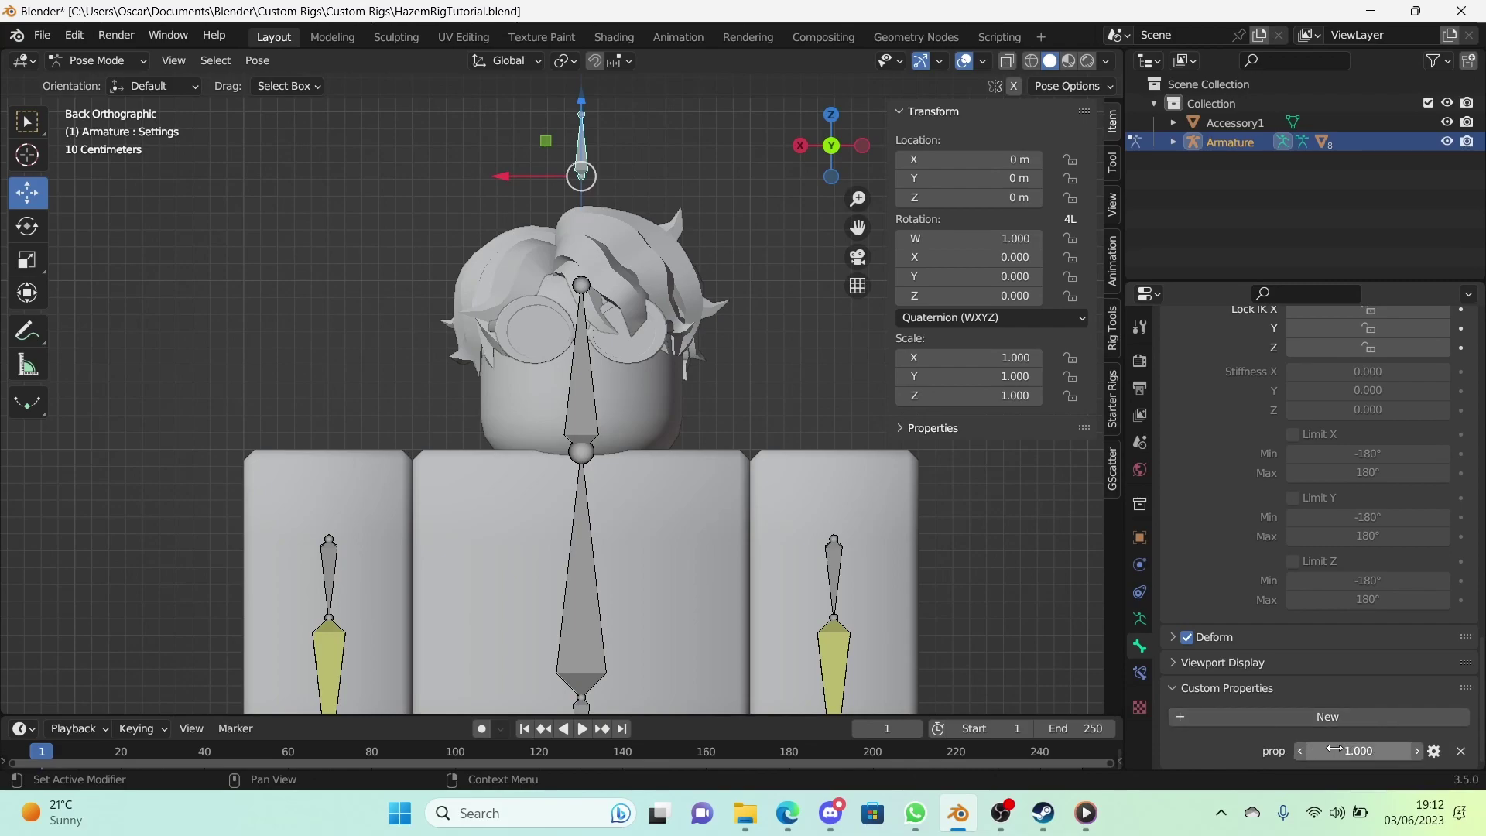
Step: Show the prop property in the sidebar's Item panel, leaving the scale values unchanged
left_click(962, 431)
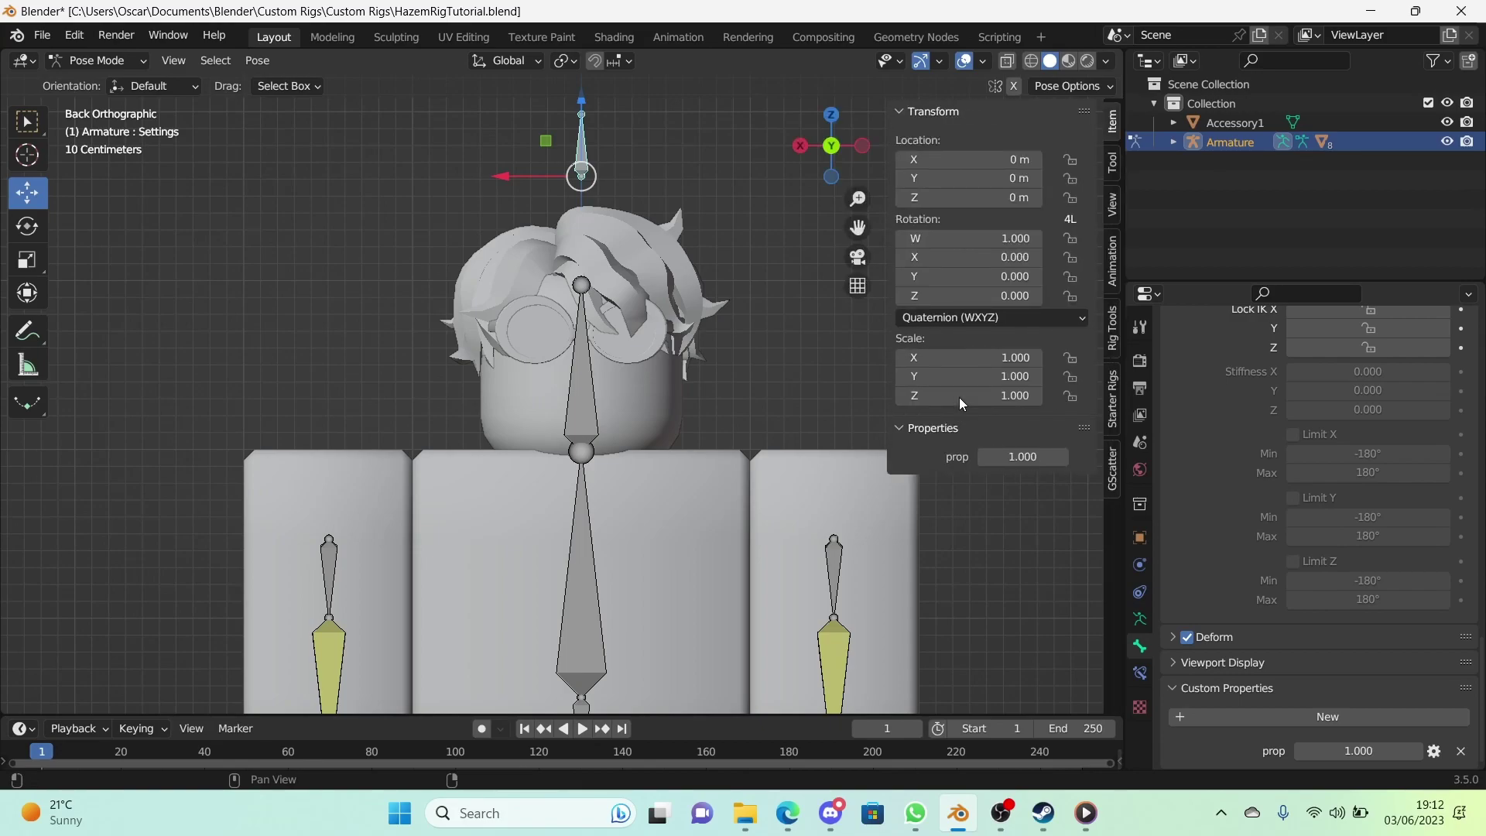
left_click_drag(959, 397, 987, 352)
key("Return")
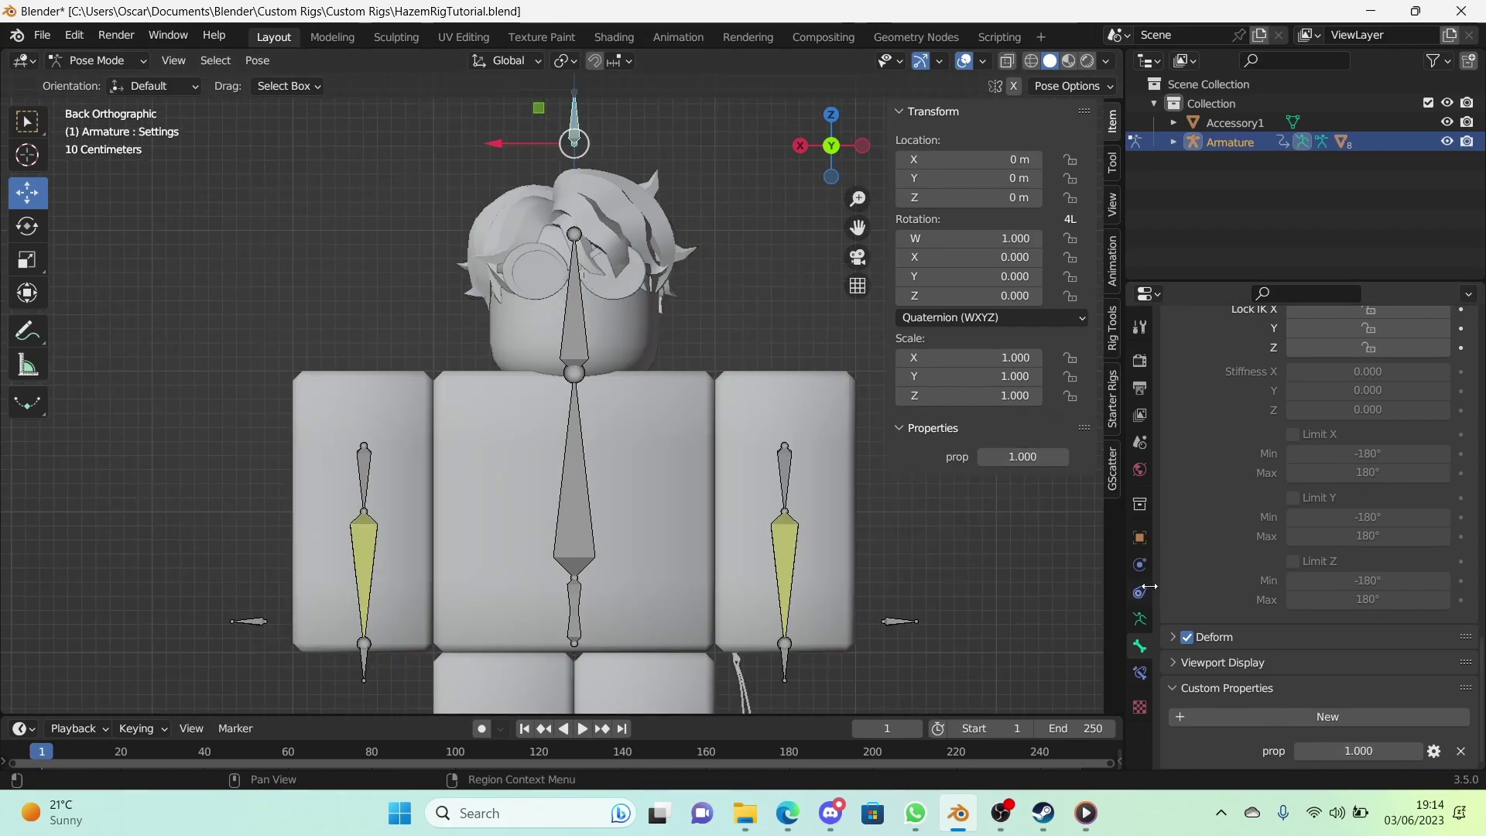
mouse_move(1023, 457)
left_mouse_down()
mouse_move(994, 457)
mouse_move(1023, 457)
left_mouse_up()
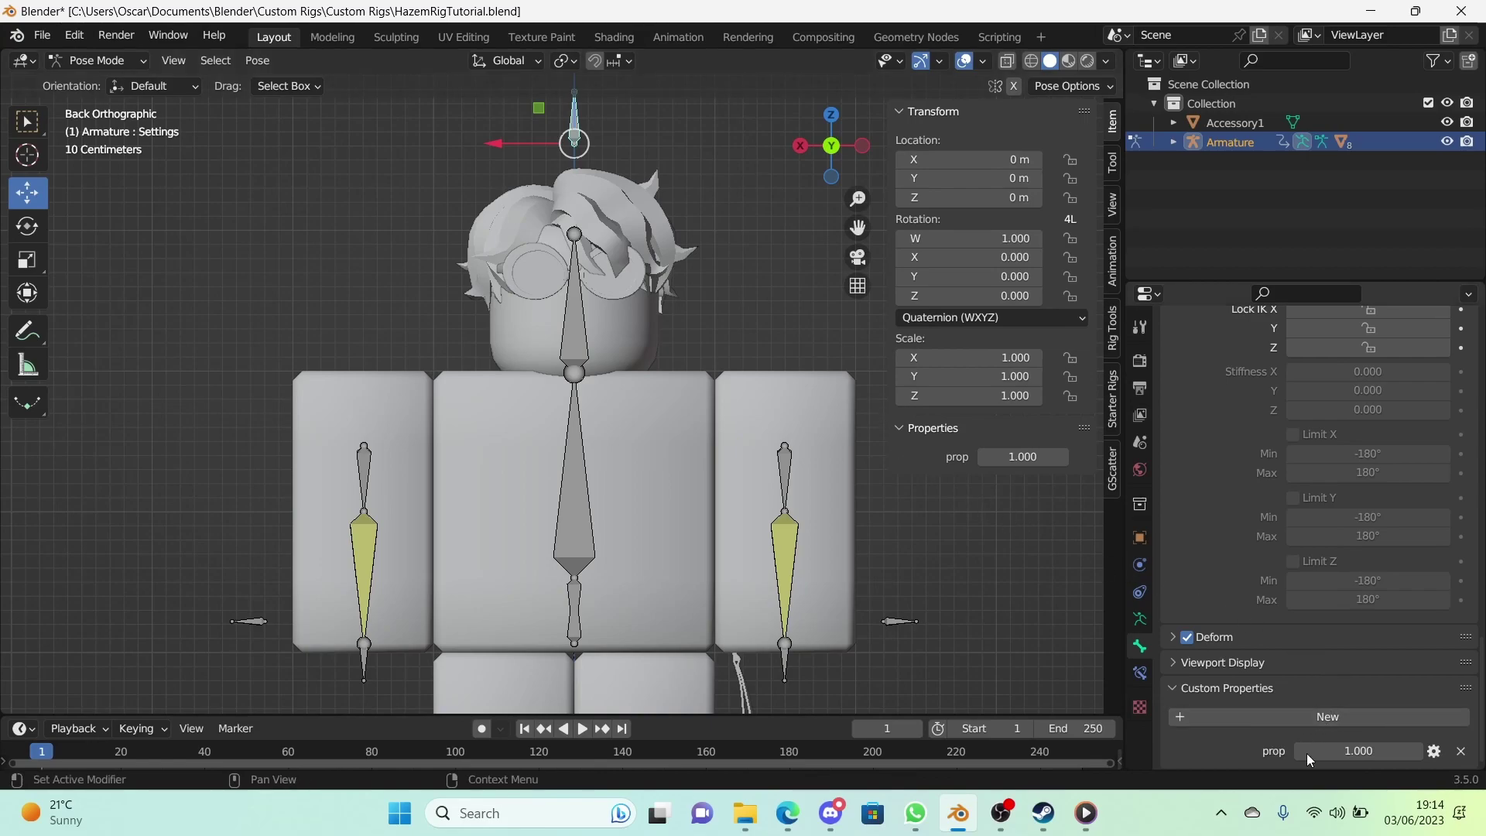
Step: Make the prop property a Boolean named Left Leg IK
left_click(1435, 751)
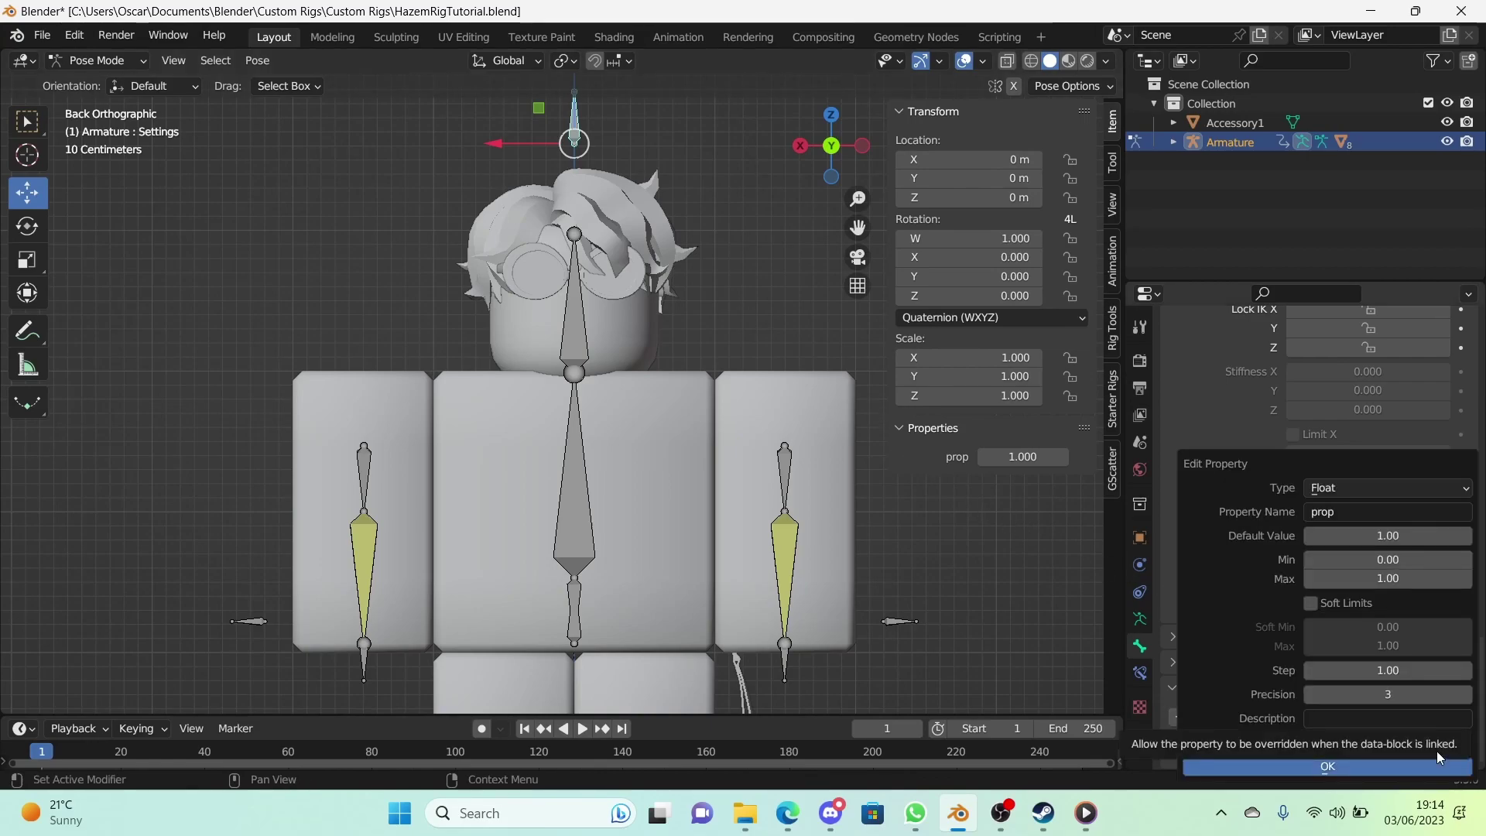
left_click(1379, 489)
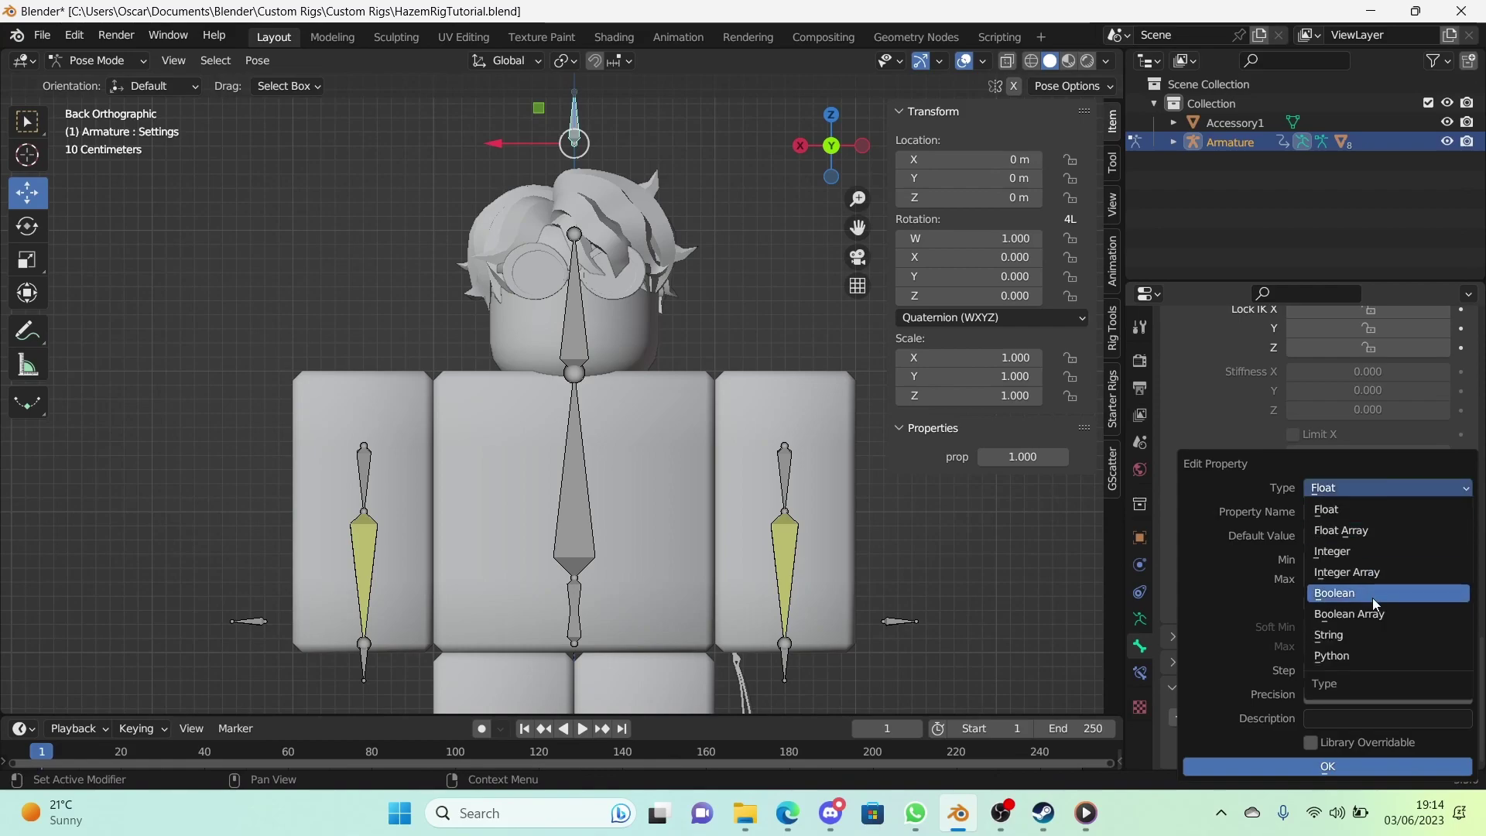
left_click(1372, 599)
left_click(1357, 515)
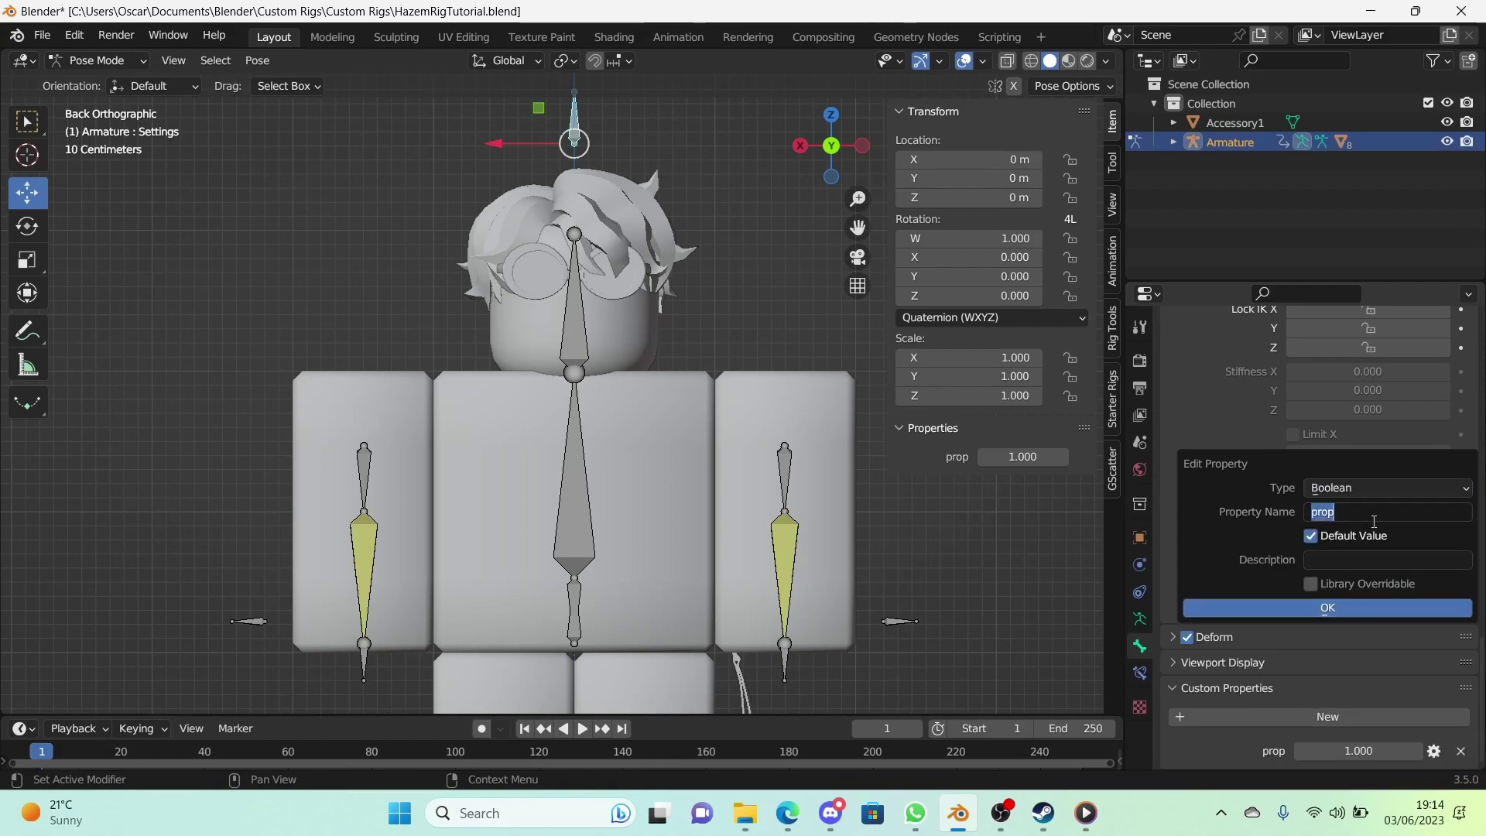
type("Left A")
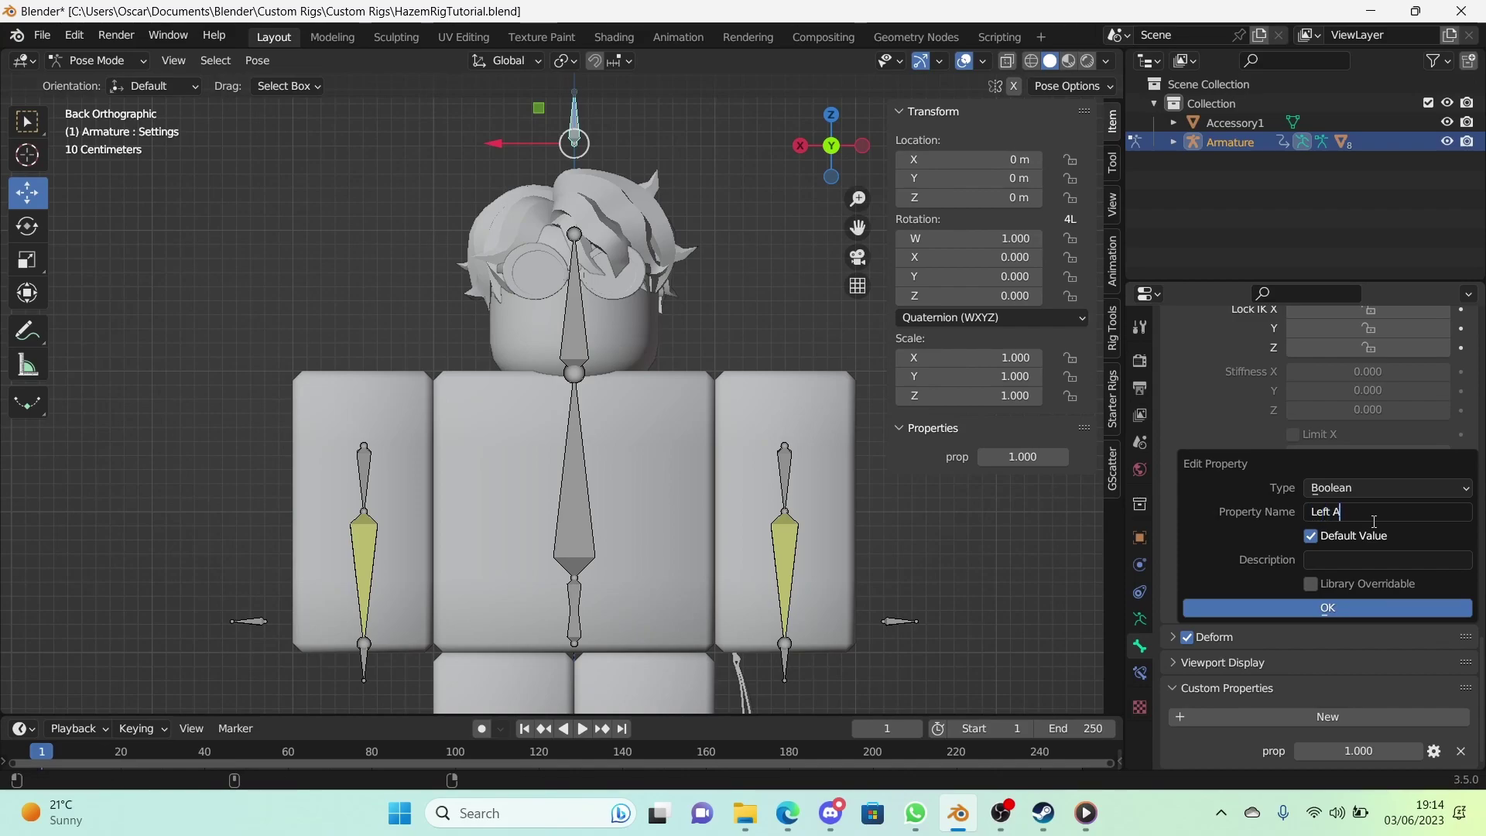
key("BackSpace")
type("Leg IK")
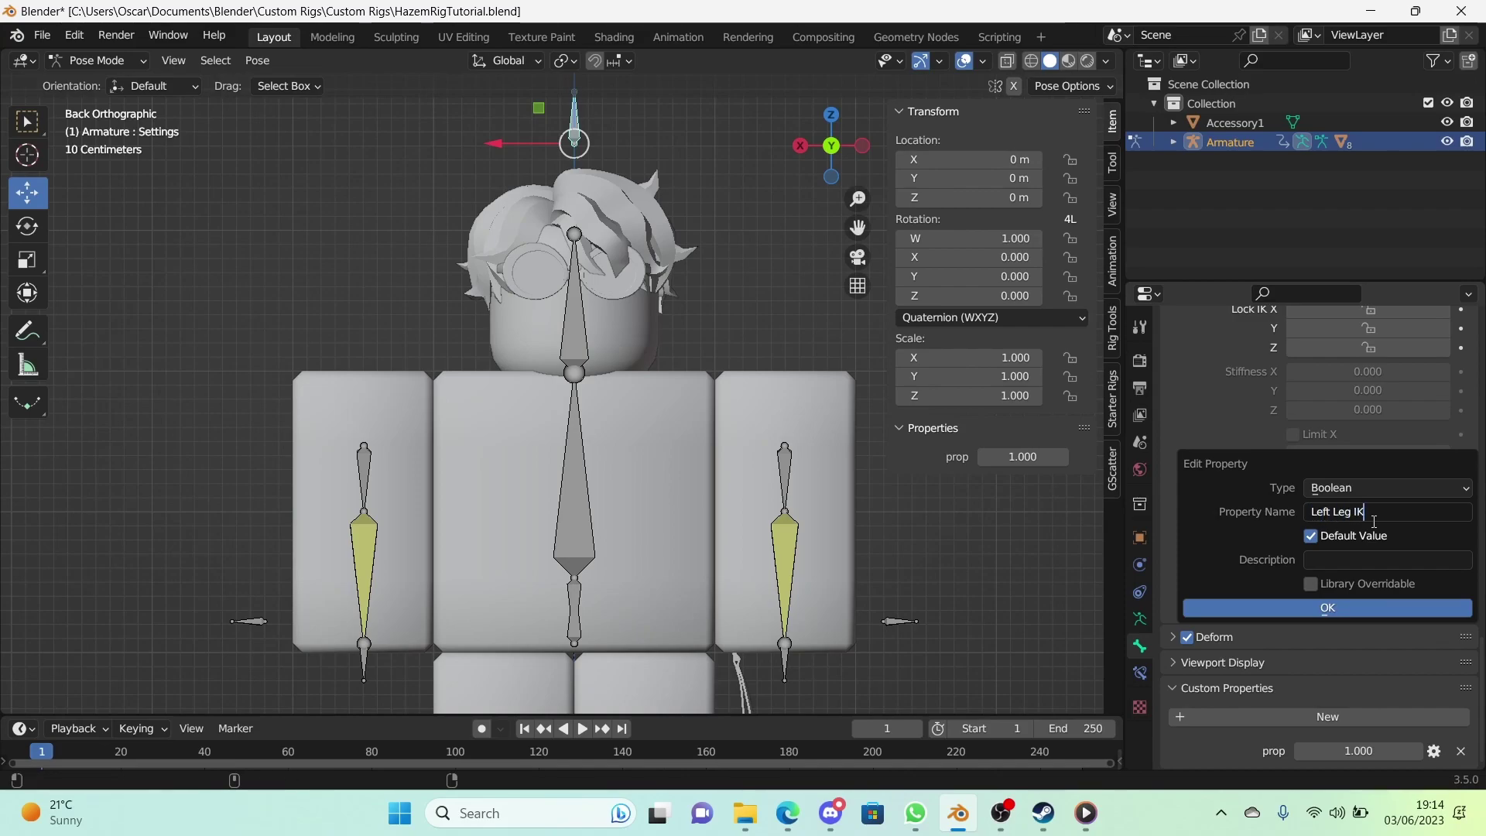
Step: Describe it as turning on inverse kinematics for the left leg and confirm
left_click(1367, 562)
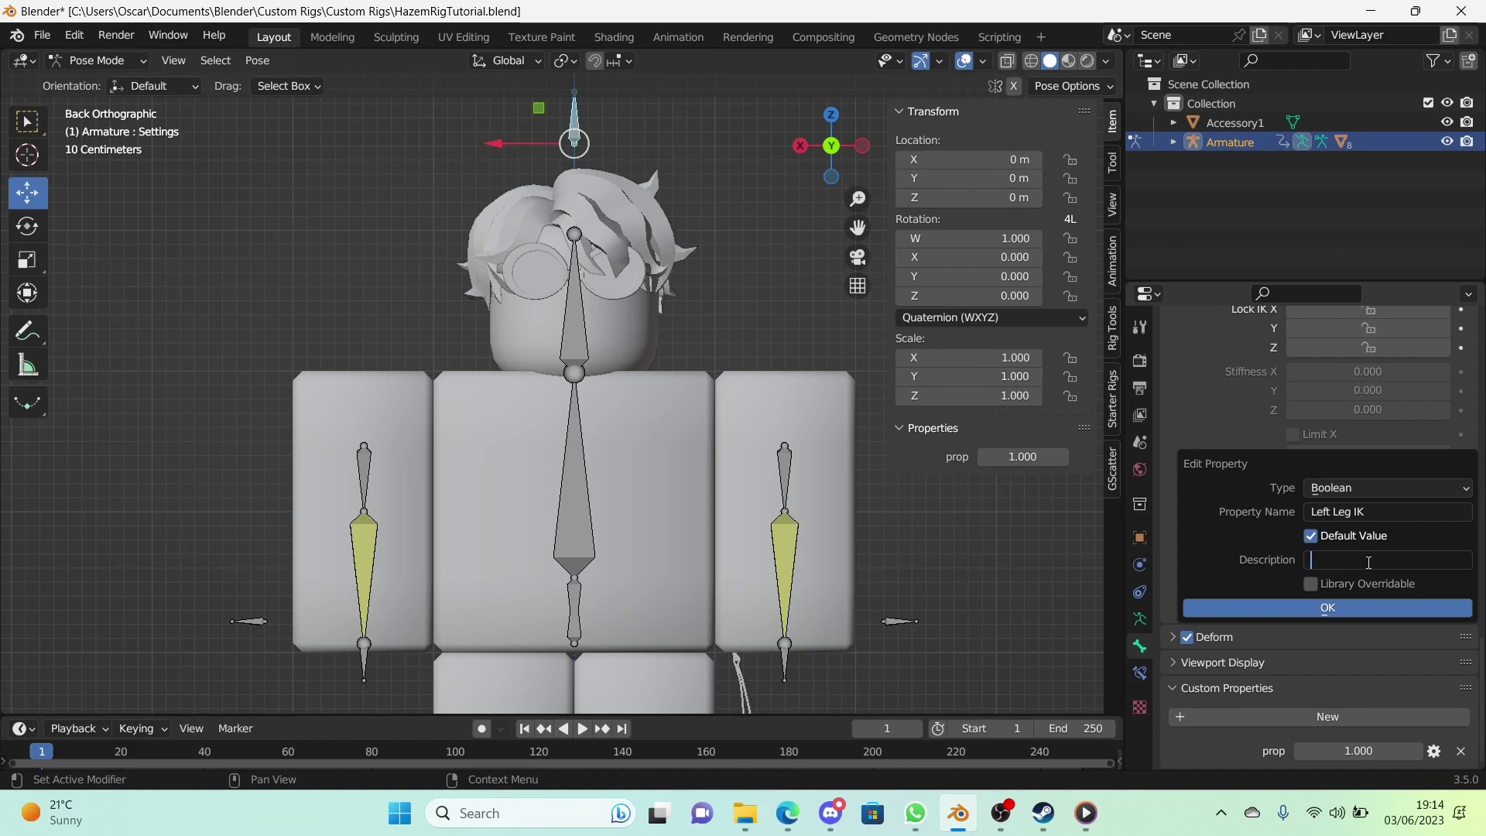
type("Turns on inverse kinematics for")
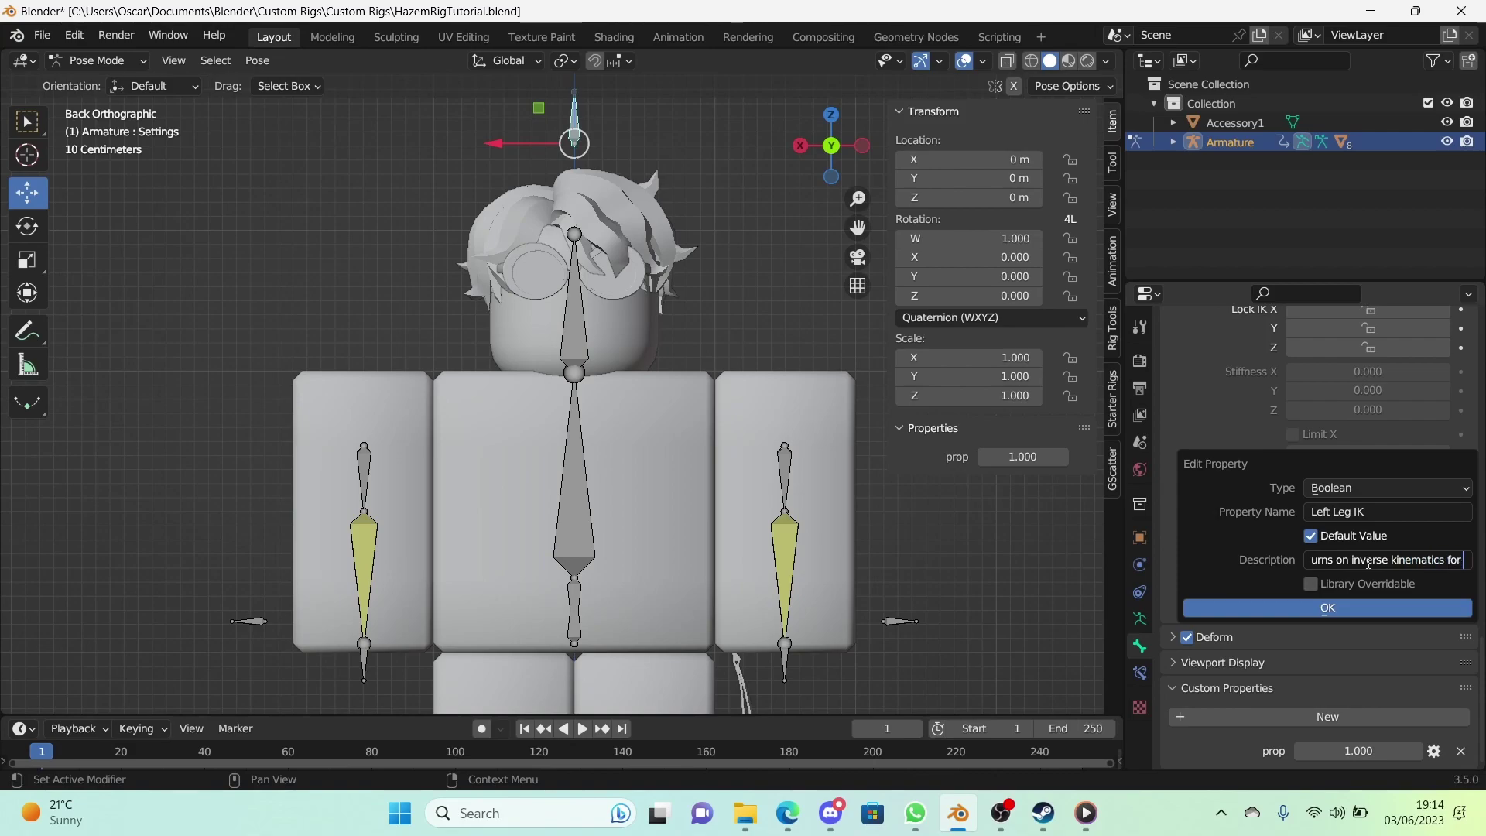
type(" the leg")
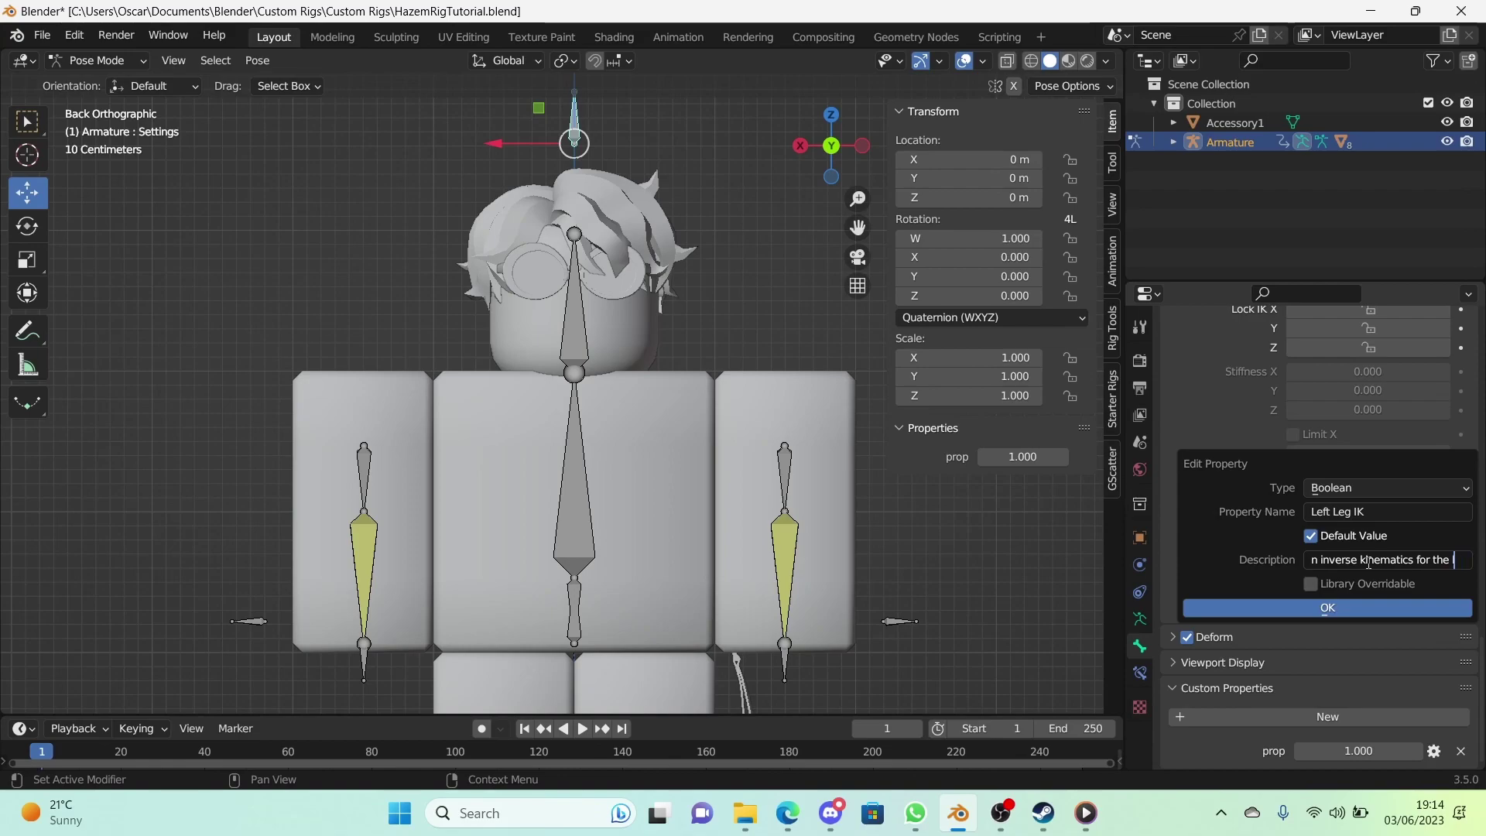
type("t leg")
key("Return")
left_click(1379, 606)
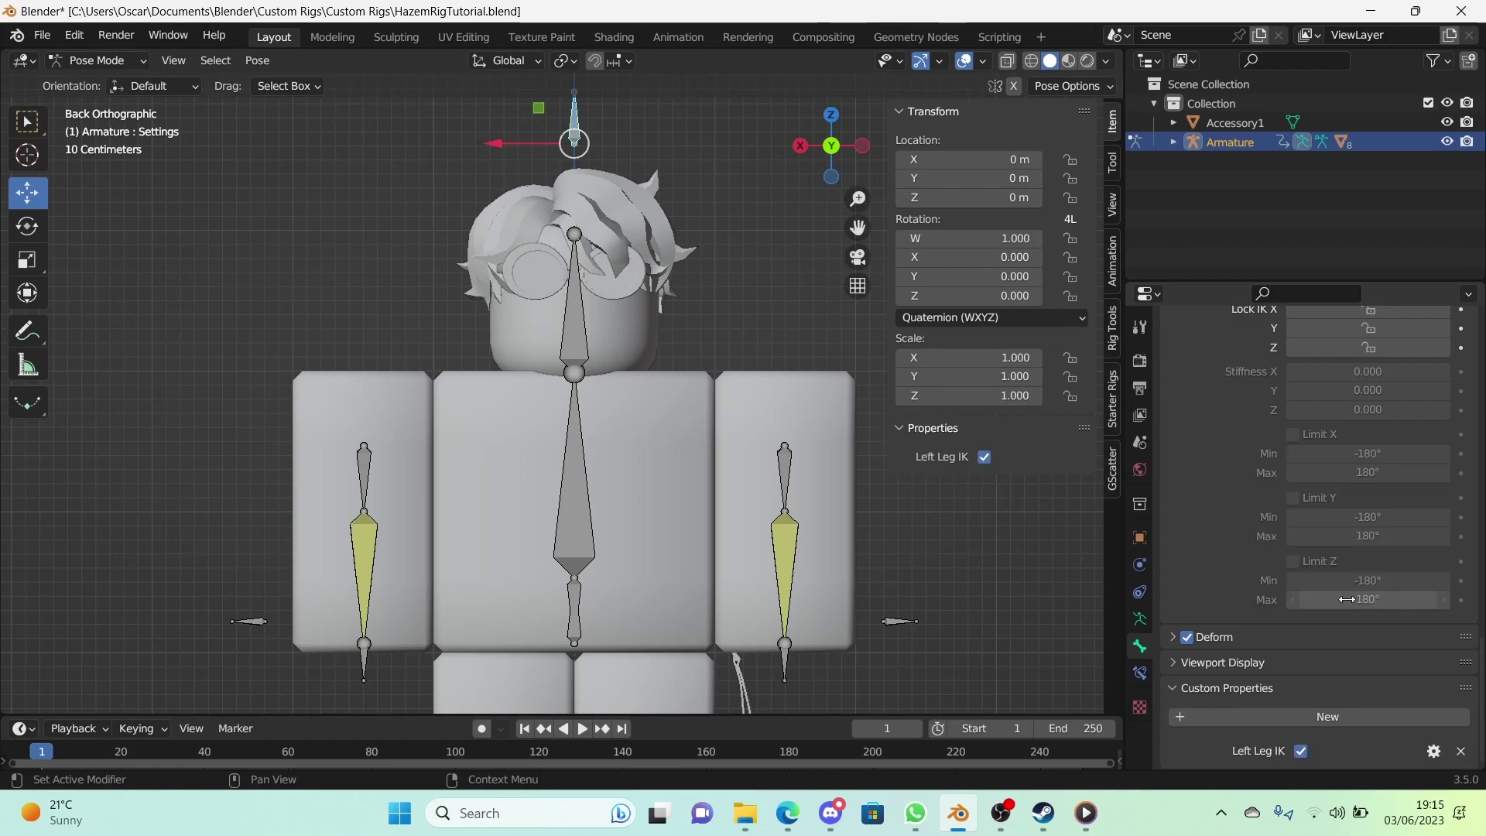
left_click_drag(888, 428, 931, 424)
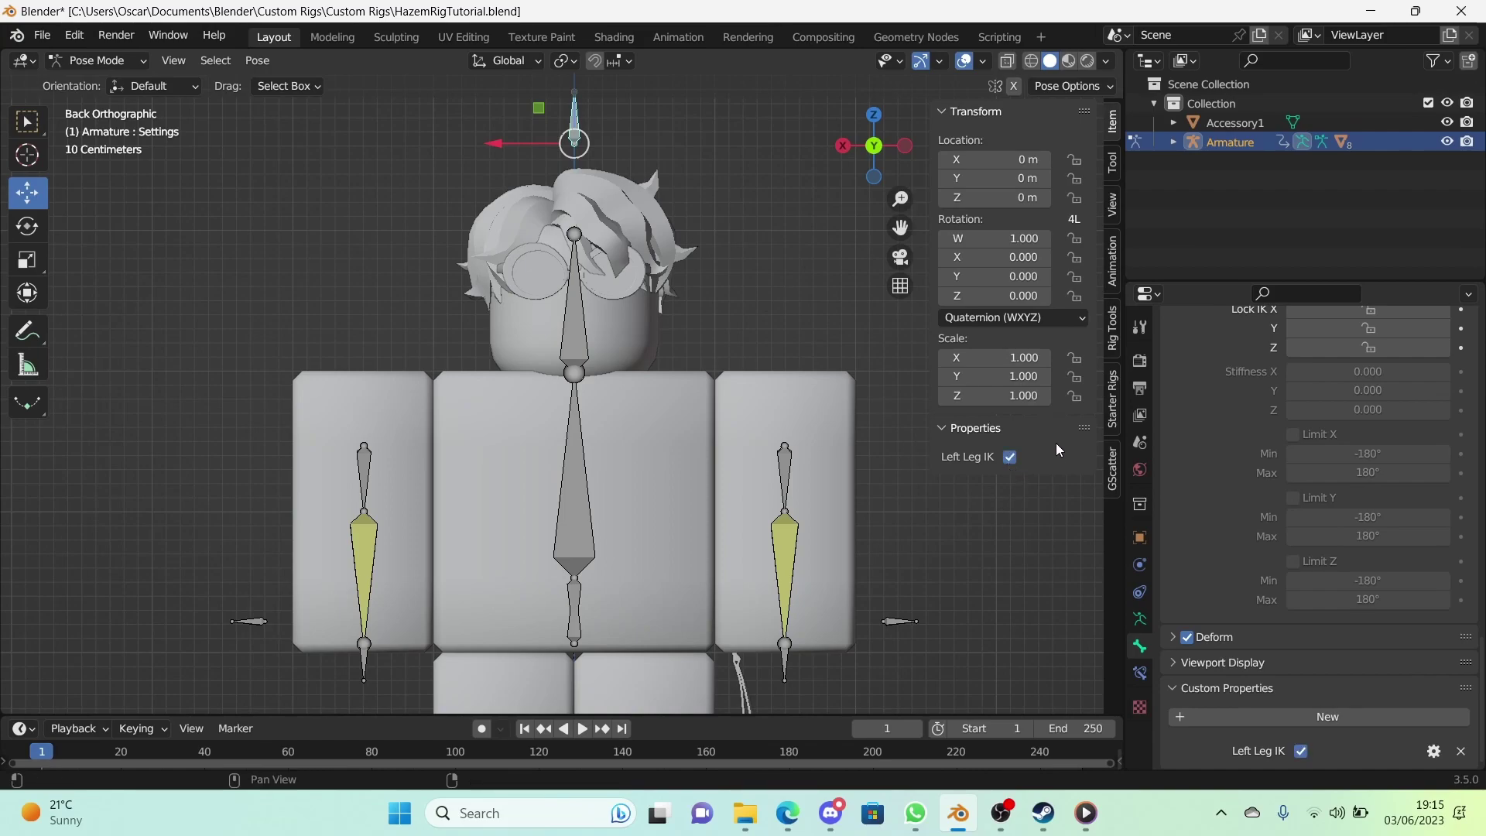
Step: Copy the Left Leg IK checkbox as a new driver
right_click(1009, 456)
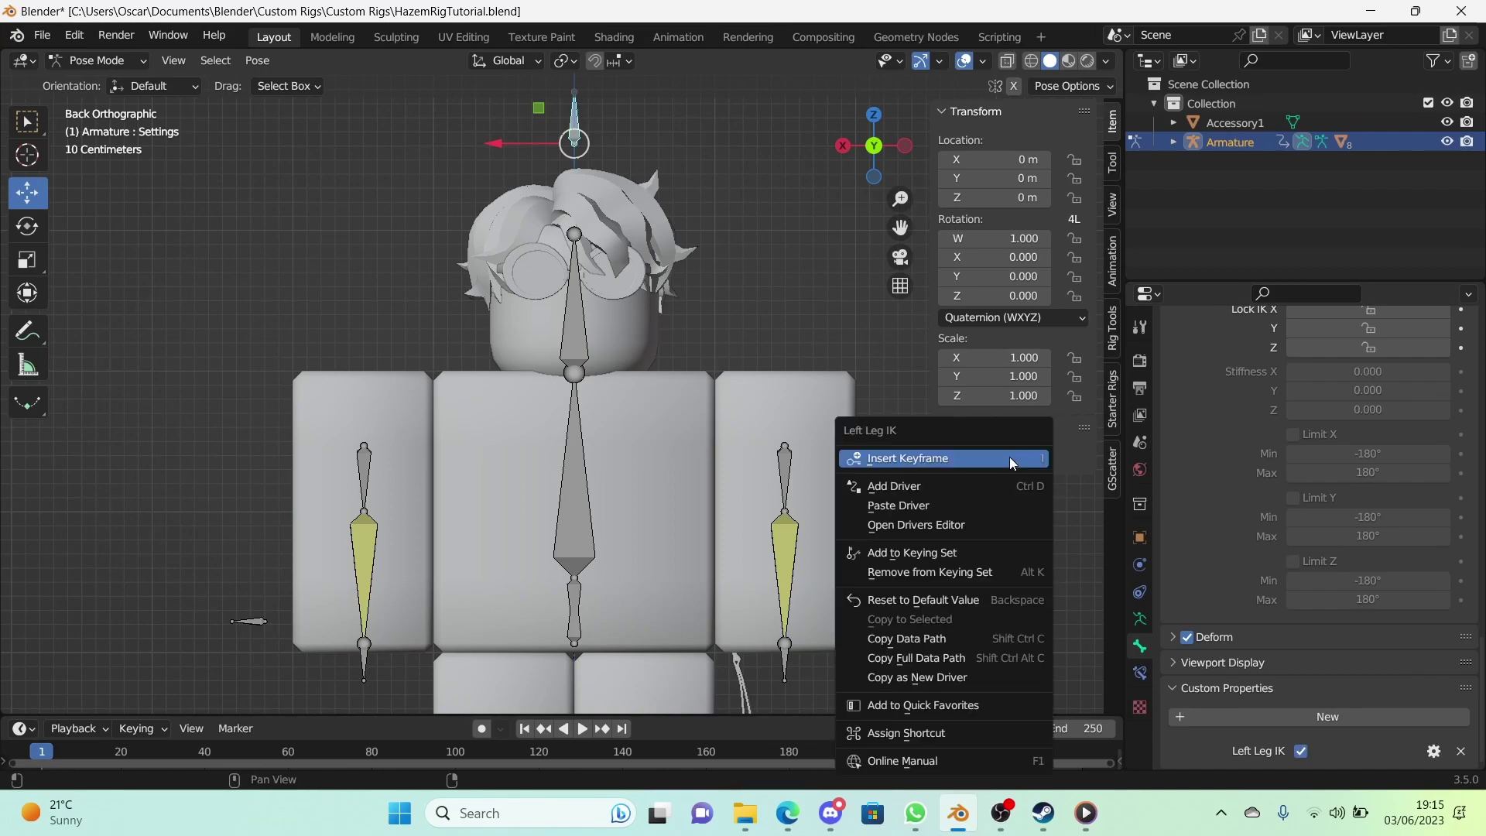
left_click(1003, 676)
scroll(1001, 650, "down", 2)
scroll(627, 499, "up", 2)
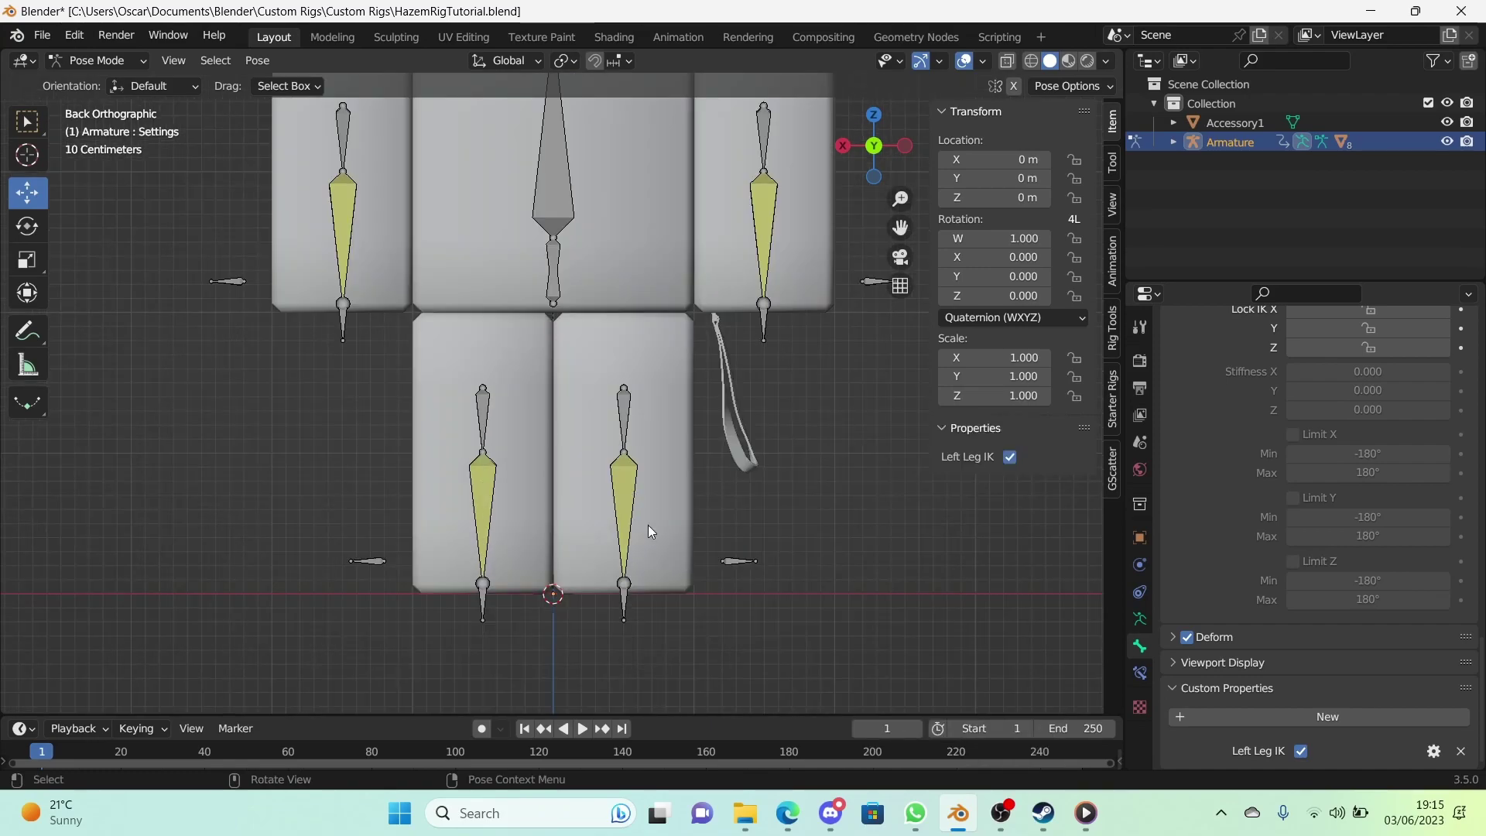
Step: Paste the driver onto the Left Lower Leg's IK constraint Influence
left_click(634, 499)
left_click(1139, 672)
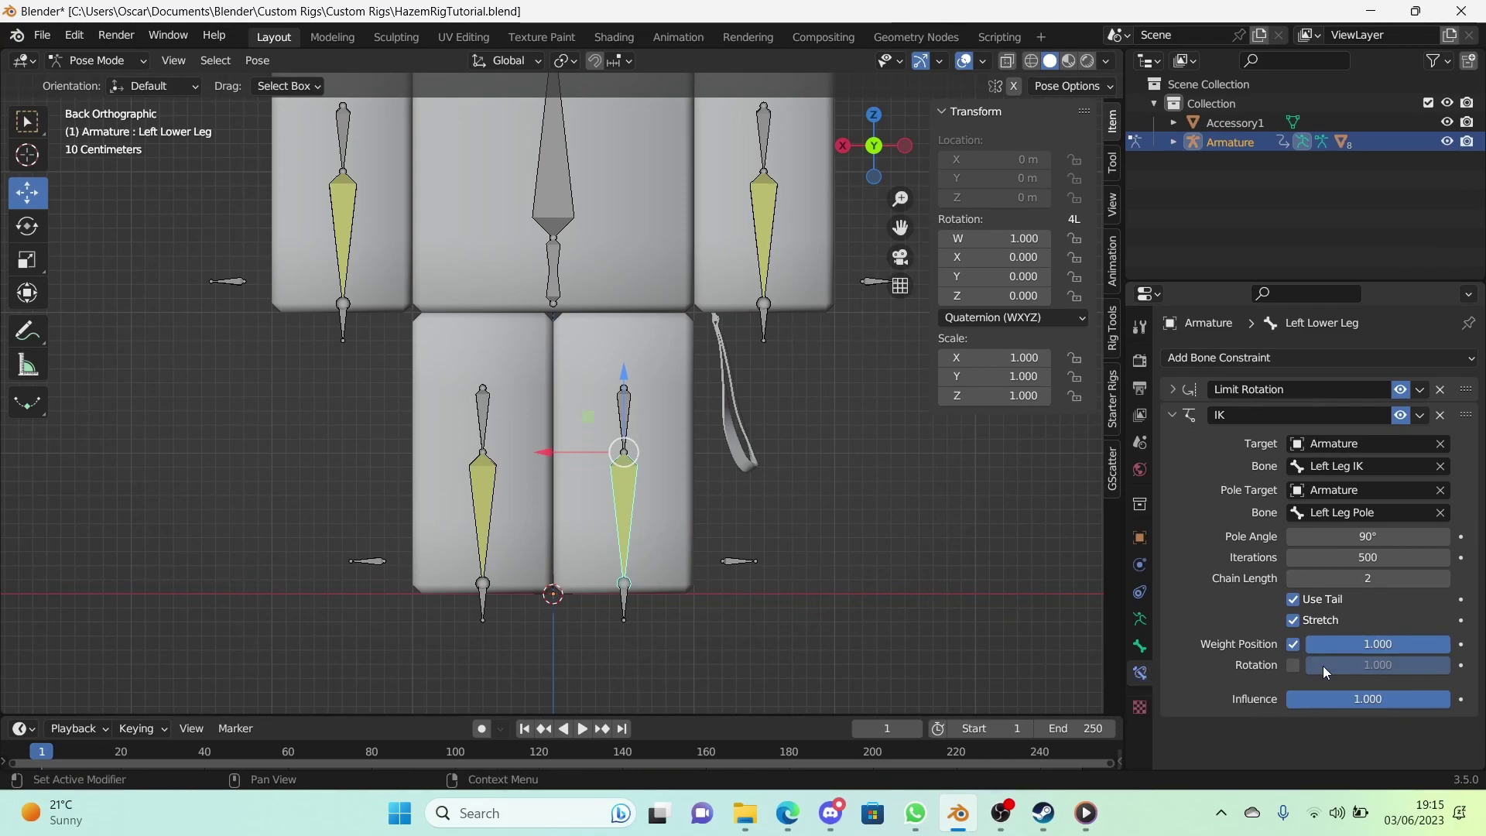
right_click(1386, 698)
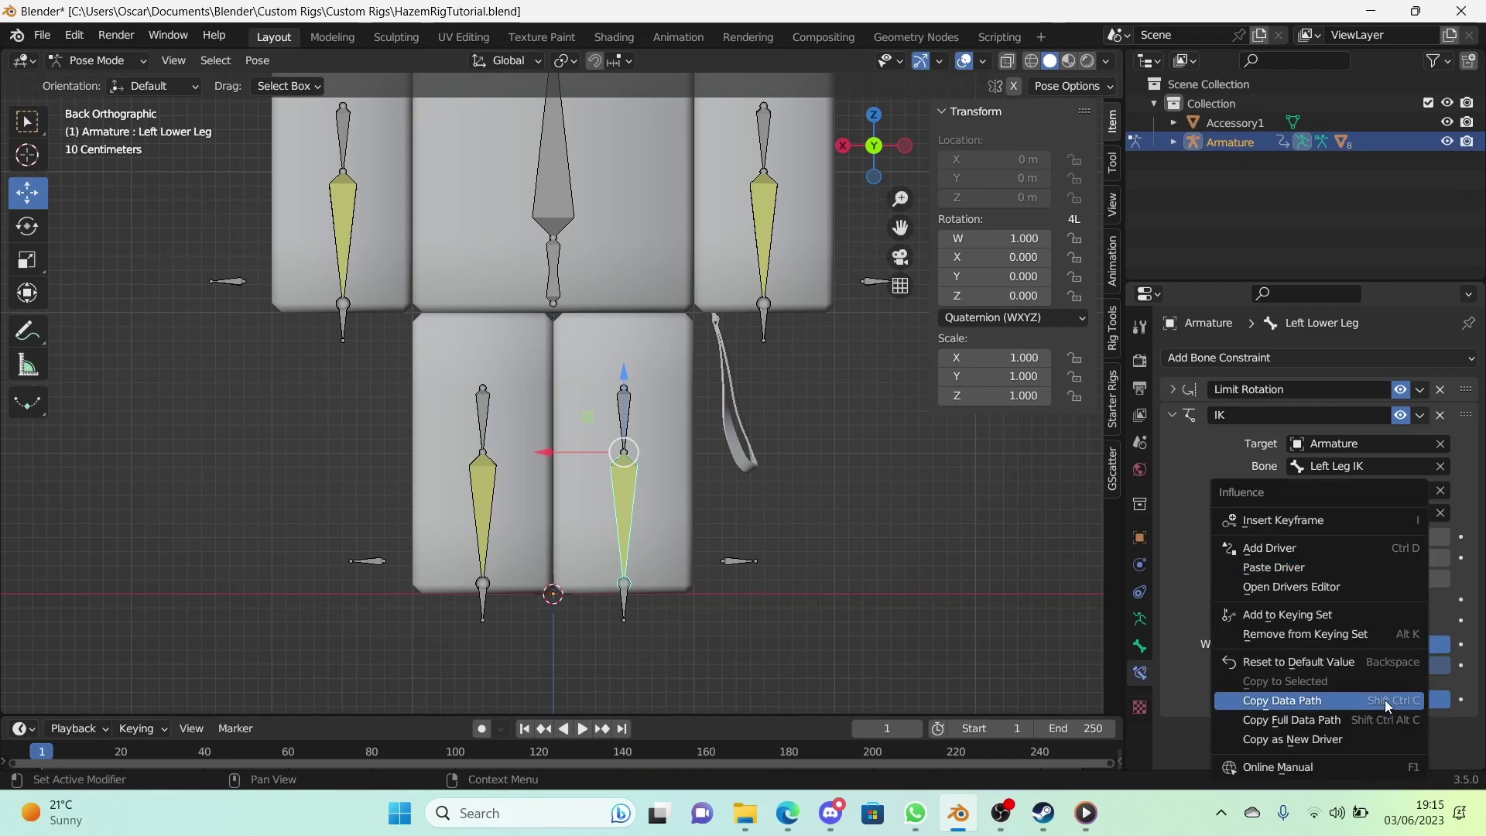
left_click(1344, 568)
scroll(605, 545, "down", 2)
Step: Test the leg IK, then toggle Left Leg IK on the Settings bone
left_click_drag(605, 545, 603, 483)
right_click(603, 483)
scroll(611, 255, "up", 4, "shift")
left_click(577, 155)
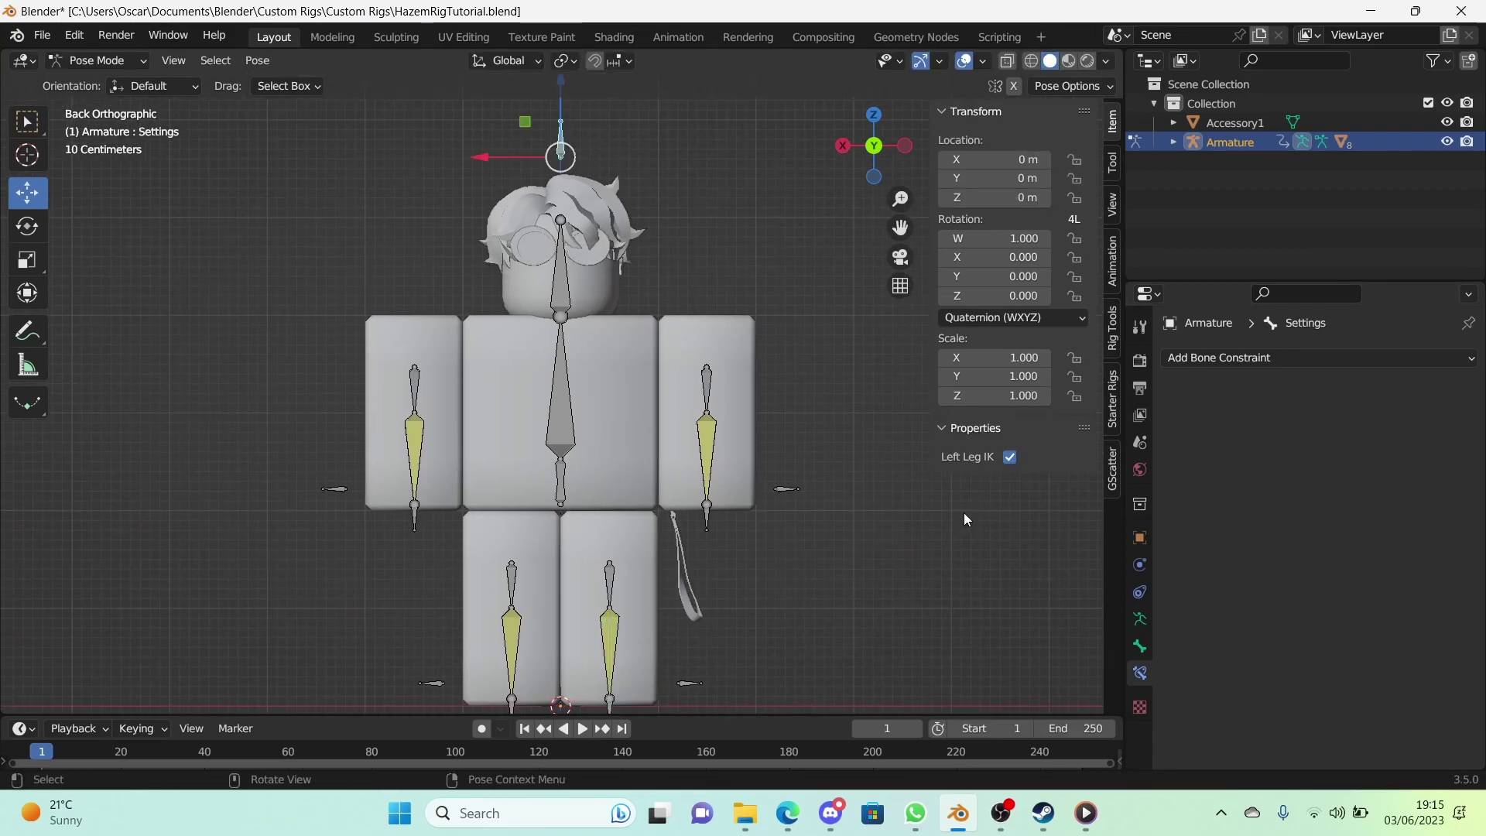
left_click(1010, 457)
scroll(815, 509, "down", 4, "shift")
Step: Test-rotate the left lower leg to check the driven IK, then cancel
left_click(644, 550)
left_click(631, 517)
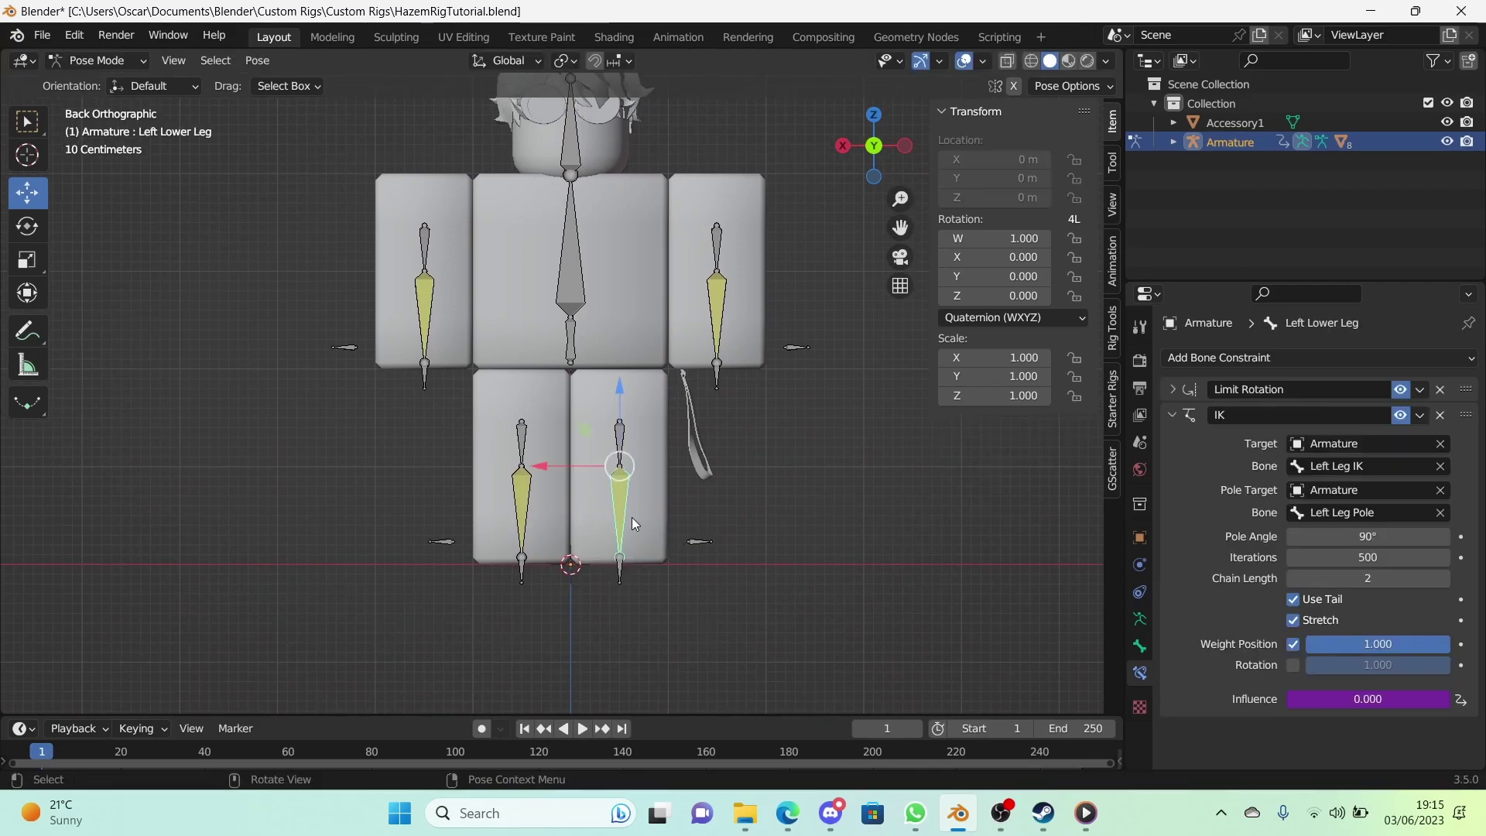
middle_click_drag(632, 517, 686, 610)
key("r")
right_click(657, 444)
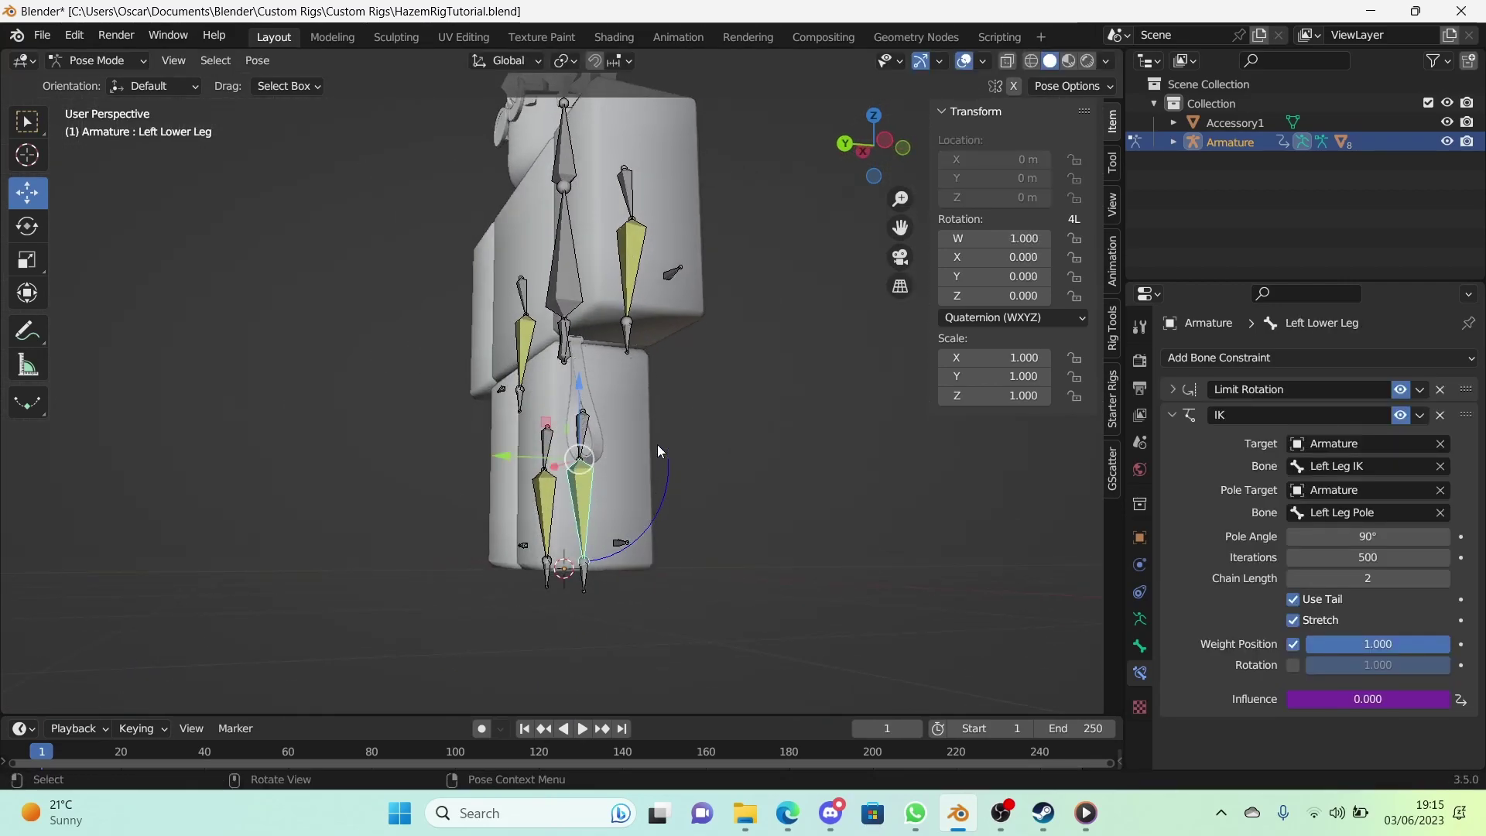
middle_click_drag(657, 445, 801, 463)
scroll(800, 463, "down", 2)
Step: Add a new Boolean custom property named Right Leg IK to the Settings bone
left_click(638, 194)
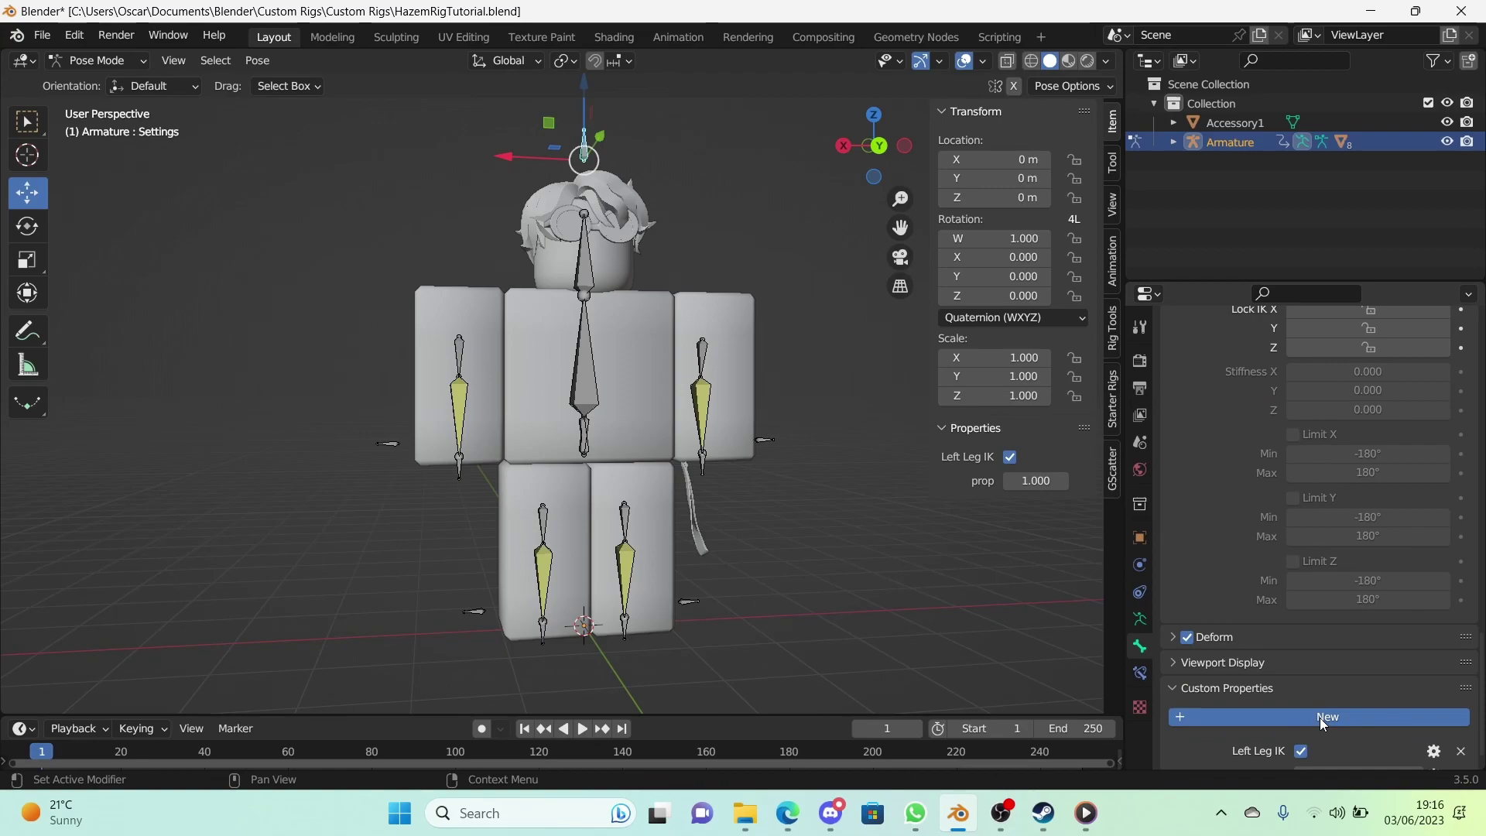
left_click(1325, 667)
left_click(1433, 703)
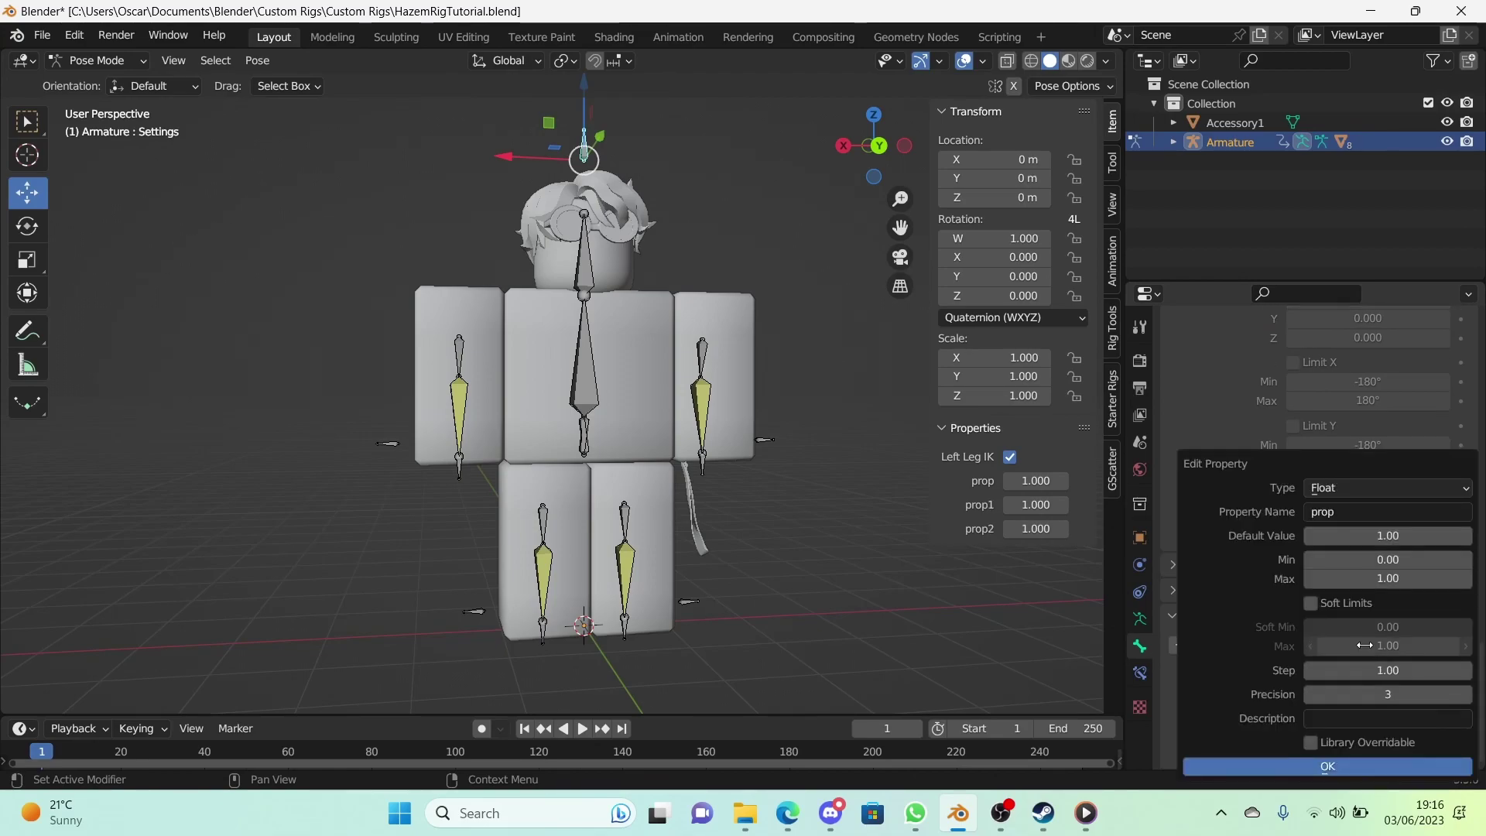
left_click(1325, 512)
type("Right L")
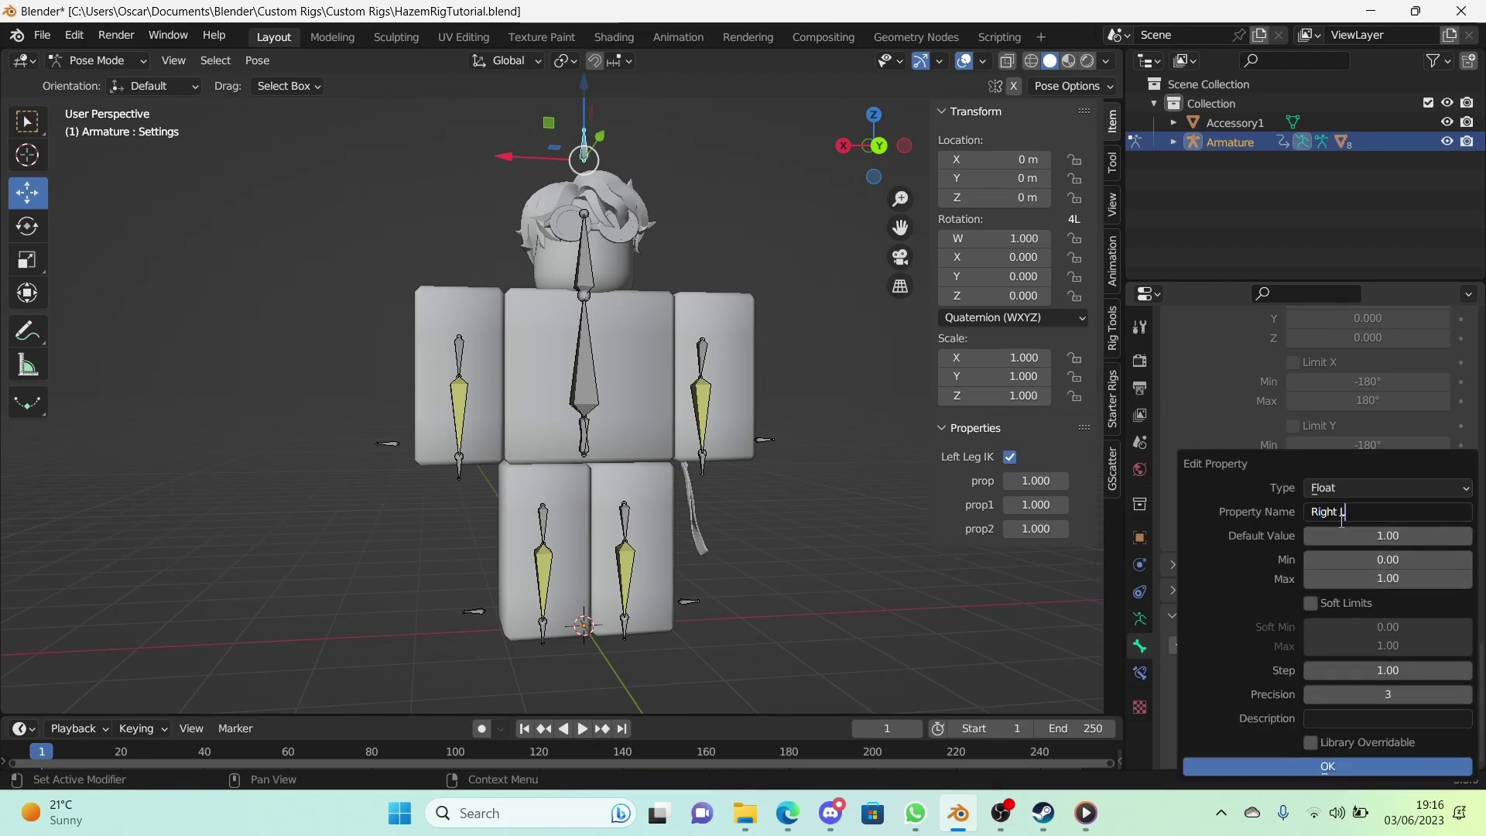
type("eg IK")
left_click(1350, 486)
left_click(1355, 593)
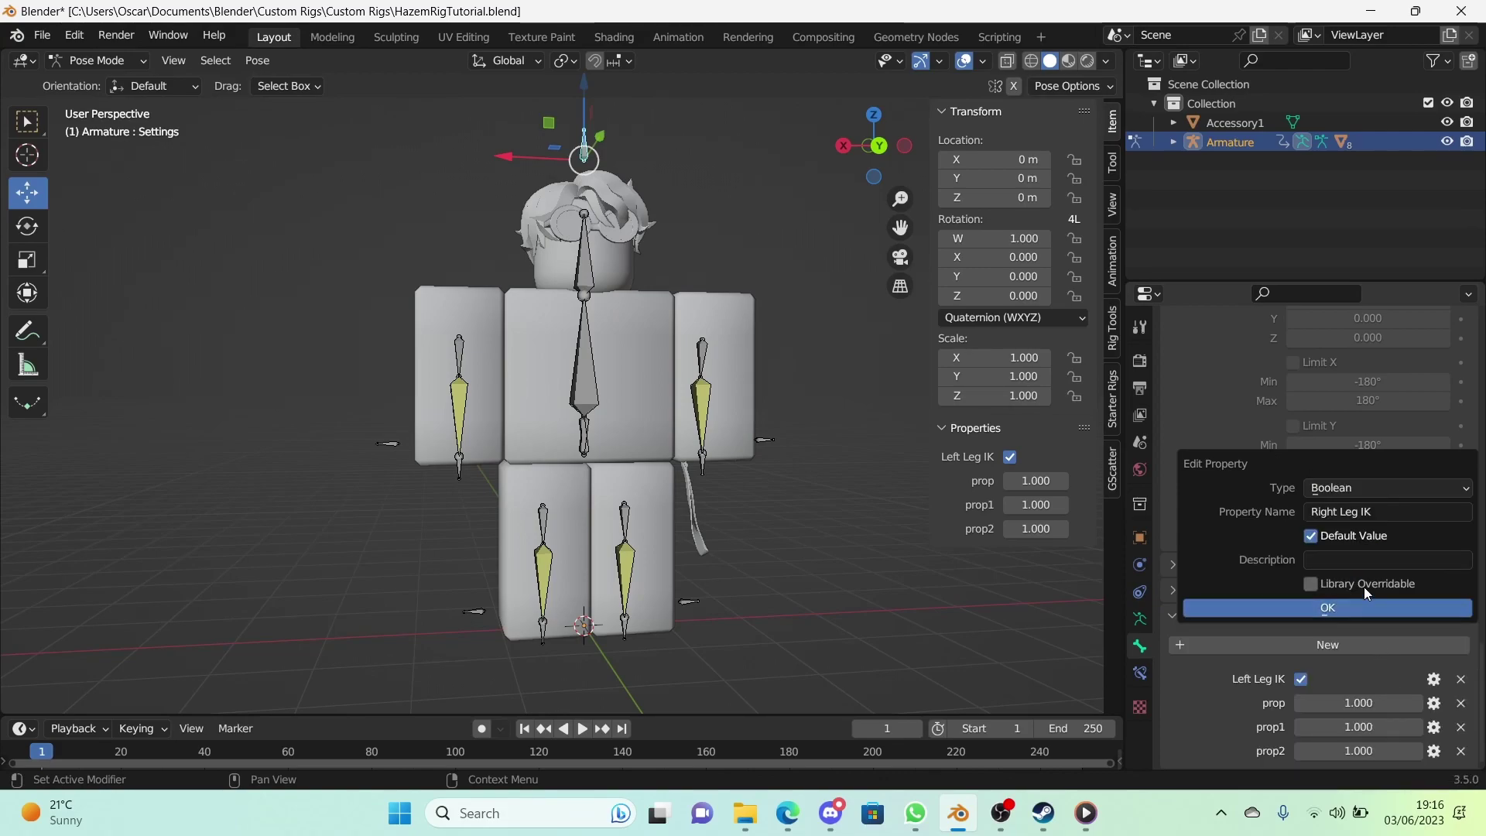
left_click(1358, 608)
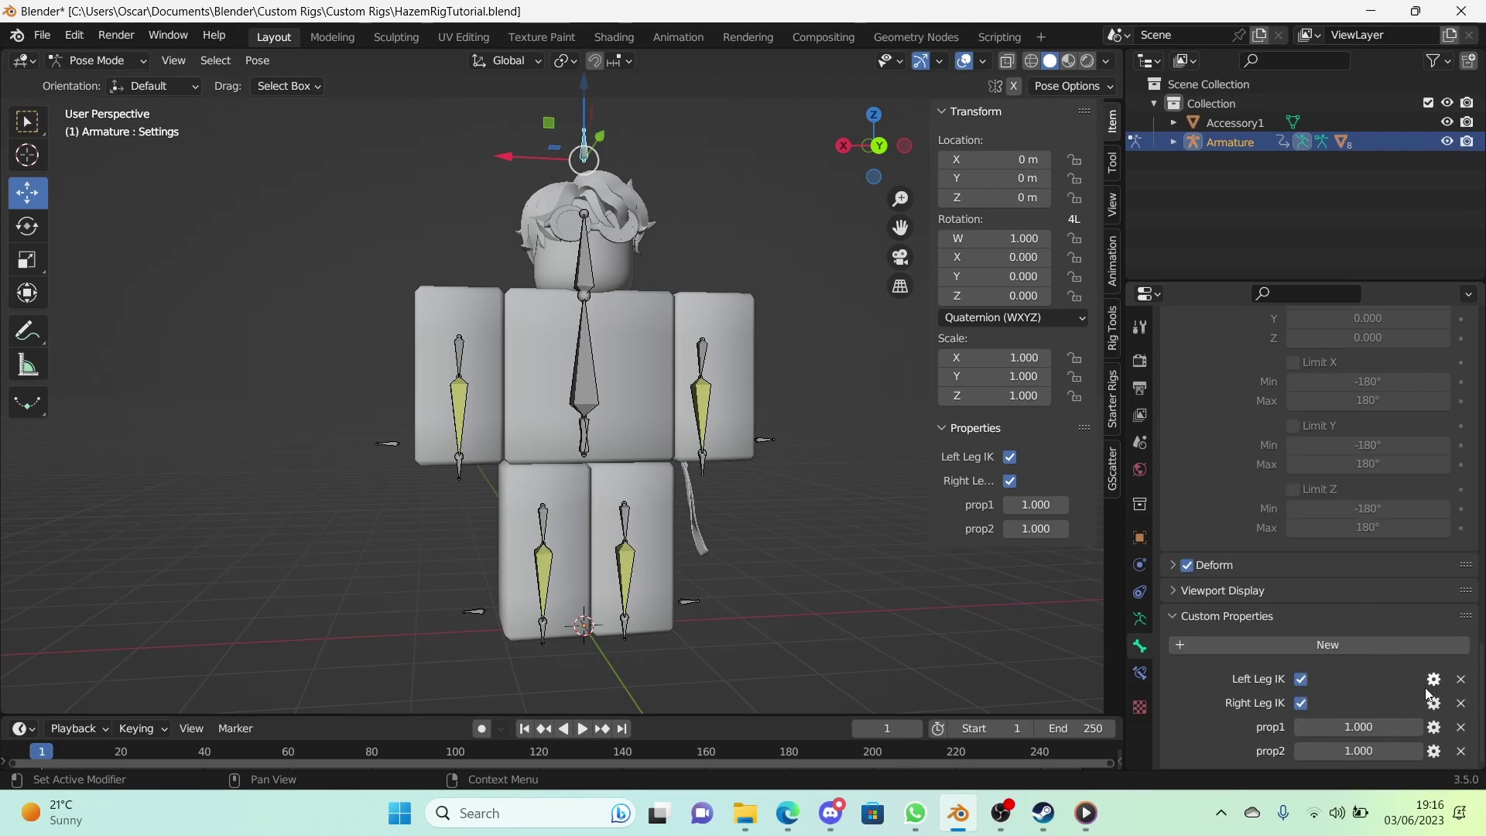
Step: Copy Left Leg IK's description into Right Leg IK, changing 'left' to 'right'
left_click(1431, 682)
left_click(1419, 720)
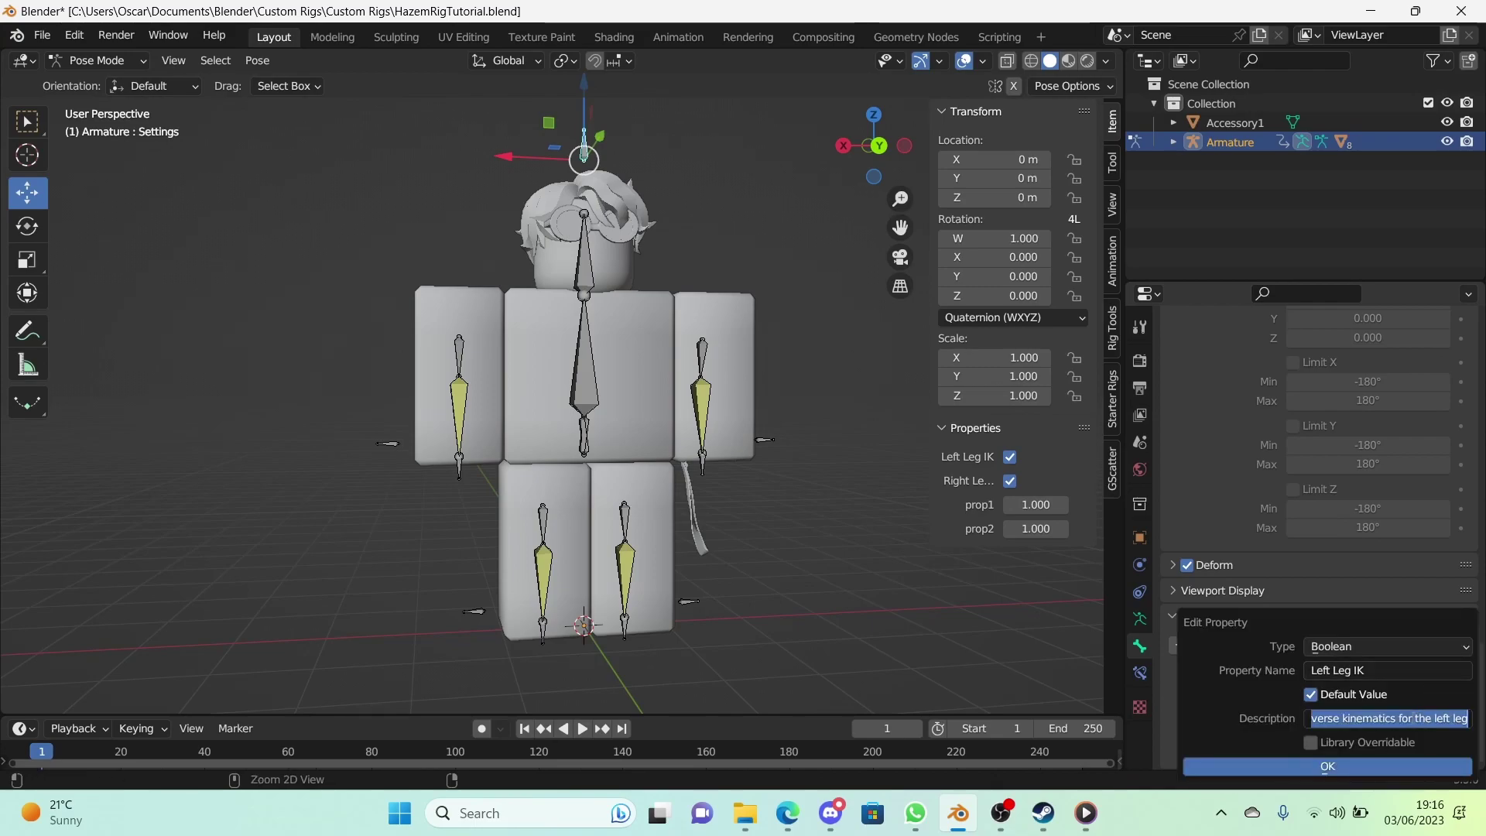
left_click(1364, 767)
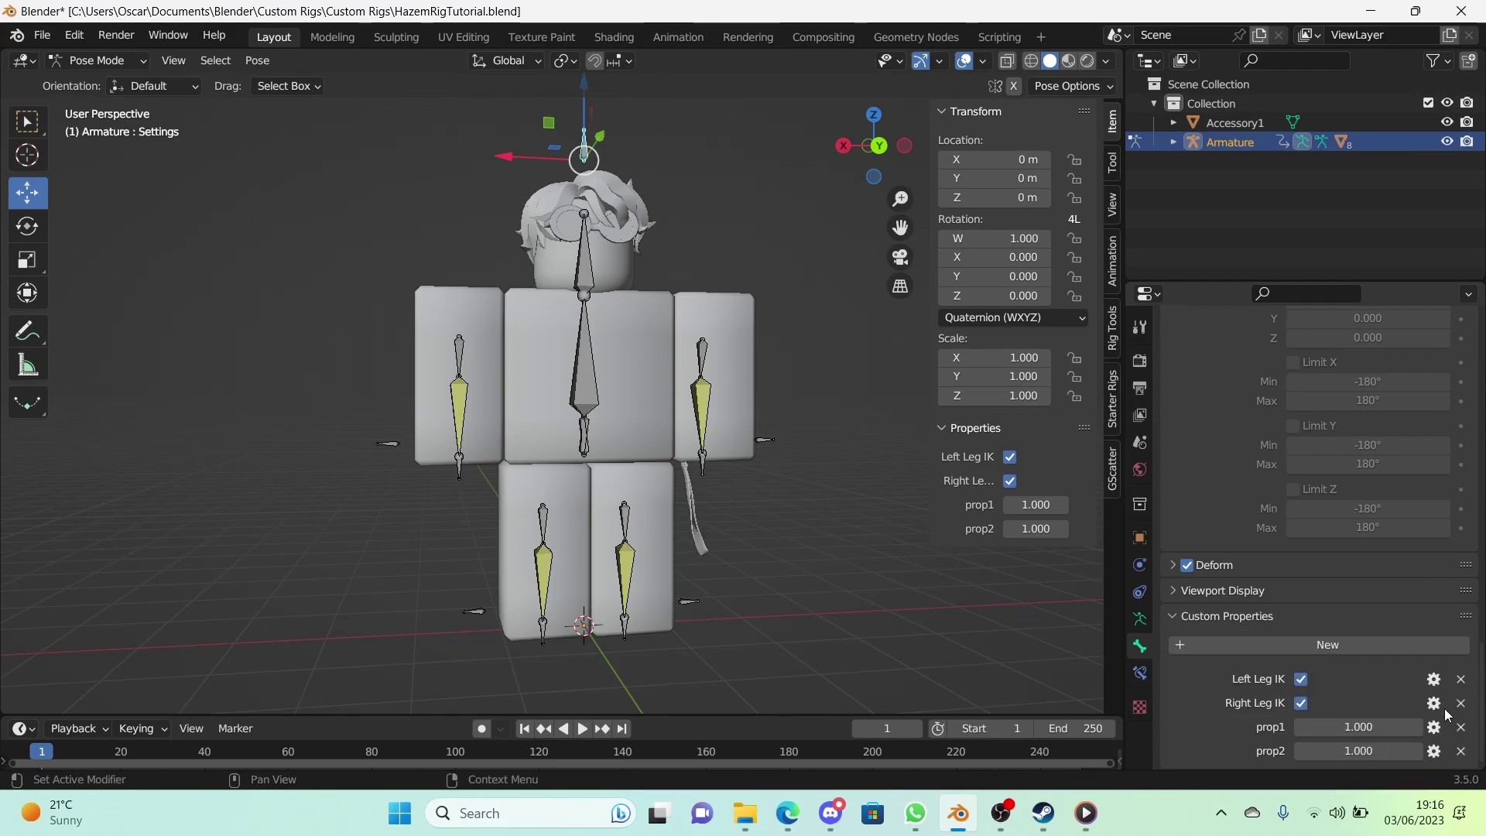
left_click(1433, 703)
left_click(1370, 718)
type("Inverse kinematics for the left leg")
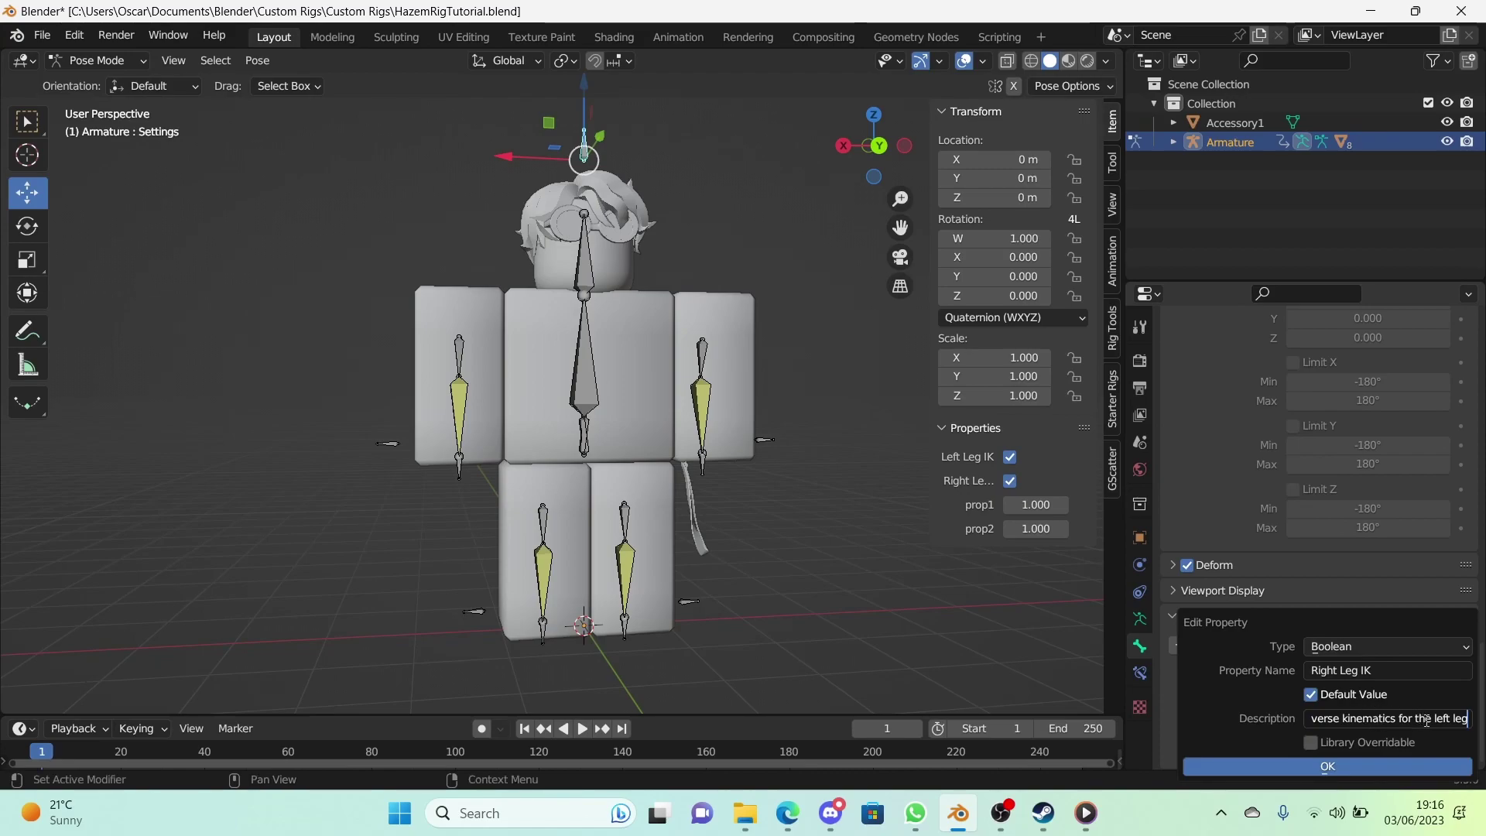
double_click(1446, 720)
type("right")
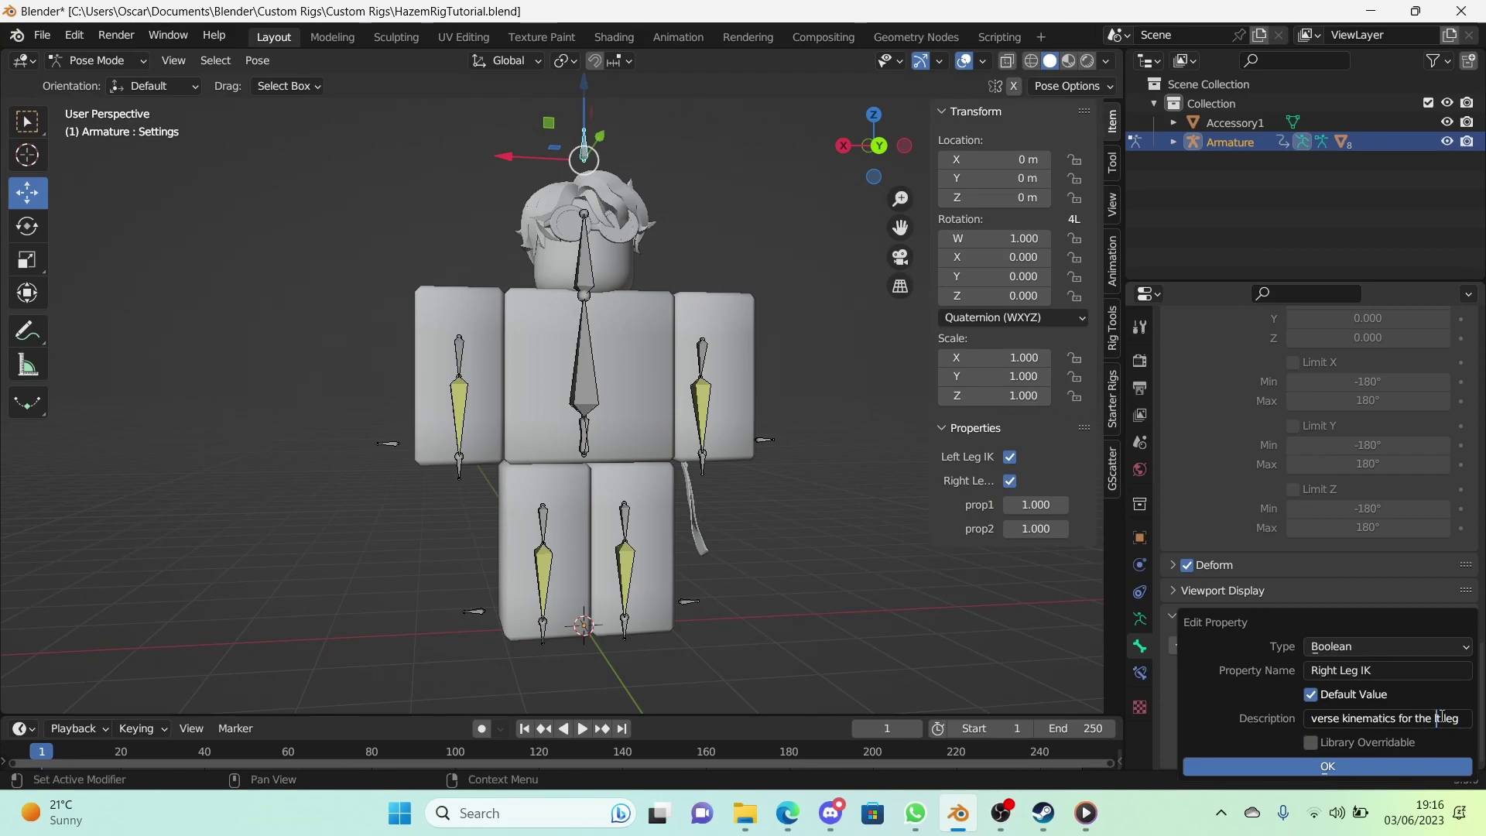
key("Return")
Step: Turn prop1 into a Boolean property named Left Arm IK
left_click(1446, 768)
left_click(1434, 727)
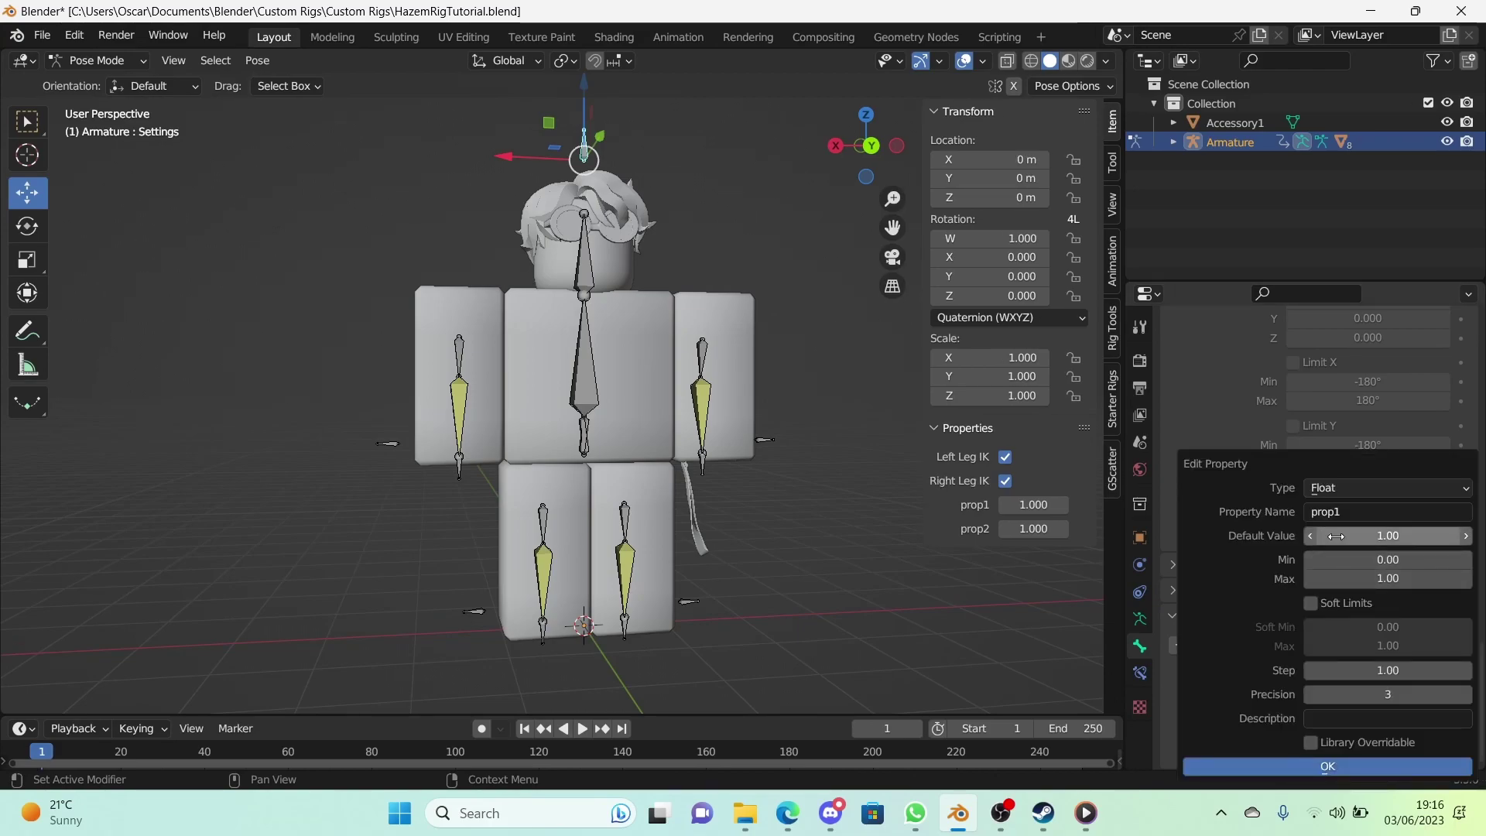
left_click(1362, 486)
left_click(1345, 621)
left_click(1337, 512)
type("L")
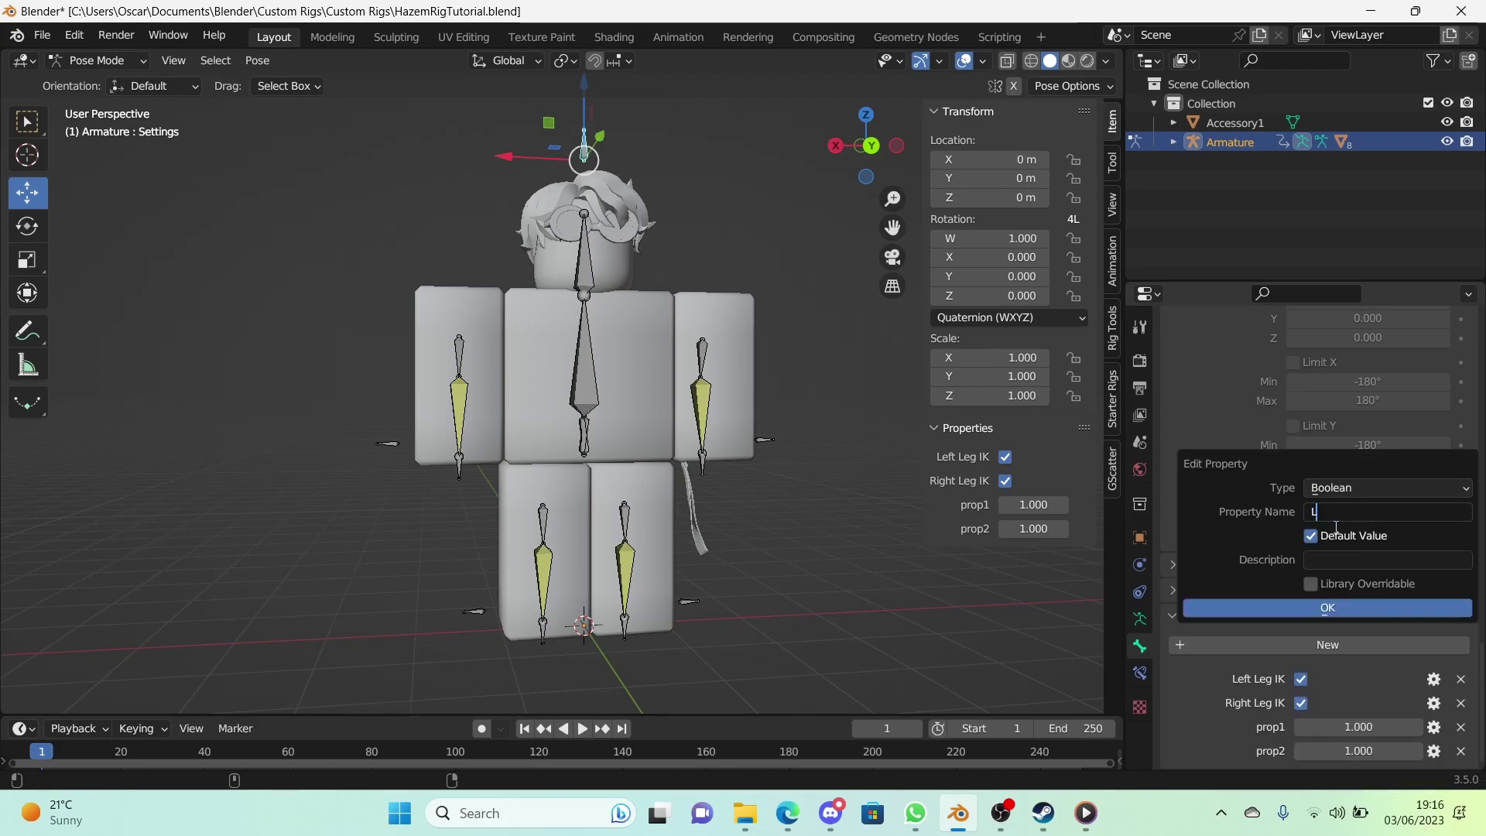
type("eft Arm IK")
key("Return")
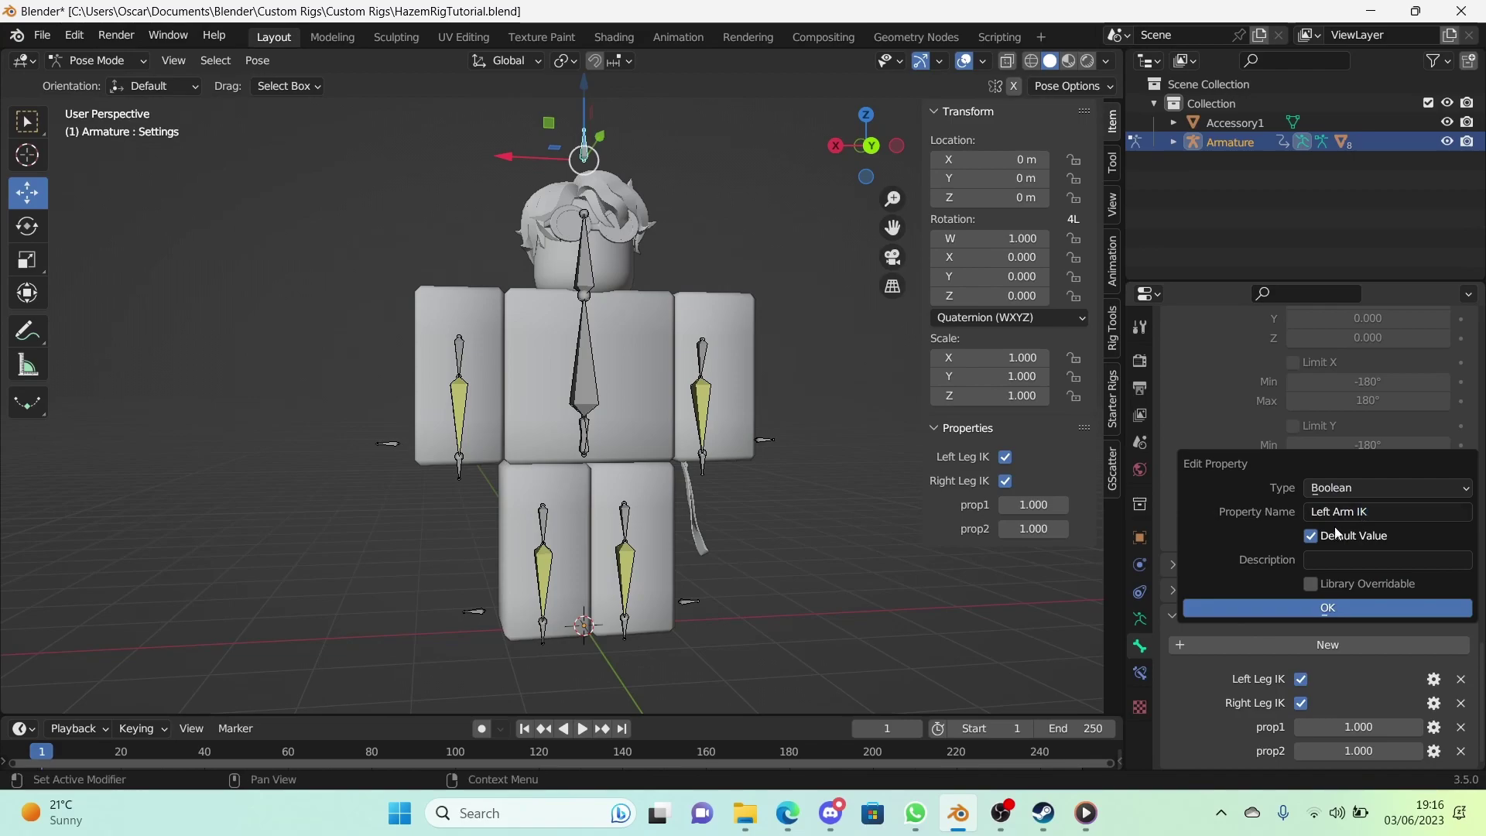
Step: Give Left Arm IK the pasted IK description reworded for the arm, and confirm
left_click(1350, 560)
type("Inverse kinematics for the left leg")
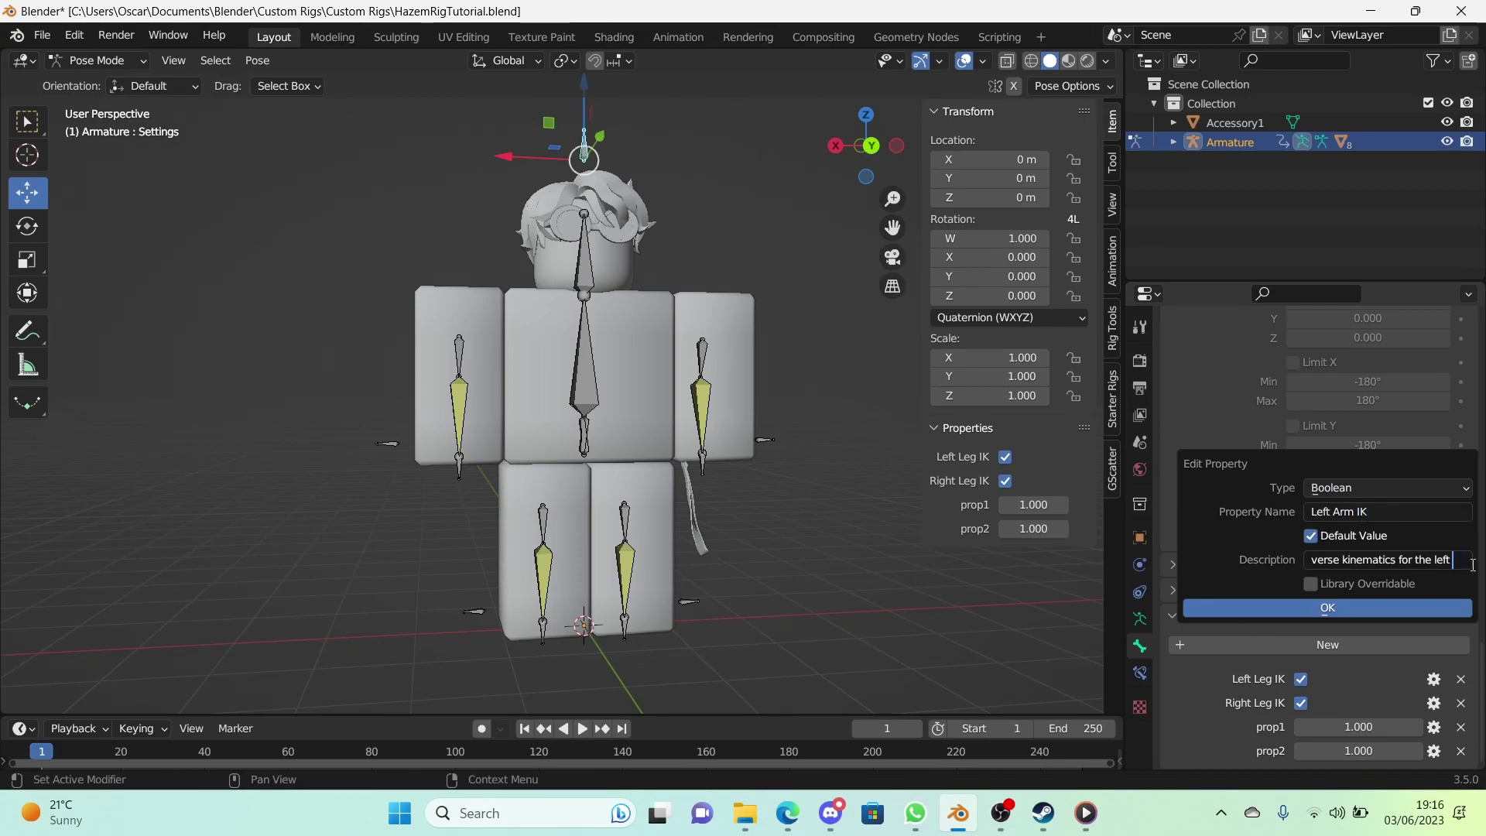
type("arm")
key("Return")
left_click(1427, 605)
Step: Turn prop2 into a Boolean property named Right Arm IK
left_click(1432, 754)
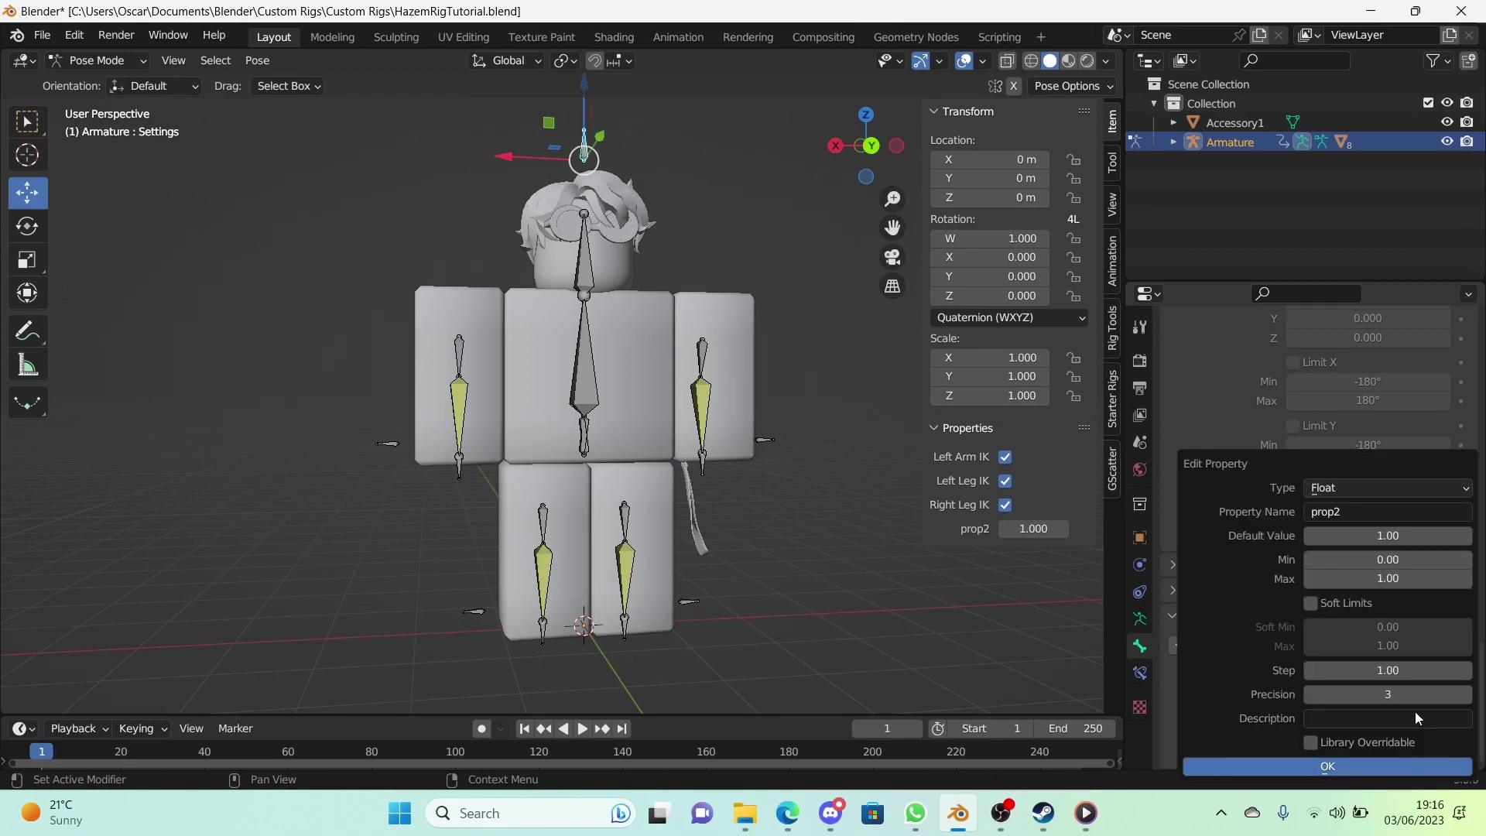
left_click(1358, 487)
left_click(1367, 597)
left_click(1364, 514)
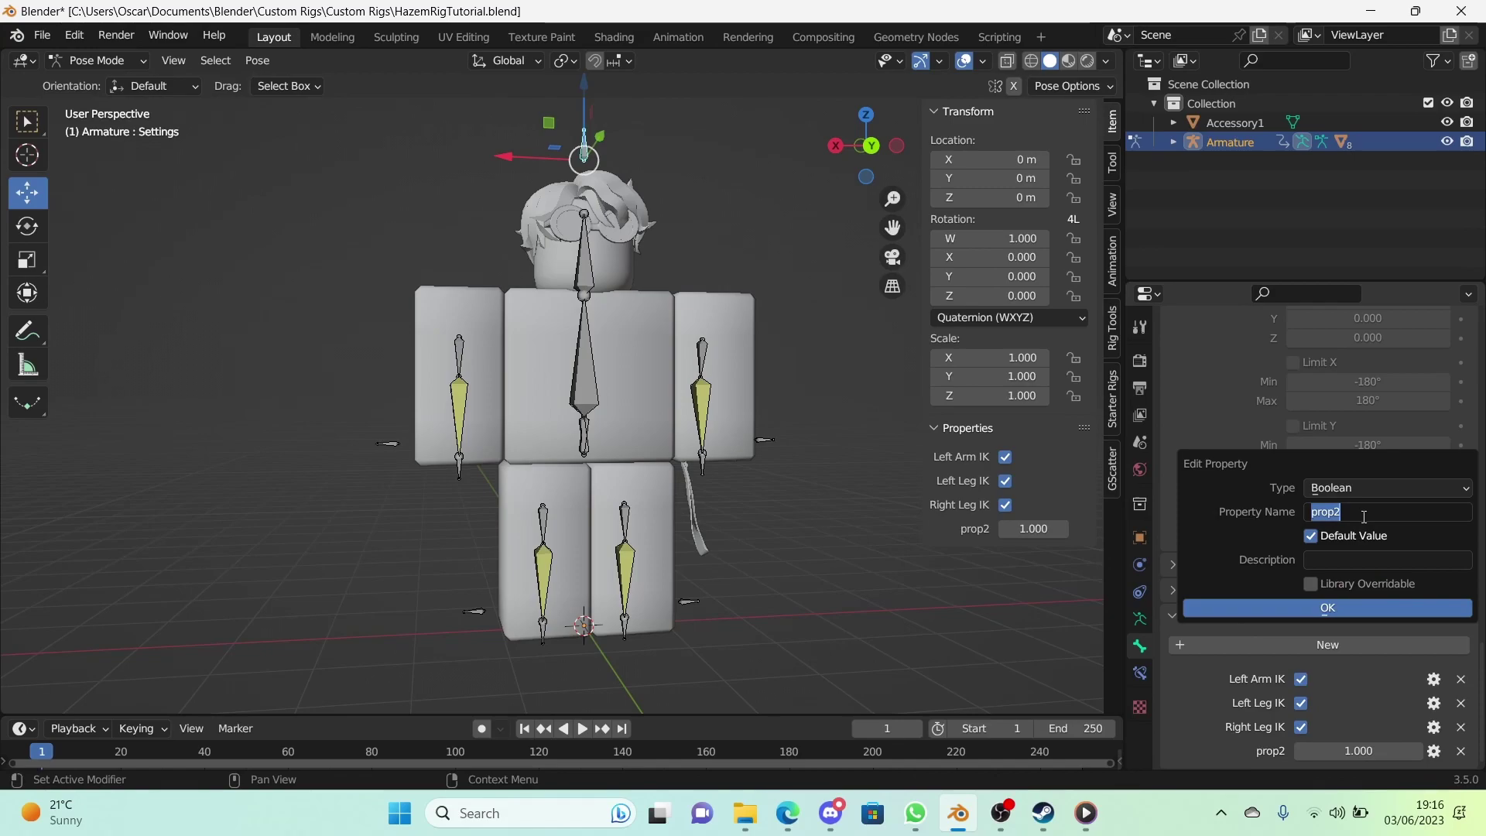
type("Right Arm IK")
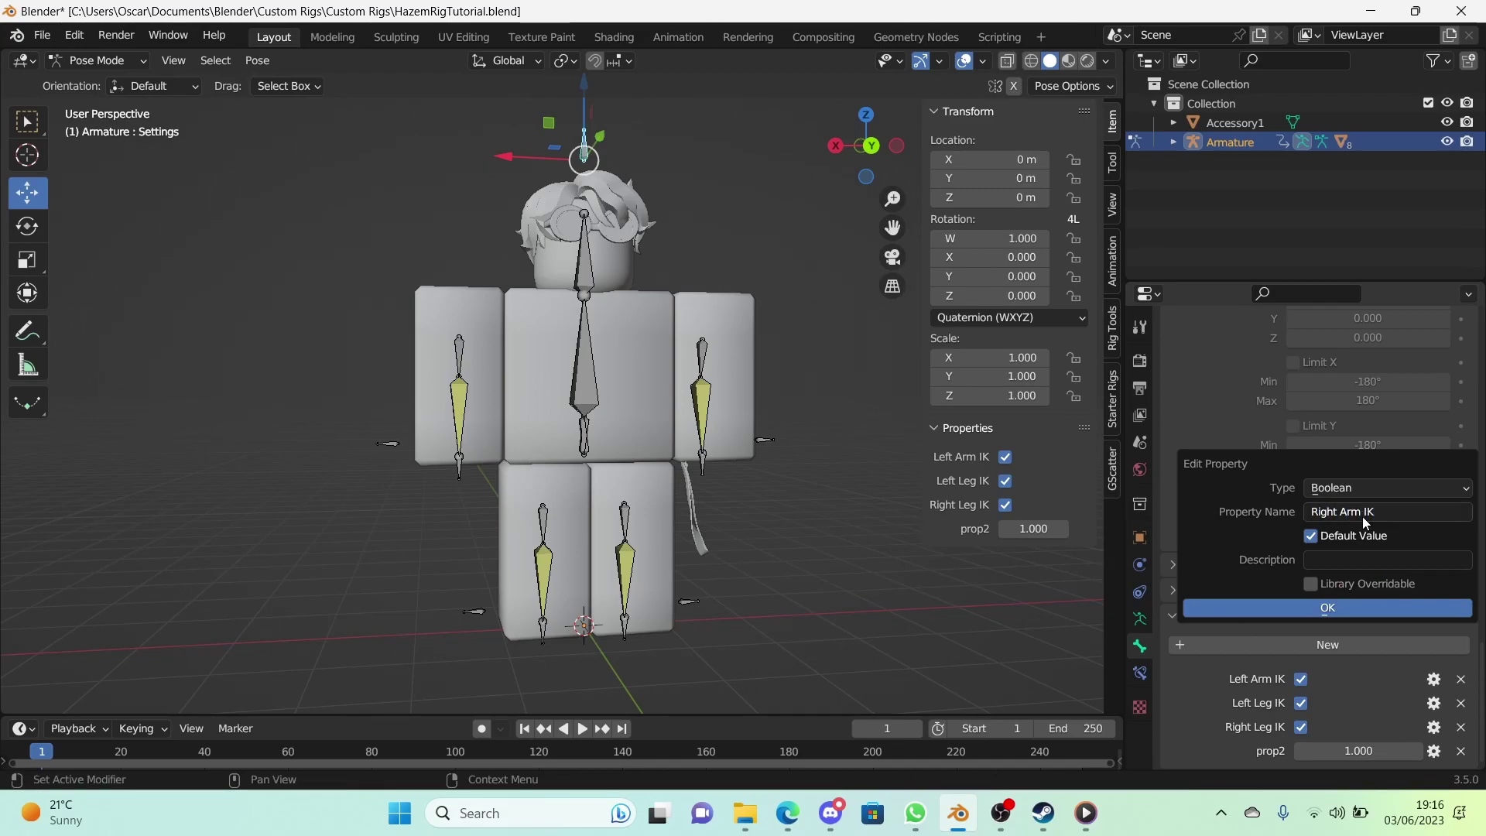
Step: Give Right Arm IK the pasted description reworded for the right arm, and confirm
left_click(1399, 556)
key("ctrl+v")
key("Return")
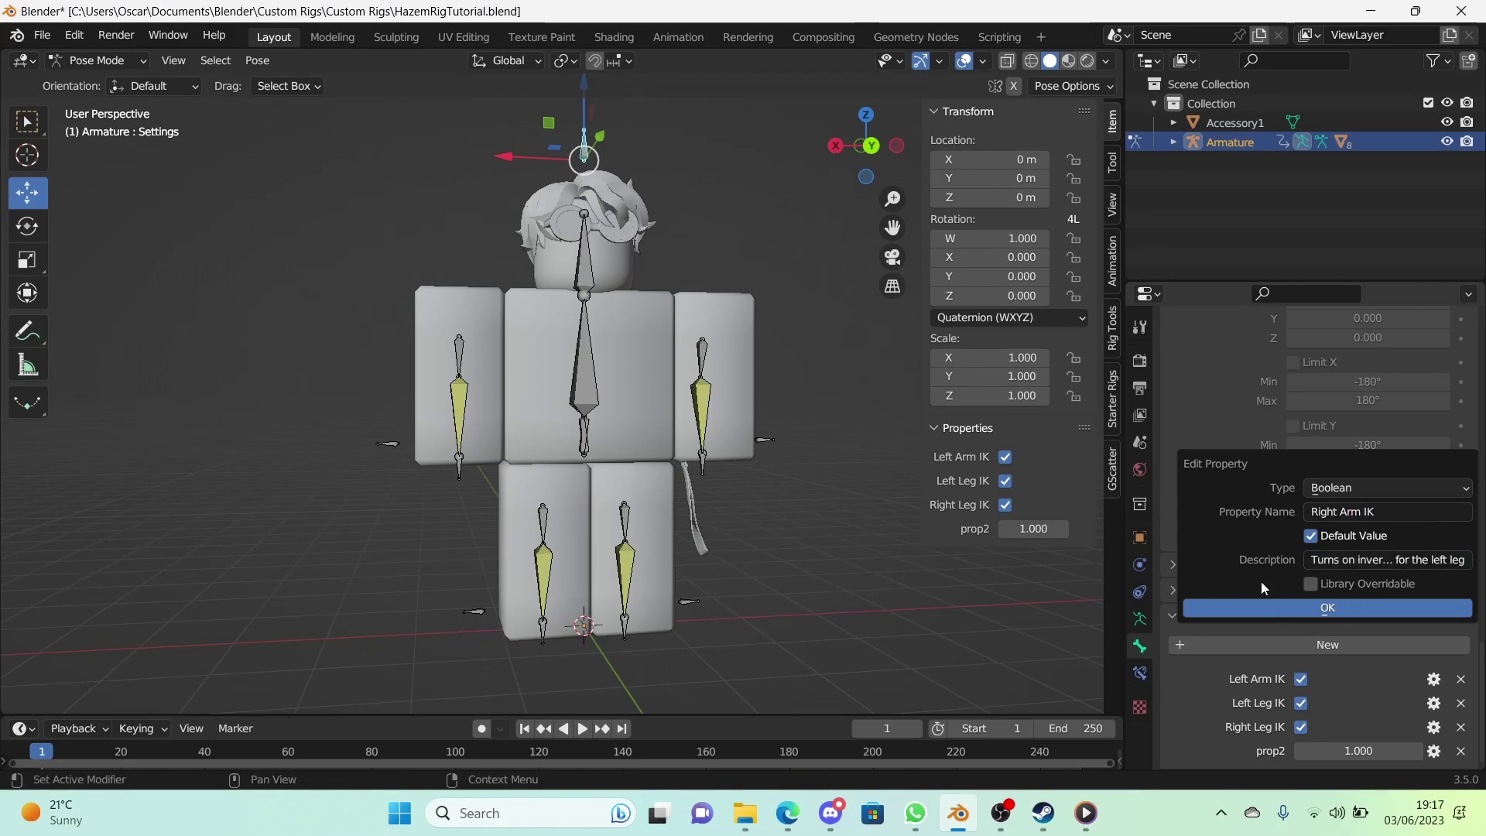
left_click(1448, 560)
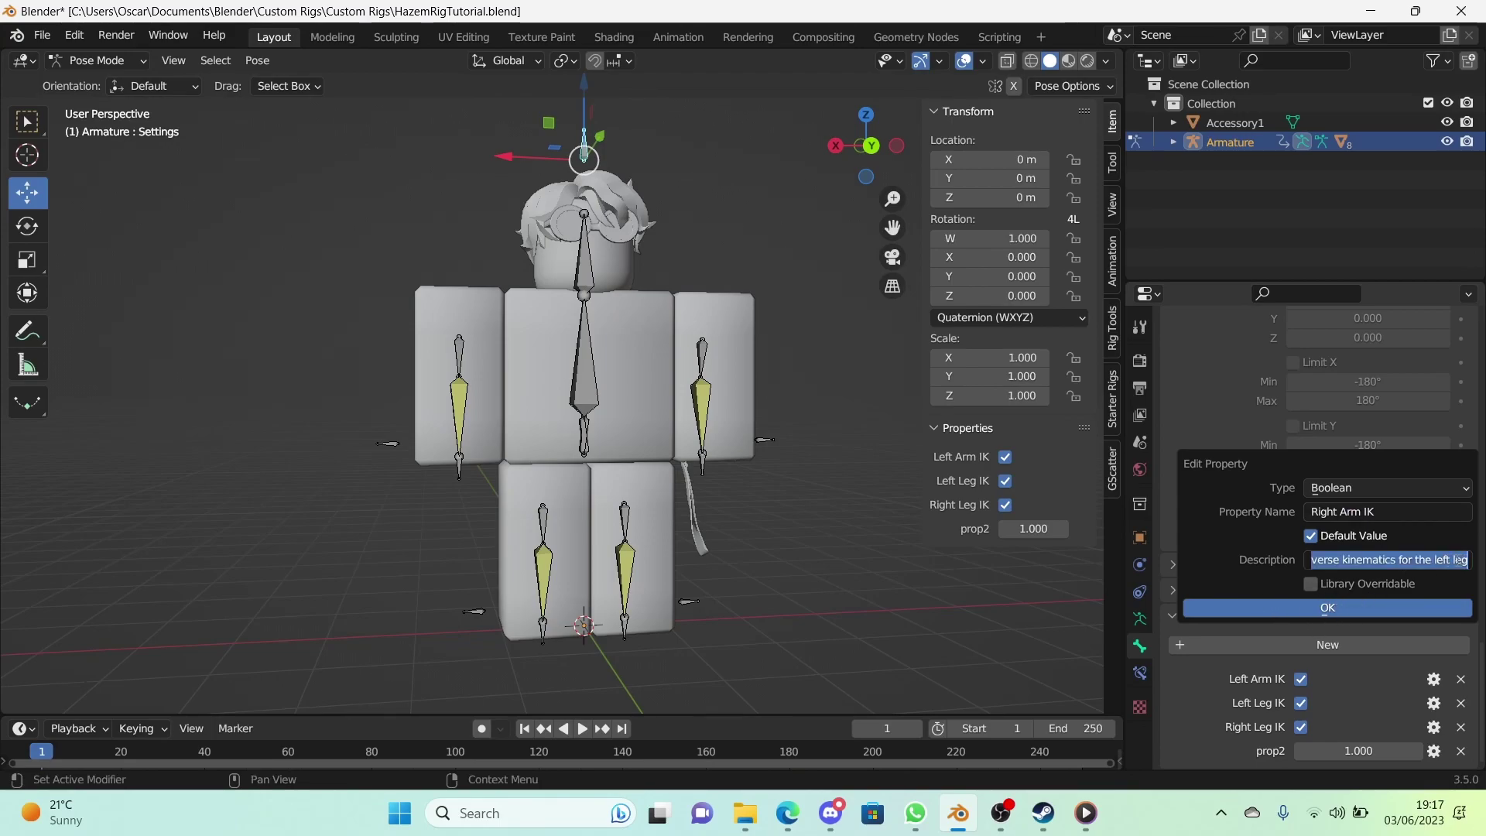
left_click(1459, 558)
left_click_drag(1436, 558, 1473, 560)
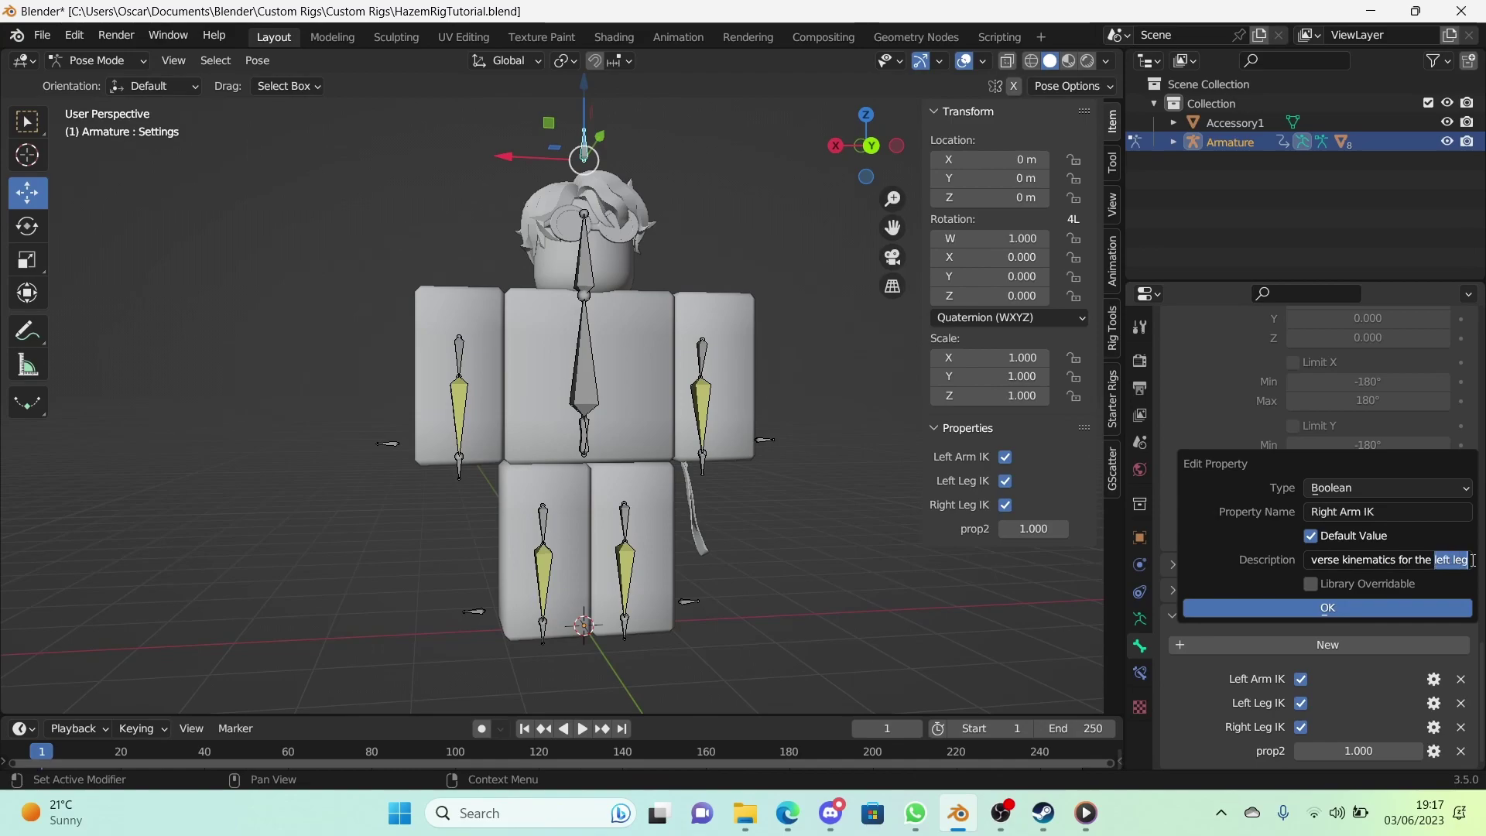
type("right")
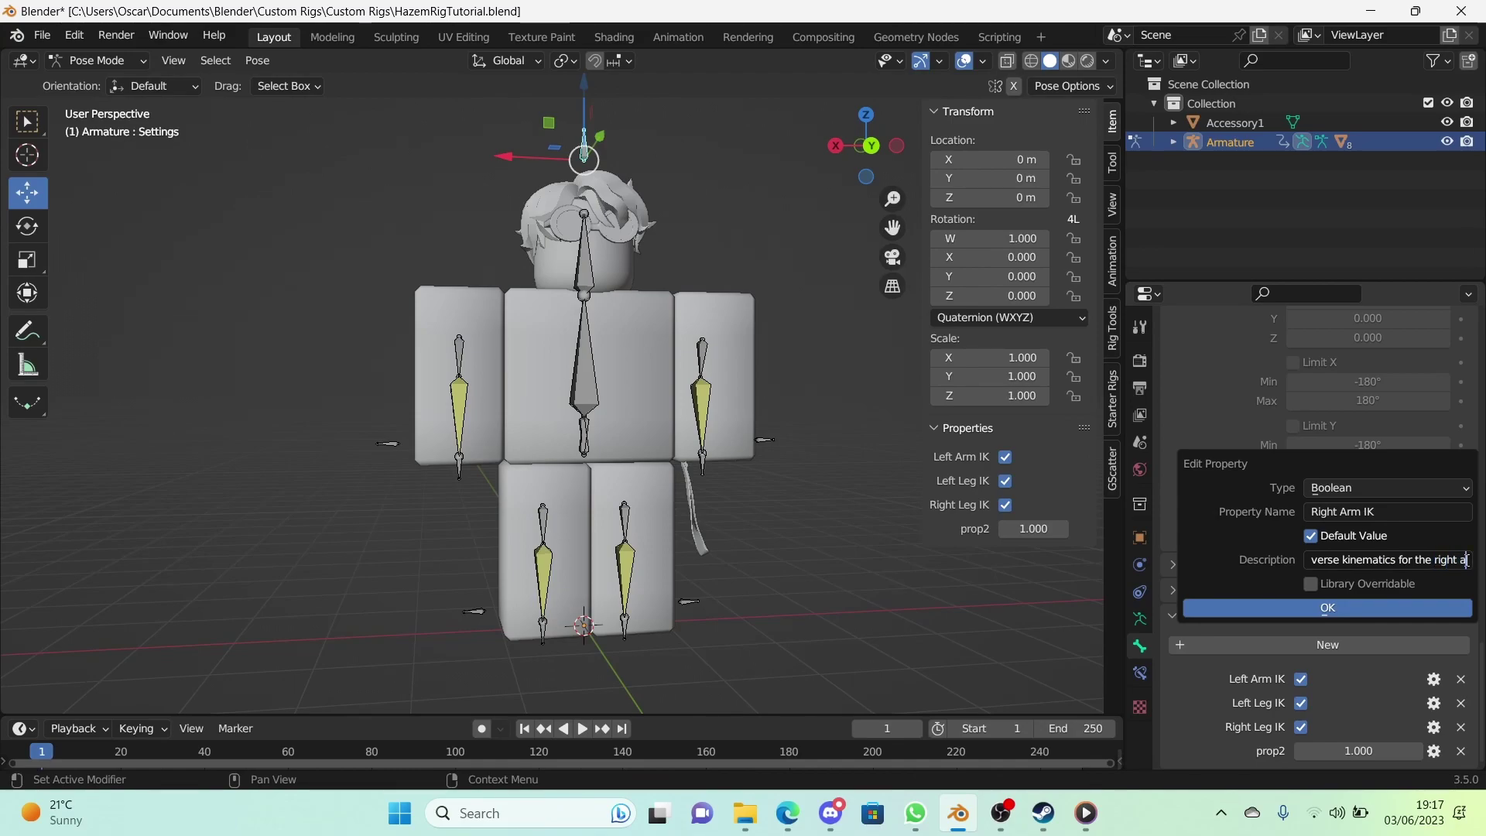
type("rm")
key("Return")
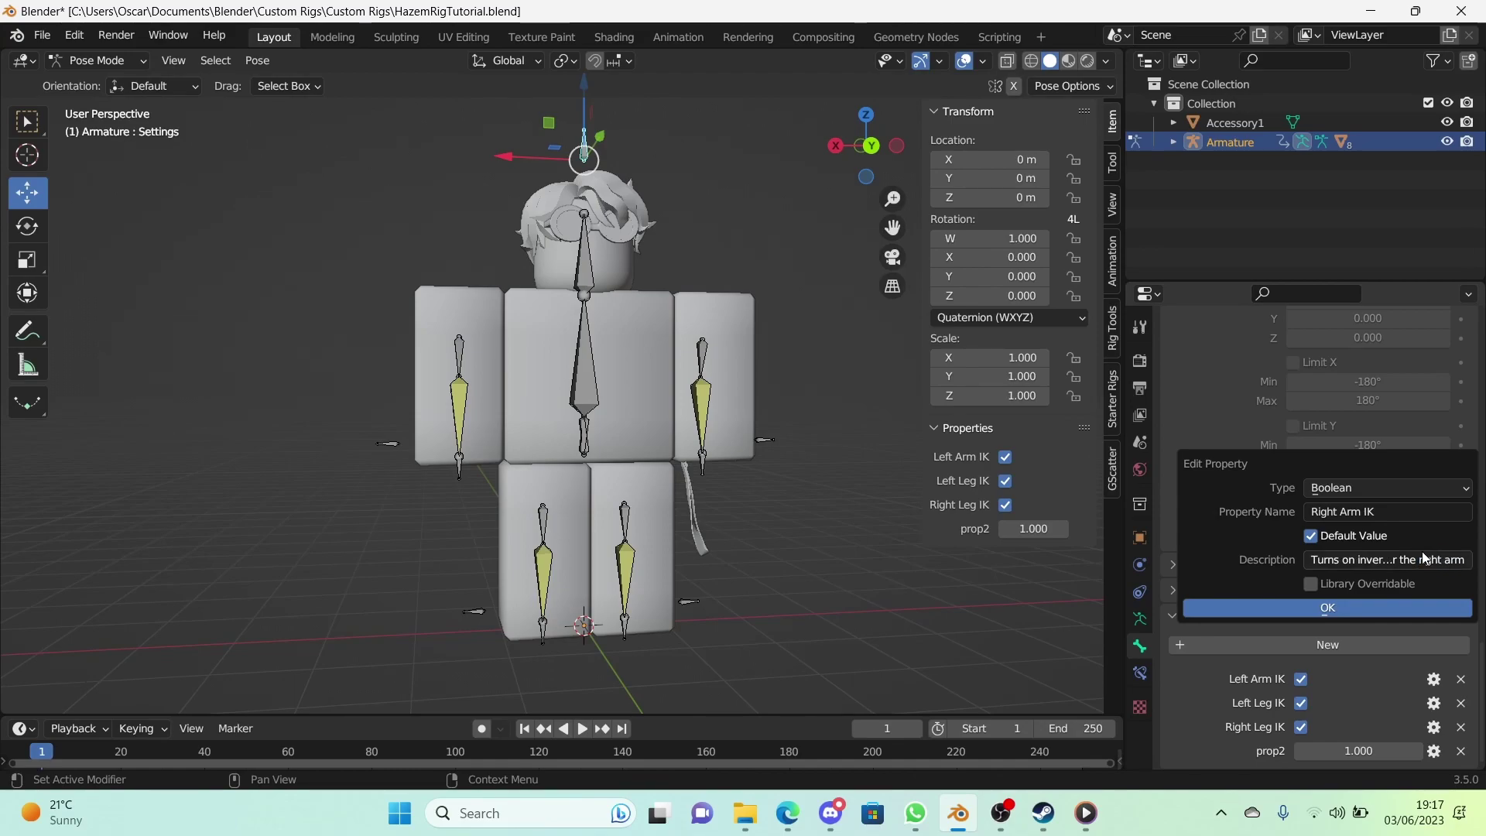
left_click(1399, 605)
left_click(1140, 673)
right_click(1003, 457)
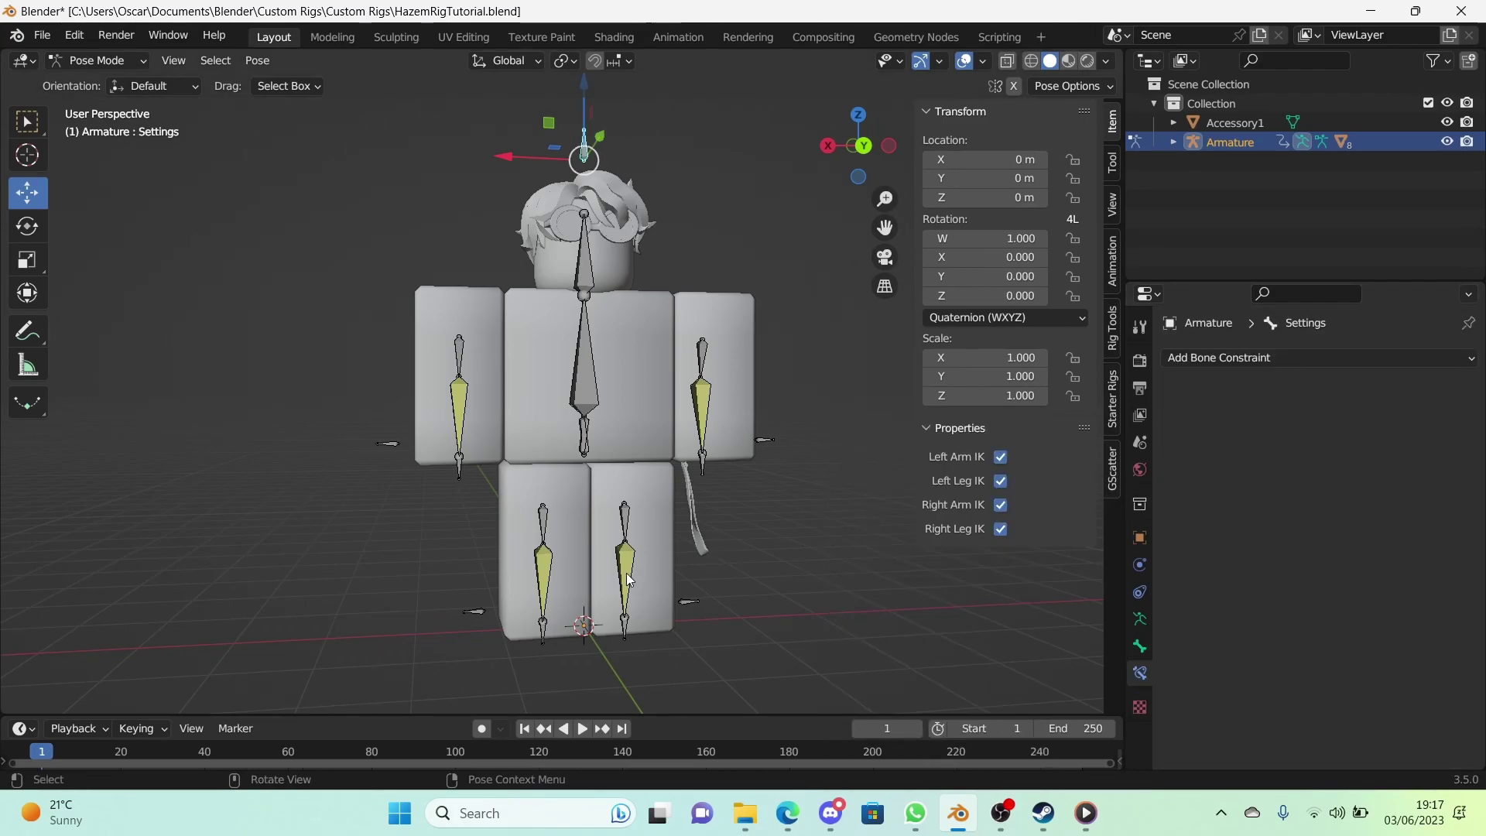
Step: Paste the copied IK driver onto the left lower arm's IK Influence
left_click(701, 395)
right_click(1390, 694)
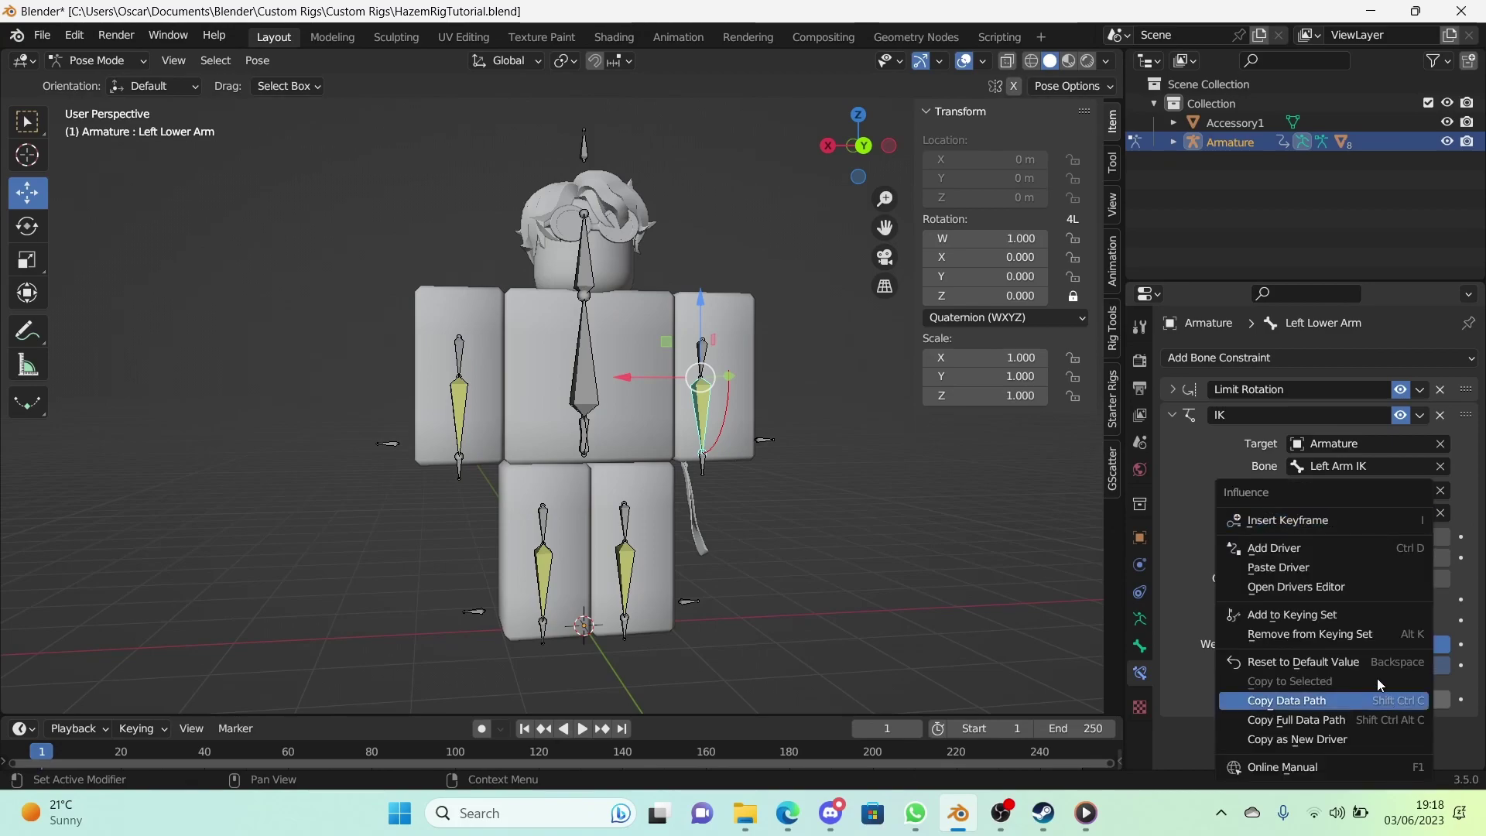
left_click(1332, 568)
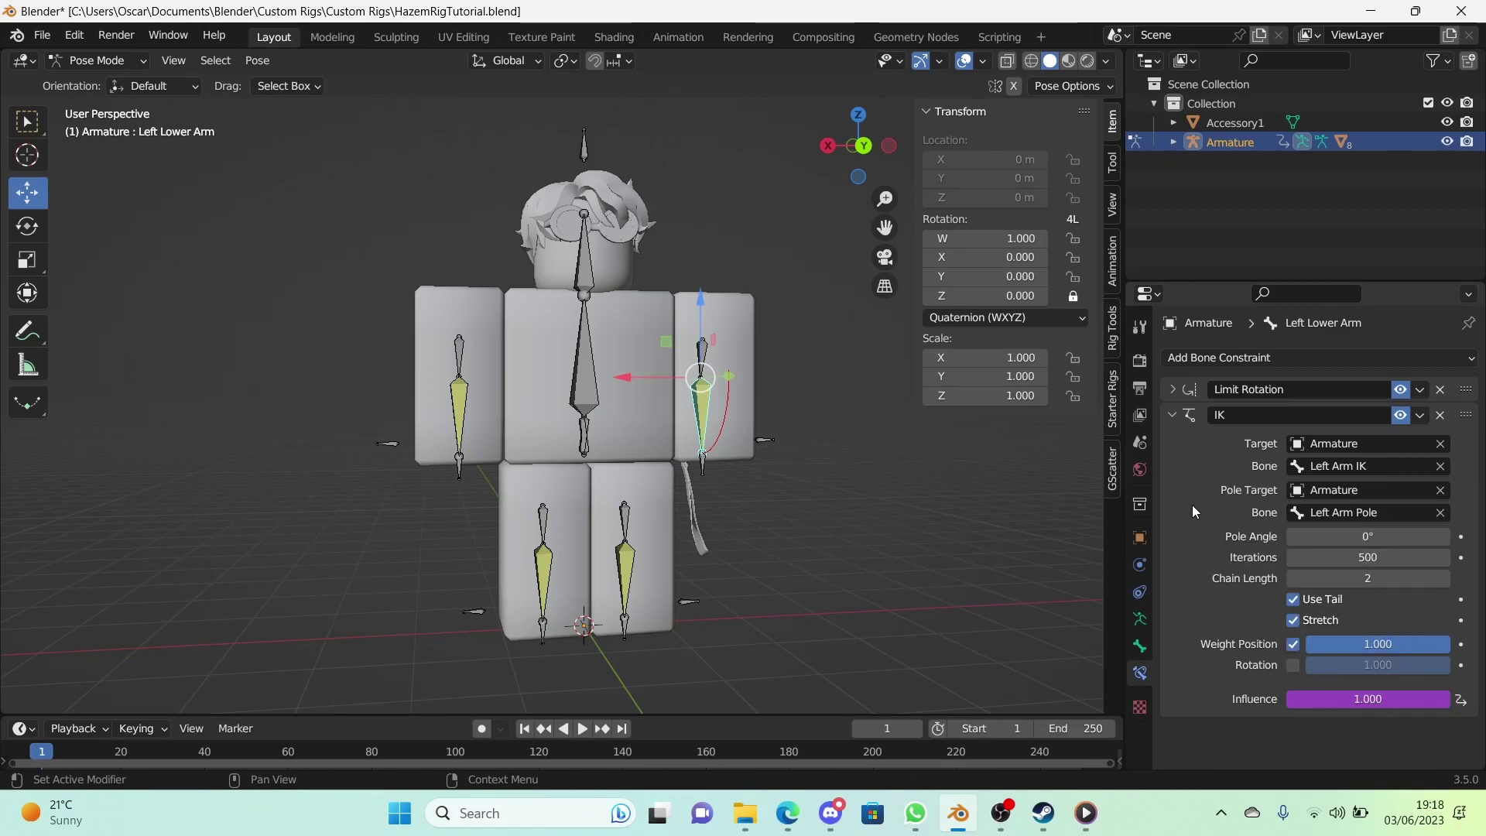
Step: Drive the right lower leg's IK Influence from the Settings bone's Right Leg IK checkbox
left_click(586, 157)
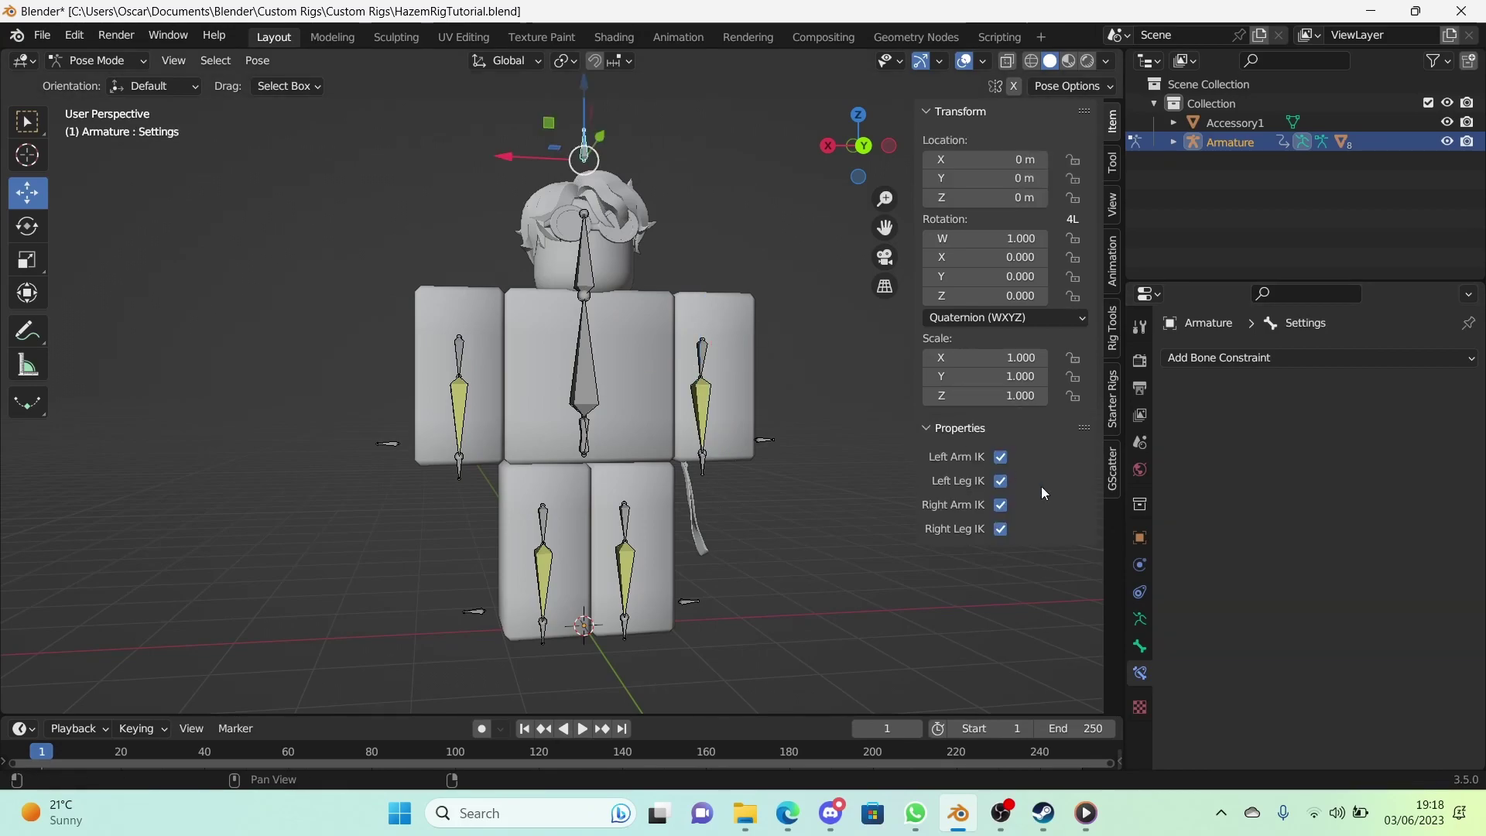
right_click(1003, 511)
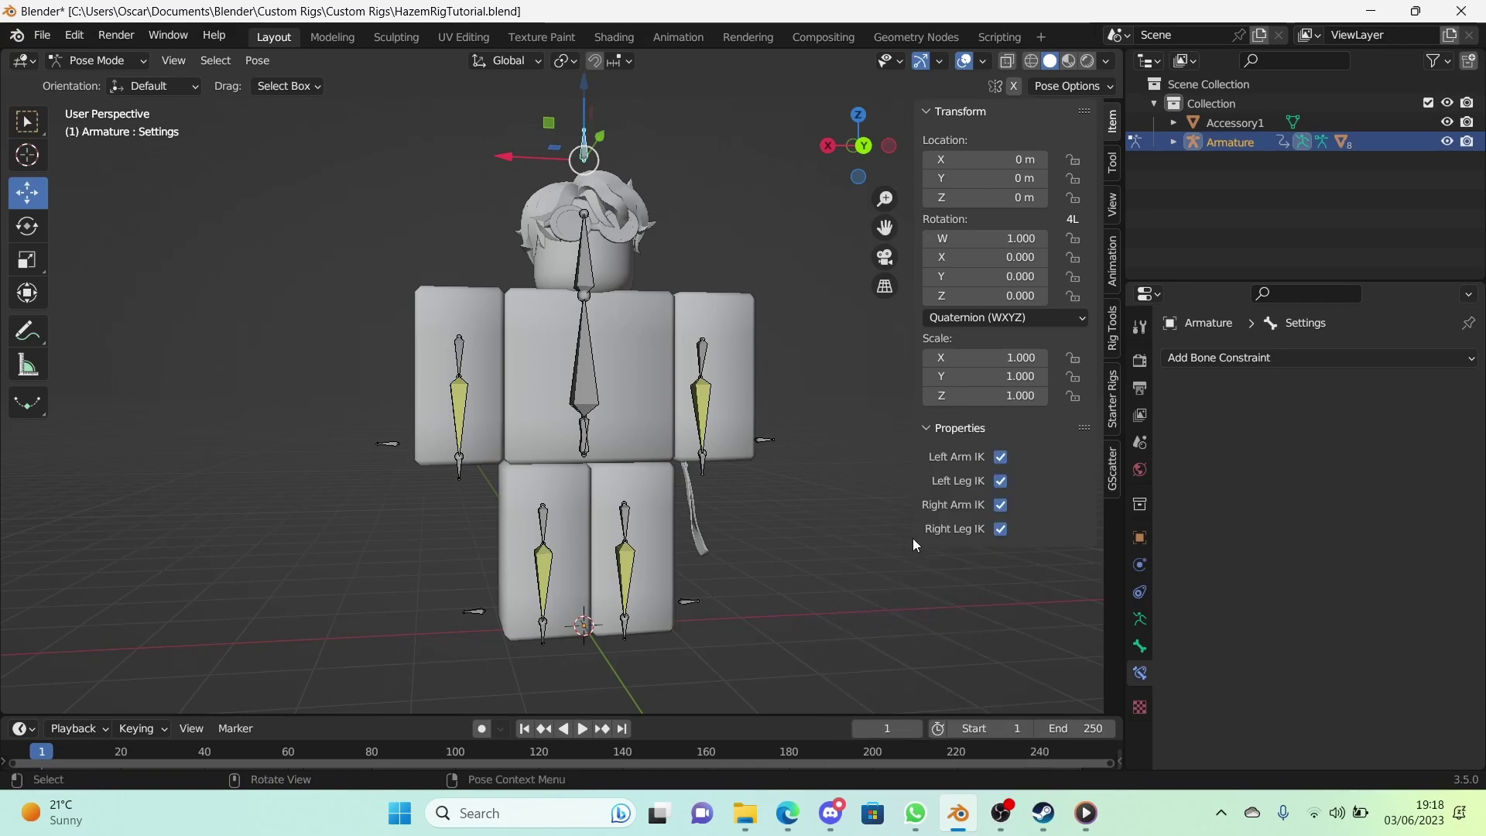
right_click(1001, 530)
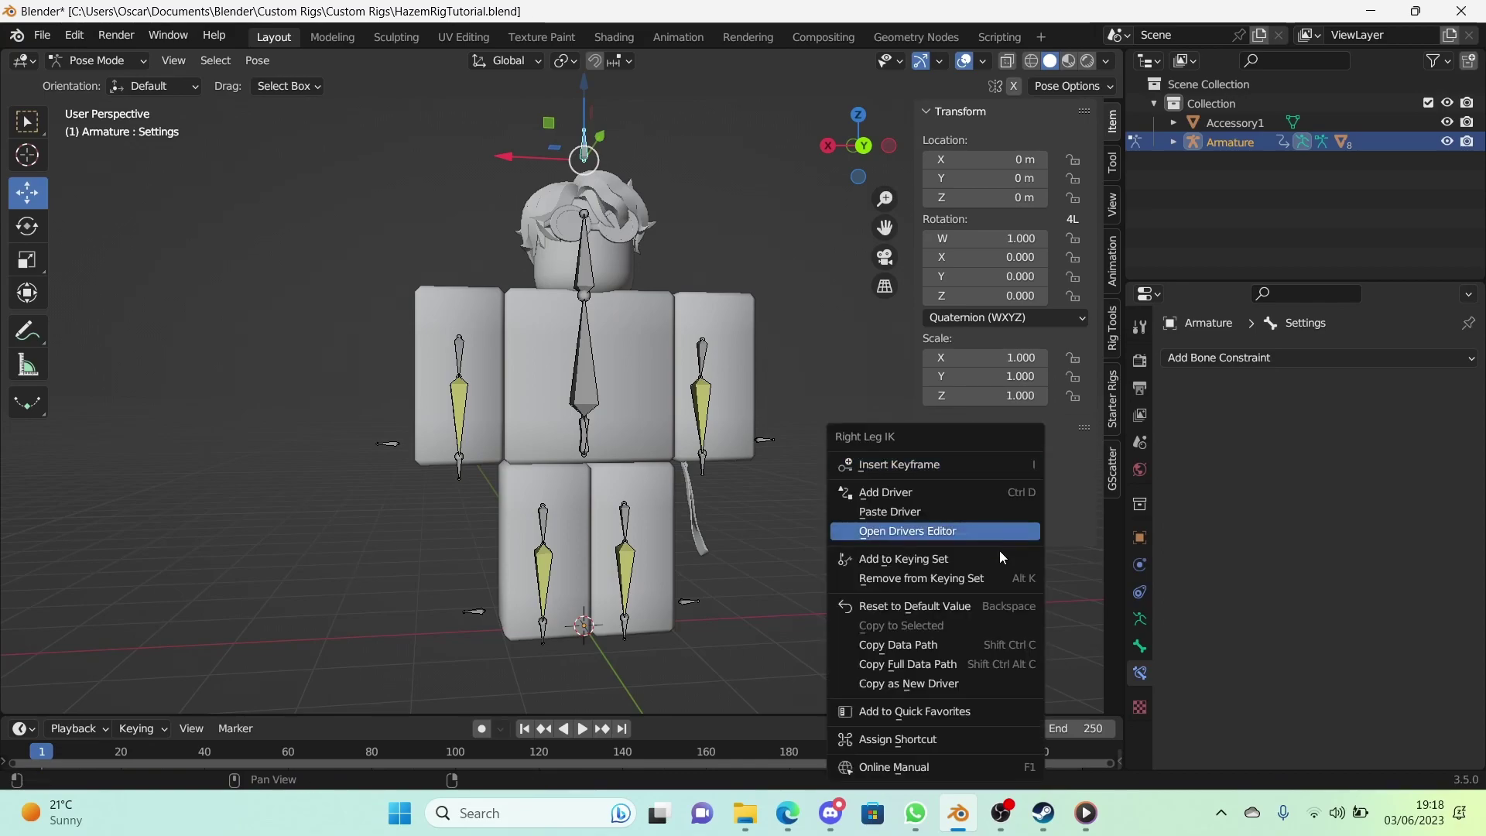
left_click(989, 683)
left_click(541, 575)
right_click(1378, 700)
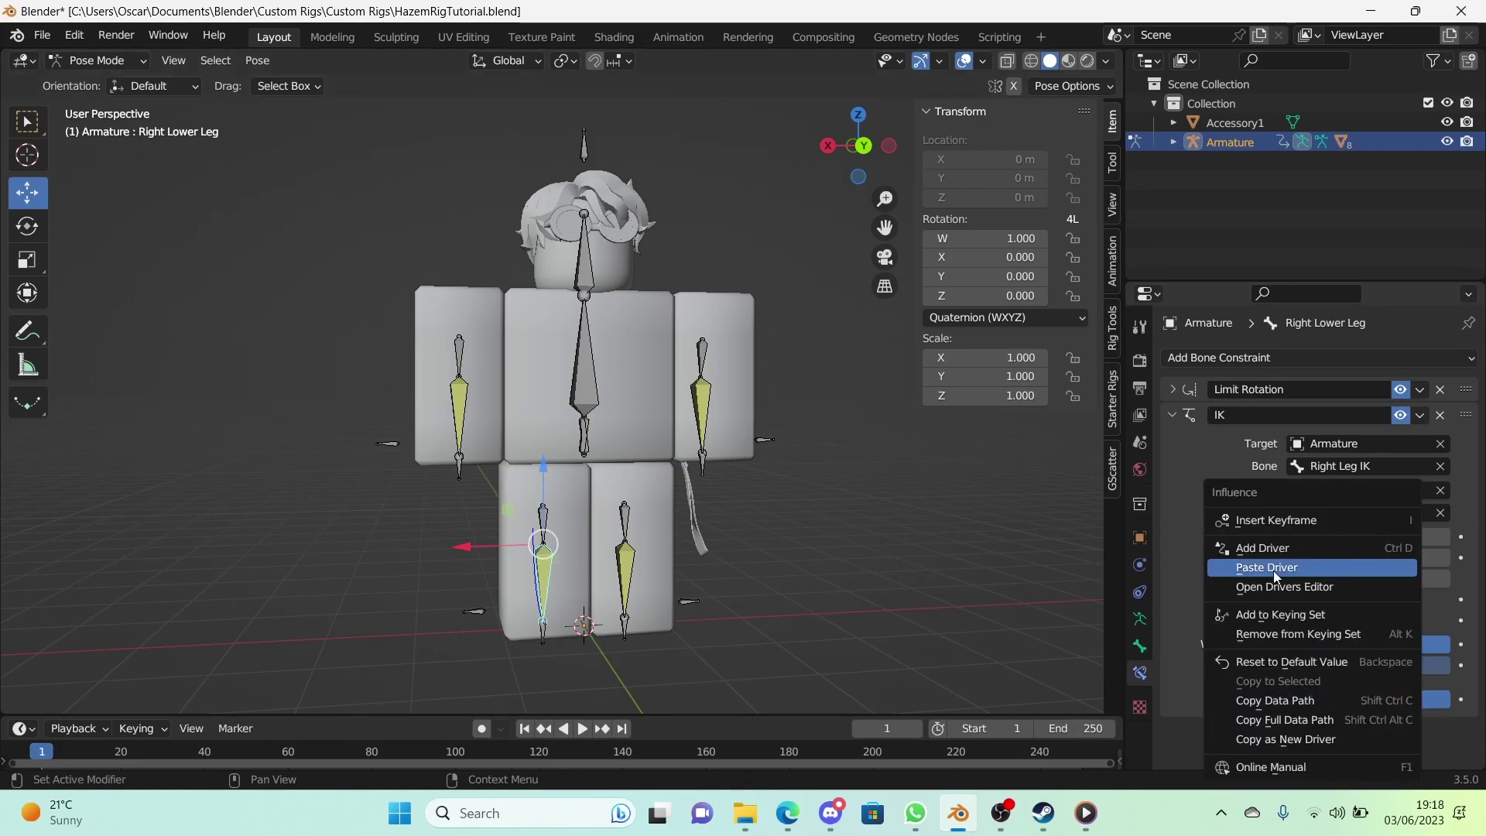
left_click(1274, 570)
Step: Drive the right lower arm's IK Influence from the Settings bone's Right Arm IK checkbox
left_click(590, 155)
right_click(1000, 528)
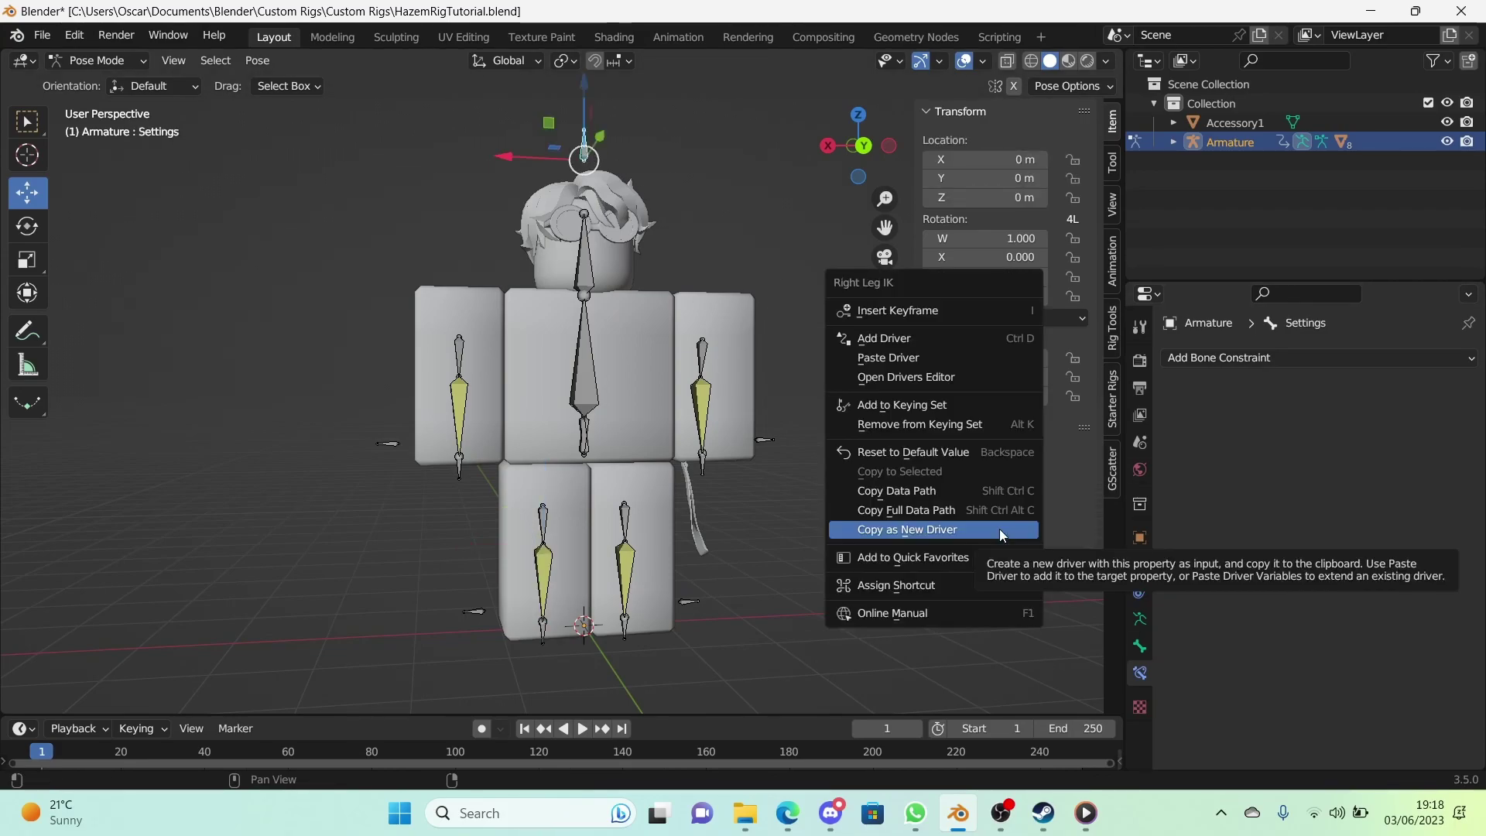
left_click(1000, 528)
right_click(1001, 507)
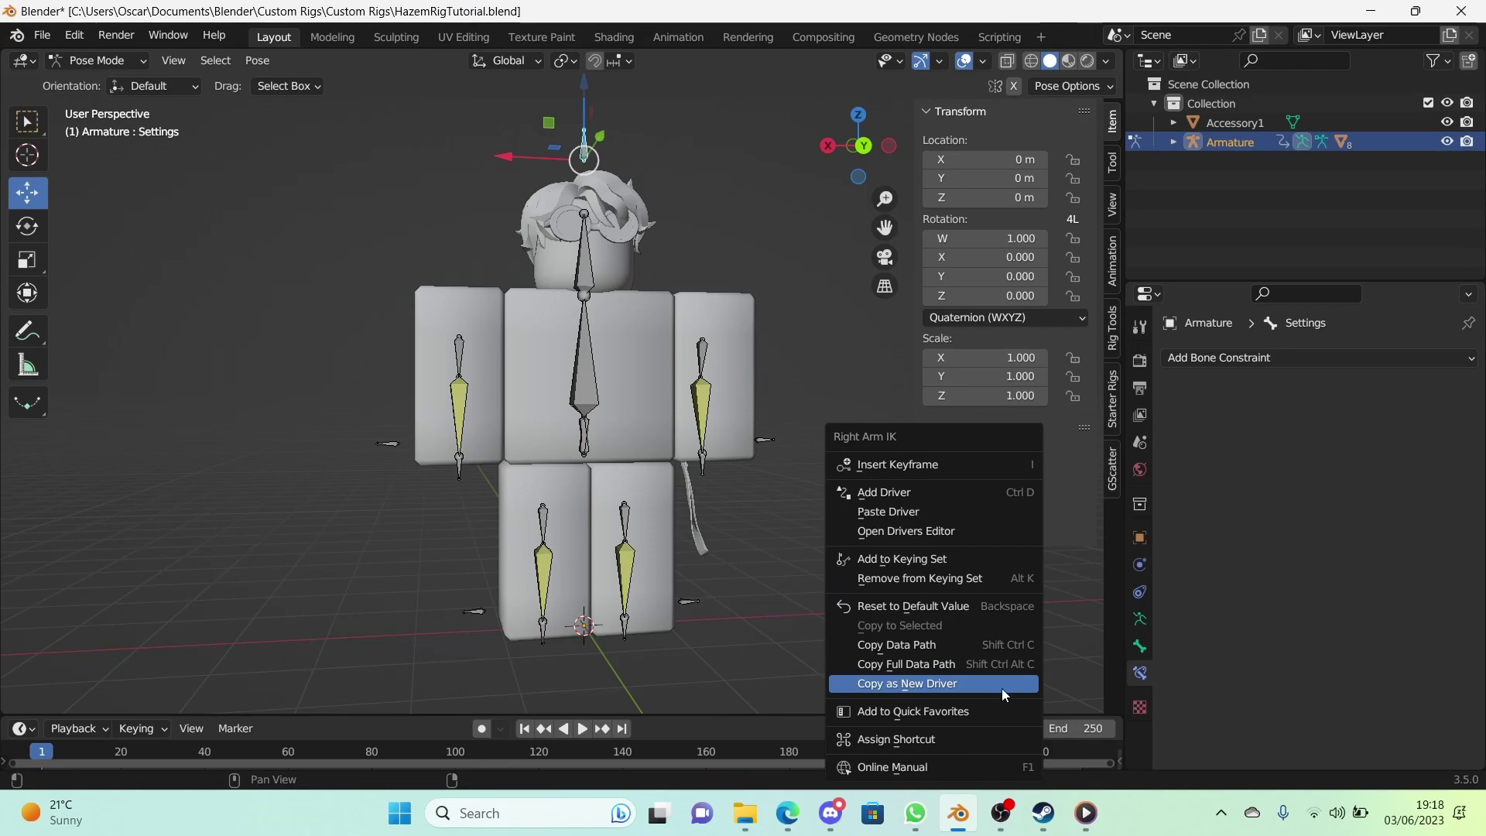
left_click(1002, 689)
left_click(463, 383)
right_click(1375, 700)
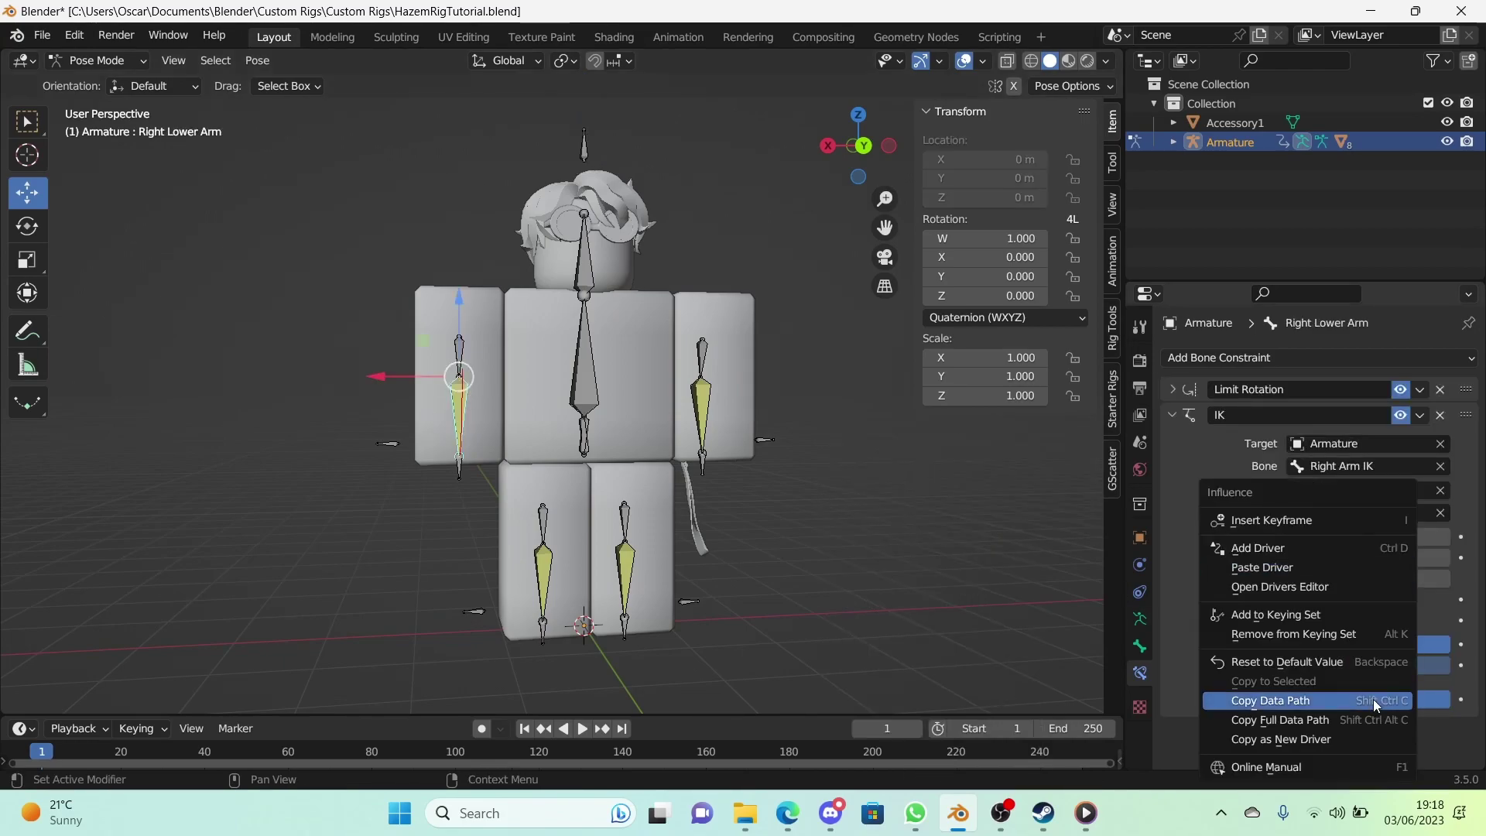
left_click(1314, 566)
Step: Pull both arm and both leg IK targets to check each limb bends
left_click_drag(460, 472, 459, 440)
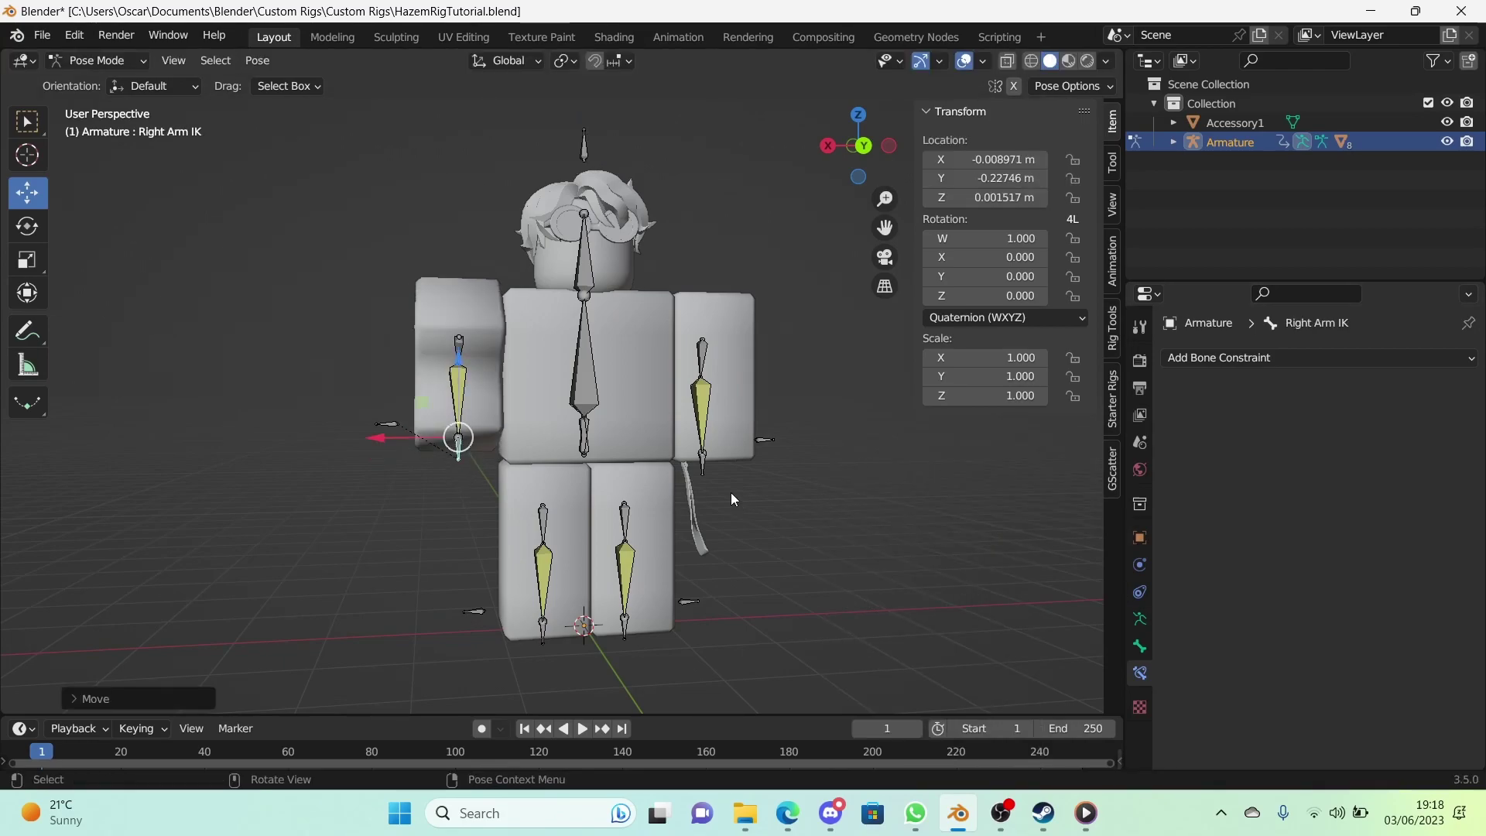
left_click_drag(708, 463, 717, 435)
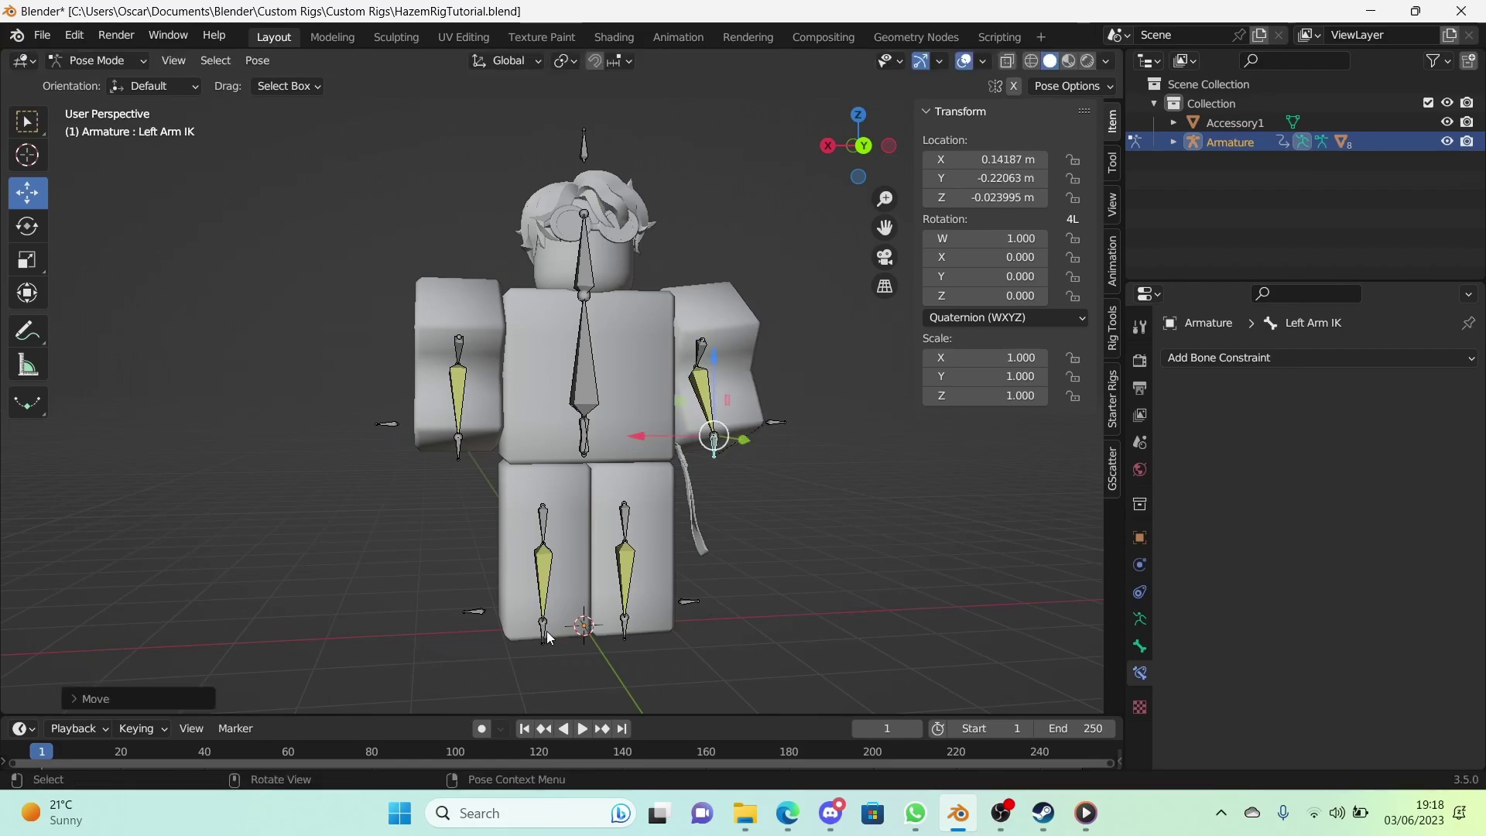
left_click_drag(547, 636, 535, 633)
left_click_drag(625, 636, 633, 630)
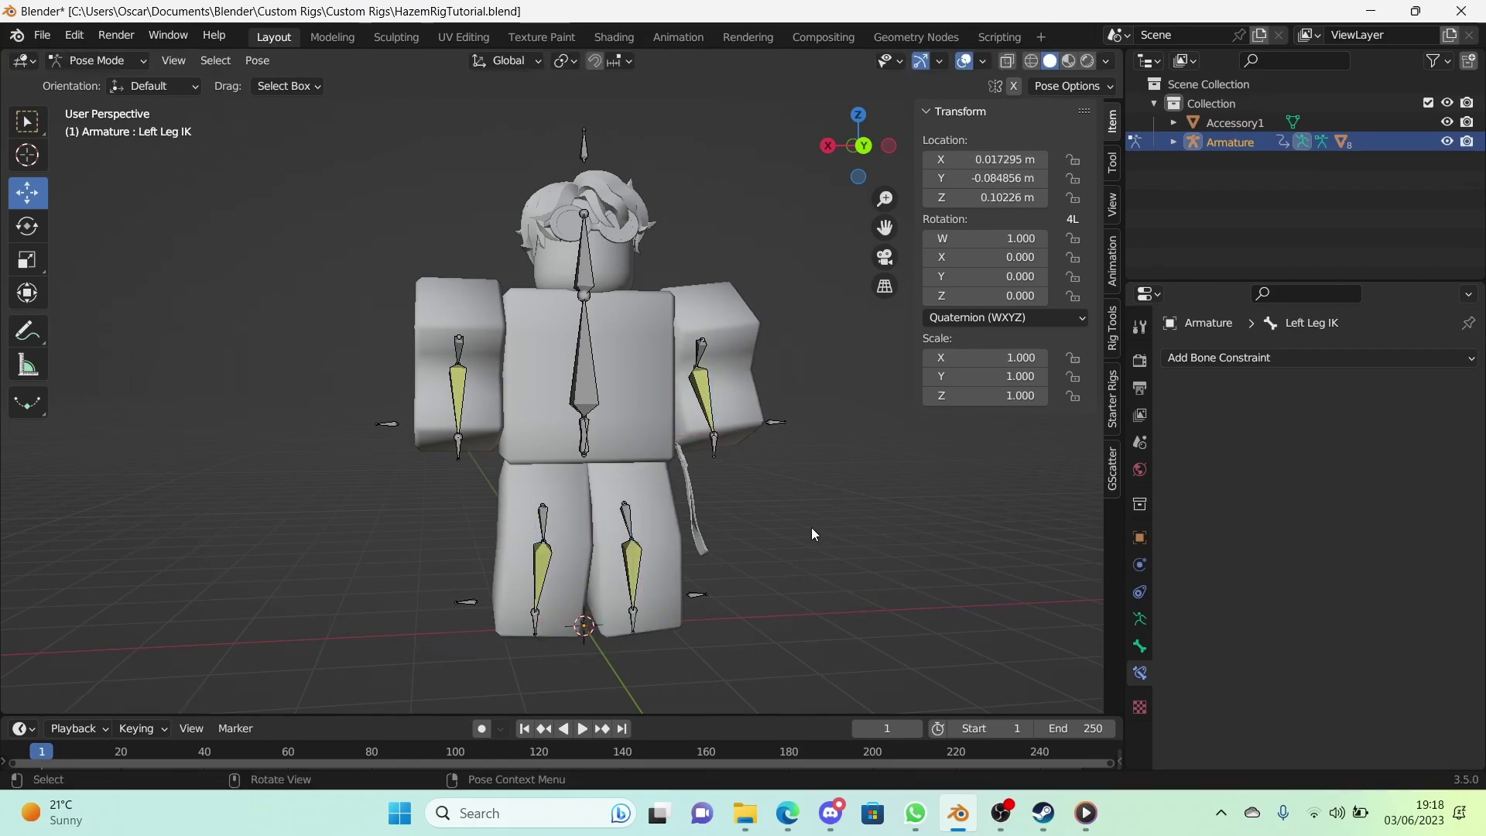
Step: Switch off Right Leg, Right Arm, Left Leg and Left Arm IK on the Settings bone
left_click(586, 153)
left_click(1001, 528)
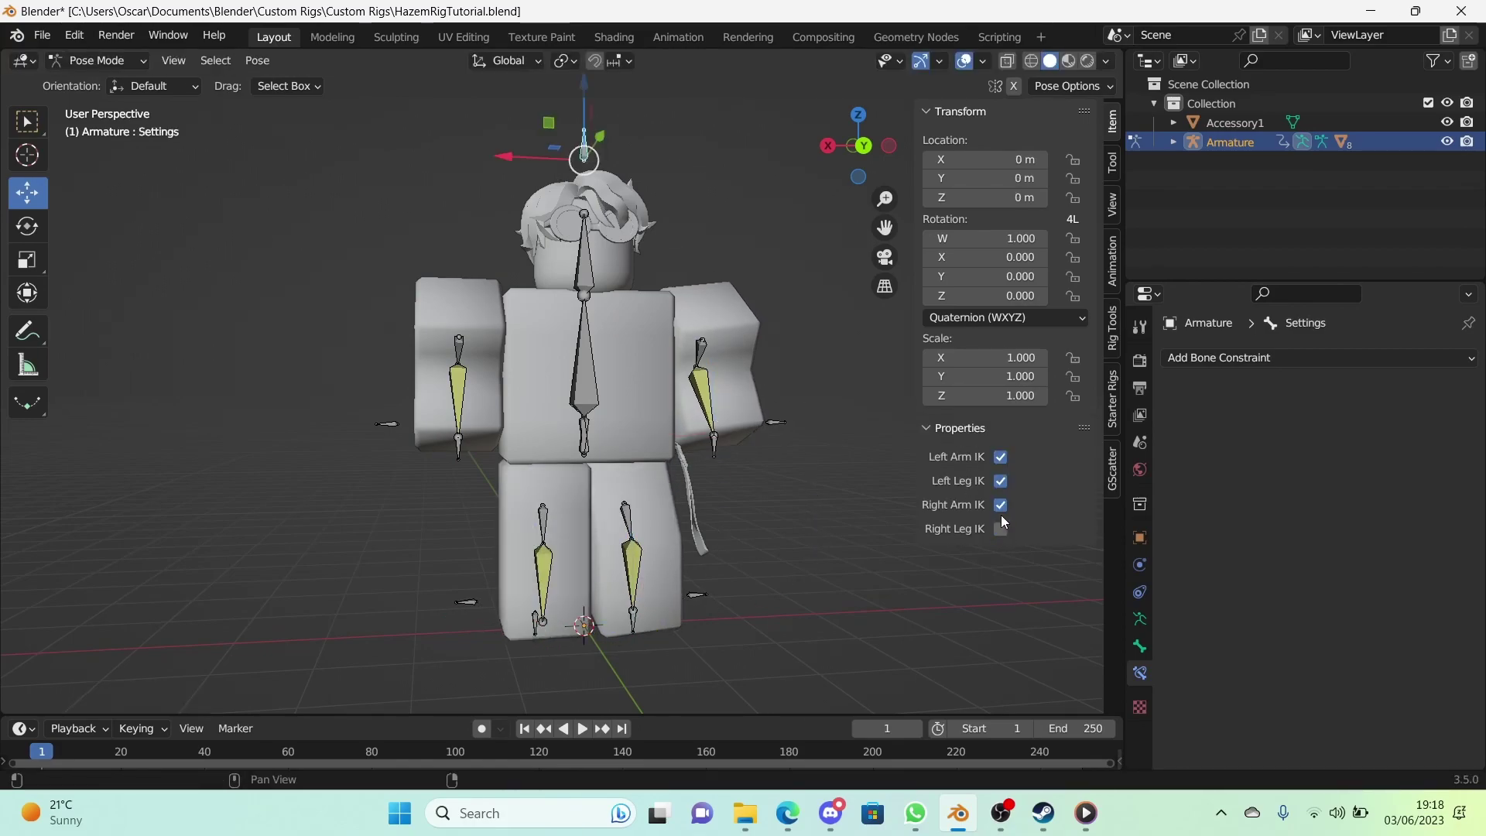
left_click(1001, 505)
left_click(1001, 480)
left_click(1001, 456)
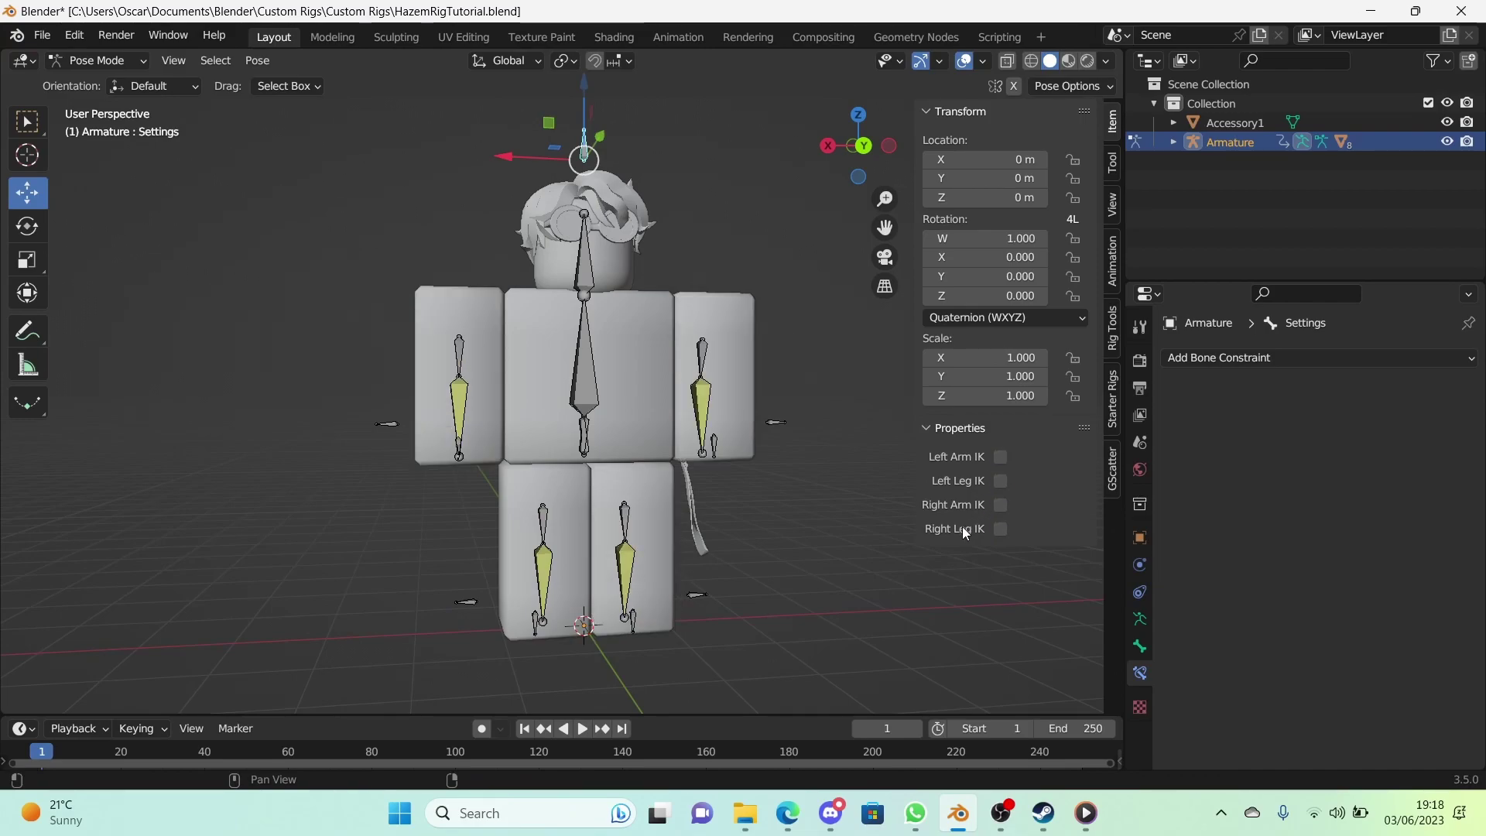
Step: Rotate the right lower arm freely to confirm its IK is disabled
left_click(485, 403)
key("r")
left_click(515, 295)
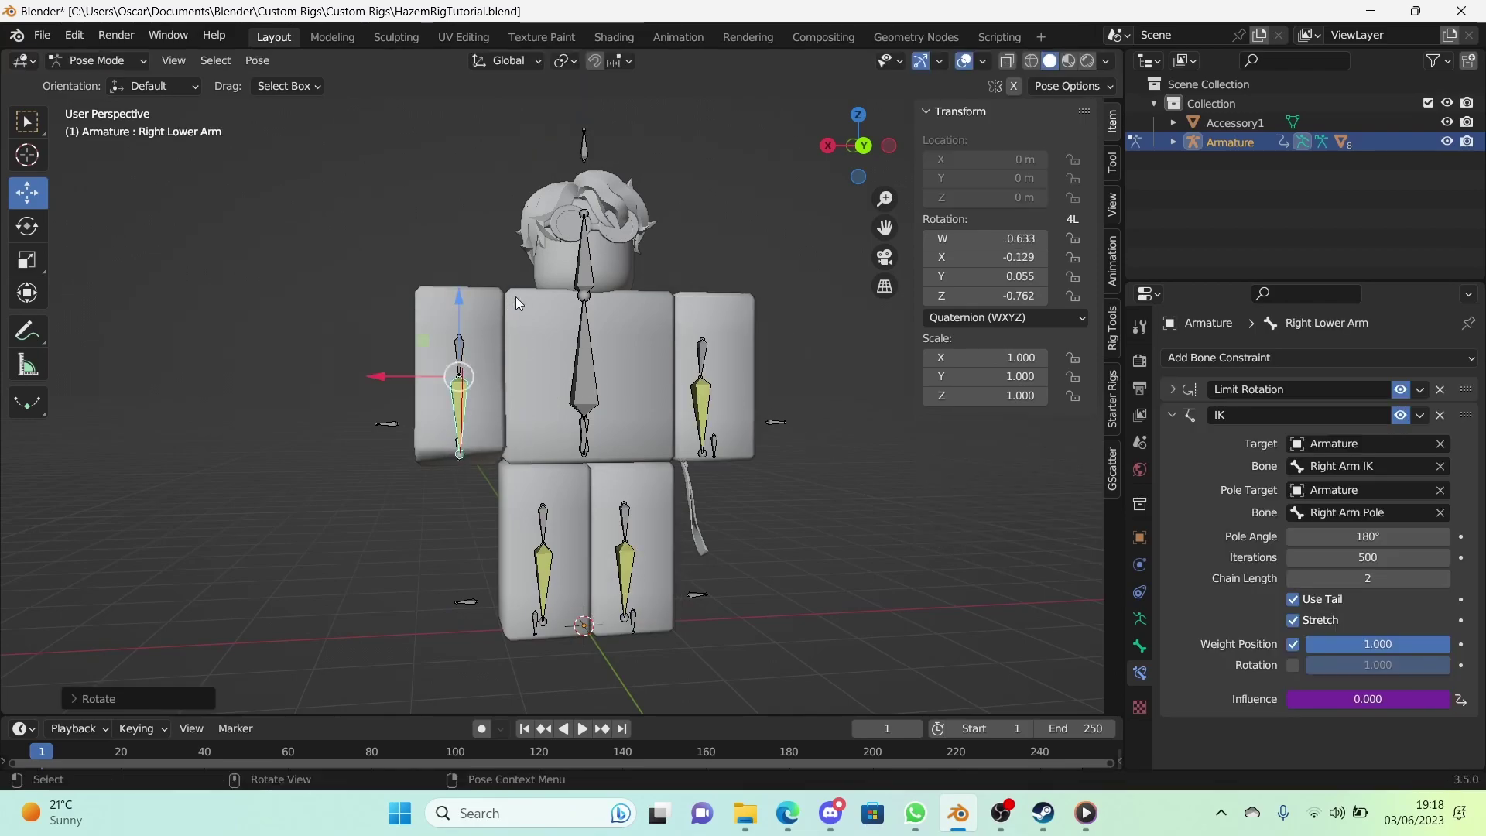
middle_click_drag(516, 296, 701, 372)
key("r")
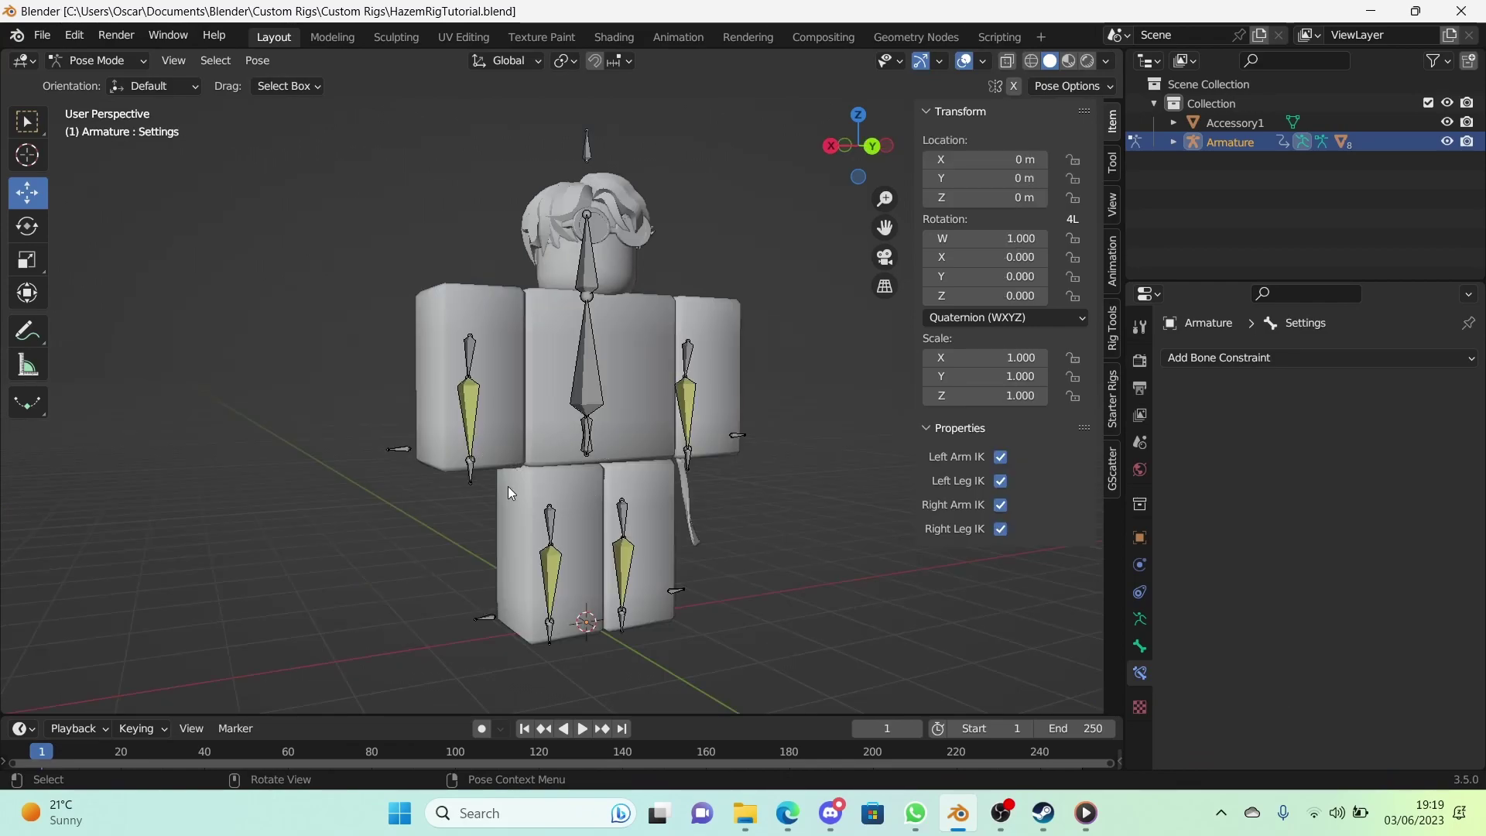
Step: Select the left lower leg and view it from a three-quarter side angle
left_click(614, 576)
middle_click_drag(602, 564, 527, 582)
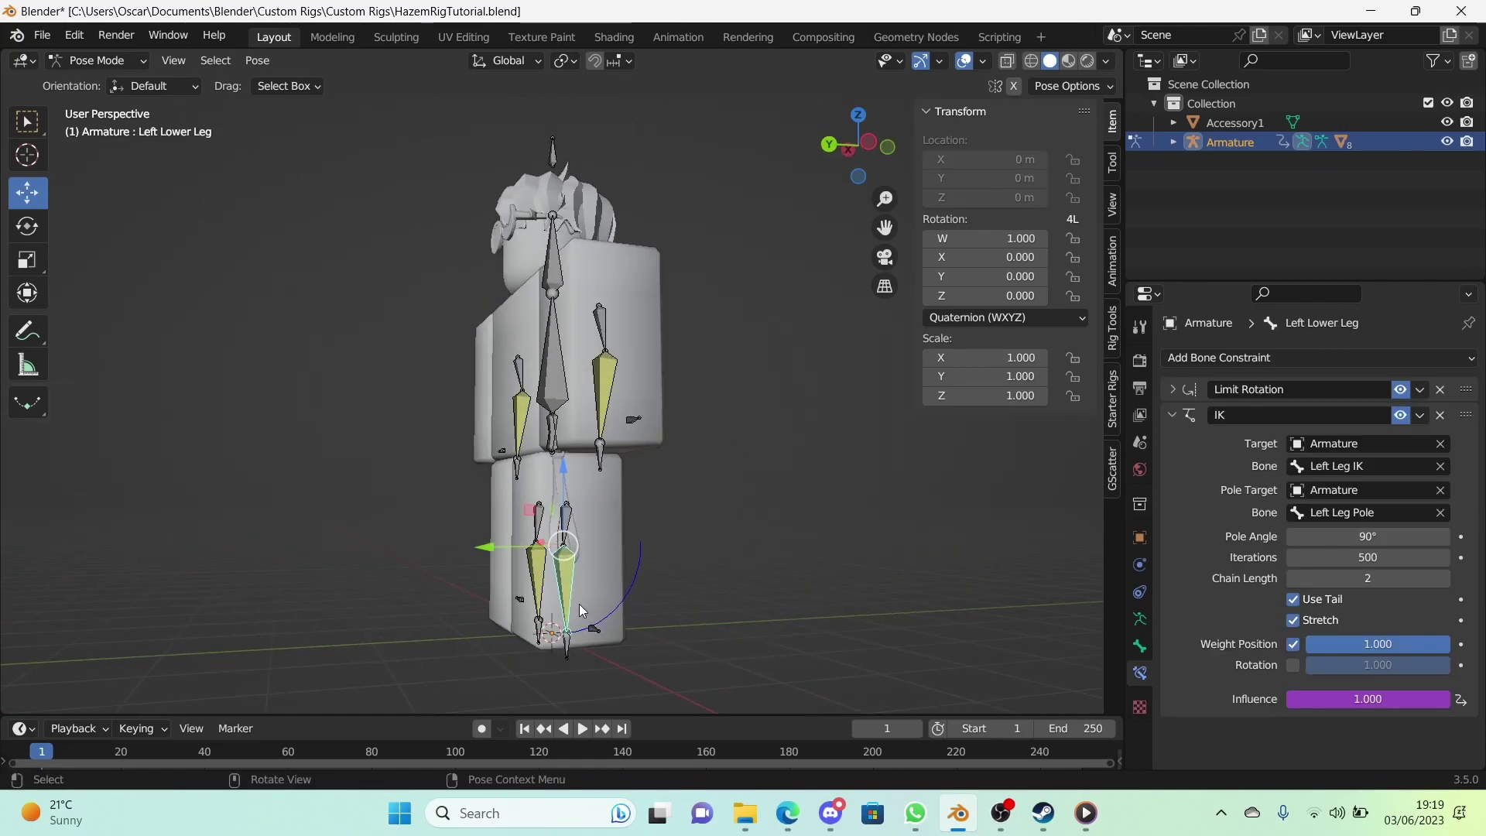
middle_click_drag(634, 545, 592, 545)
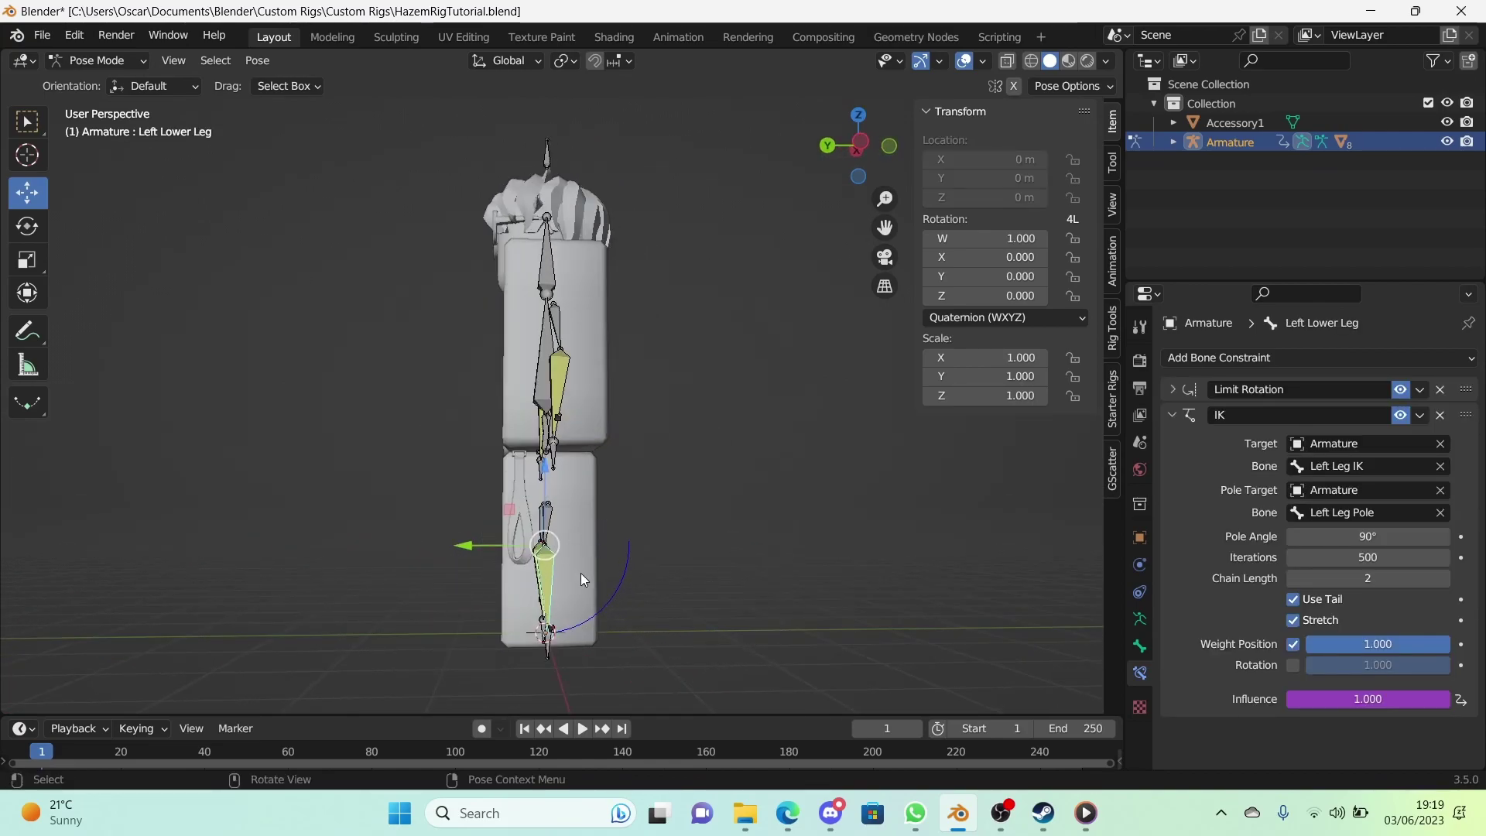
scroll(633, 568, "up", 4)
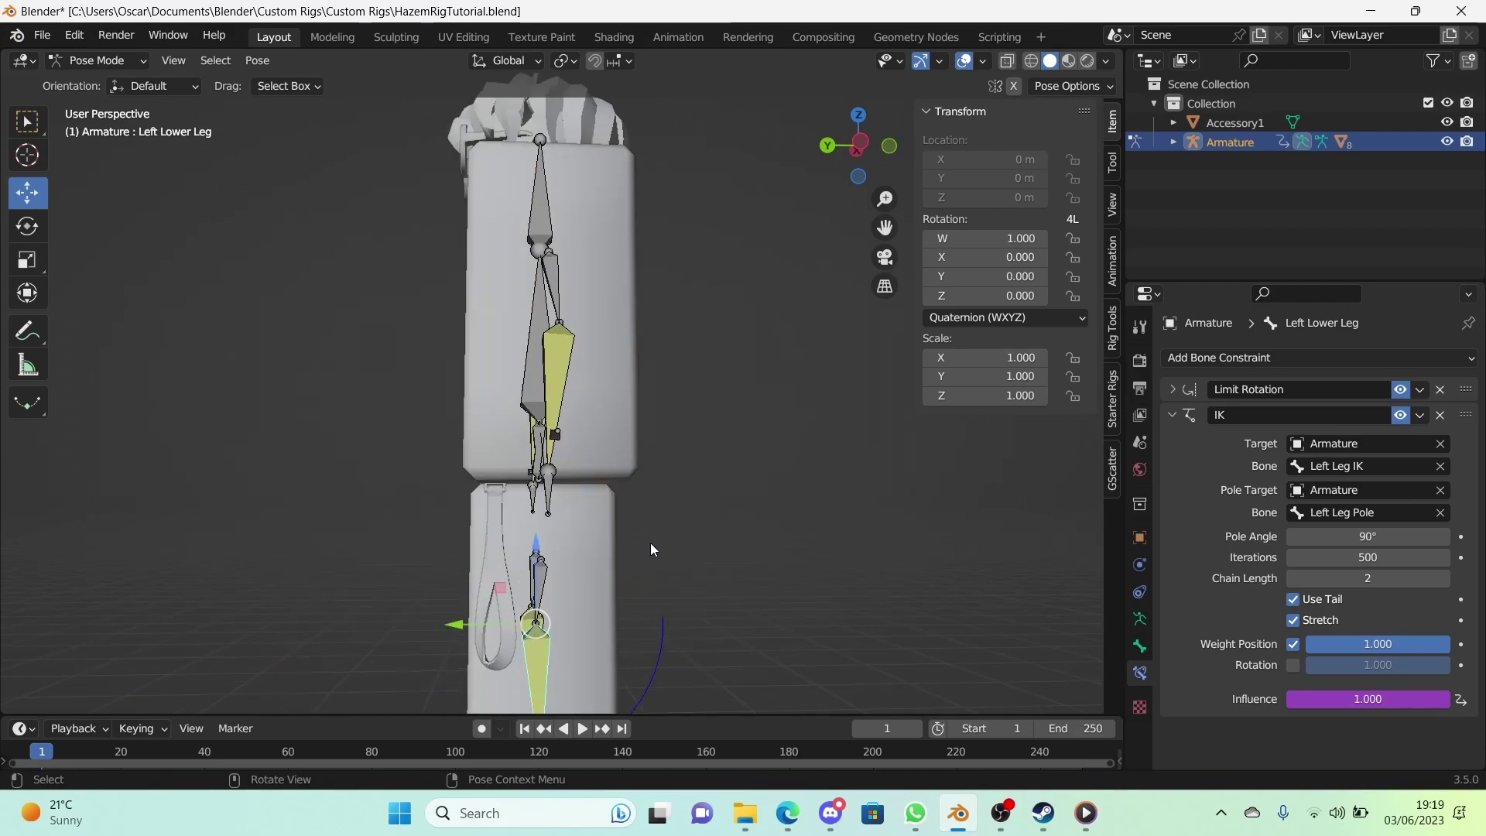
scroll(650, 546, "down", 3)
scroll(657, 459, "up", 3)
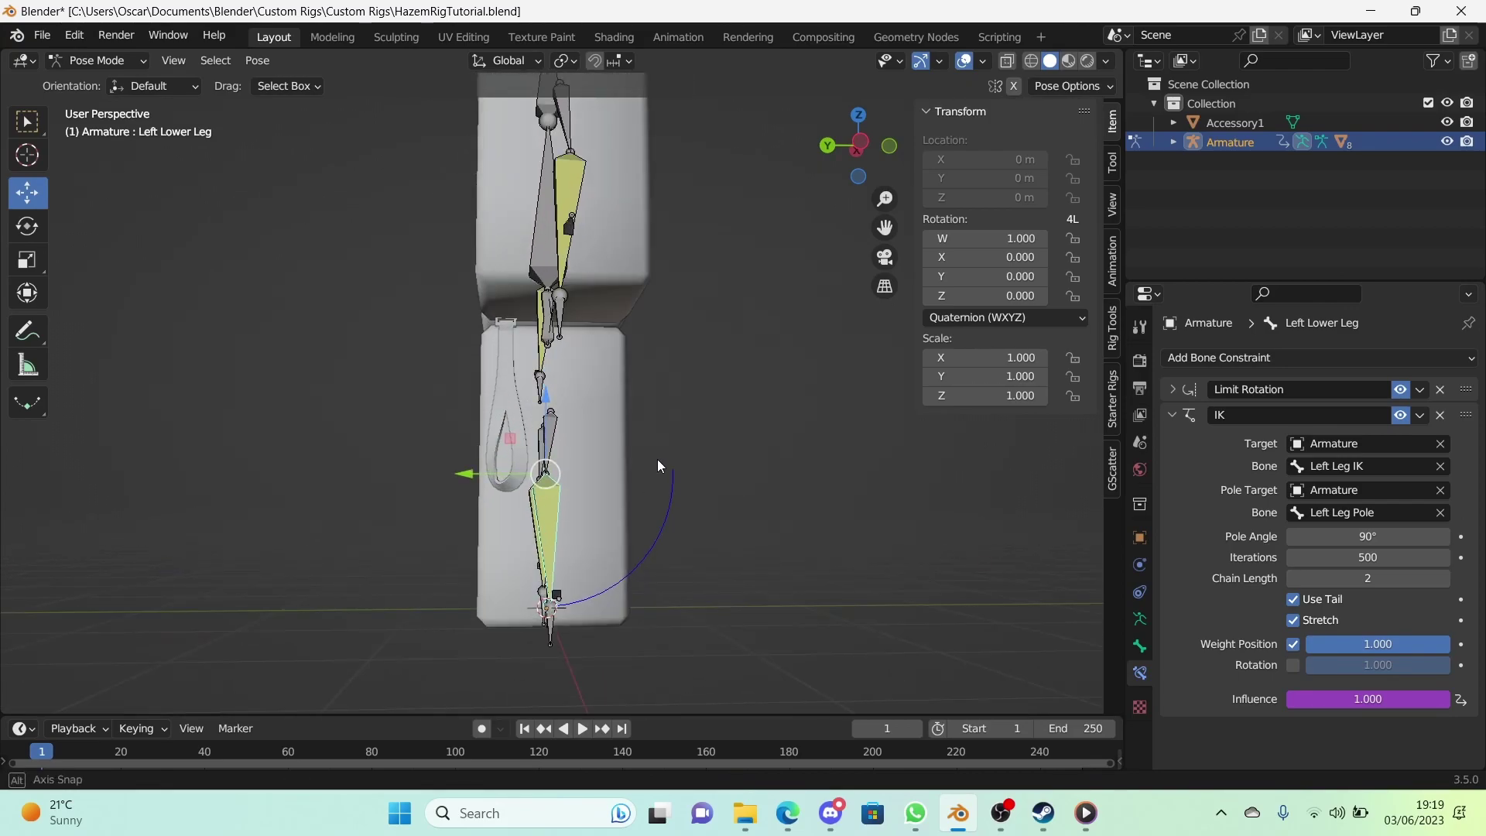
middle_click_drag(657, 458, 681, 500)
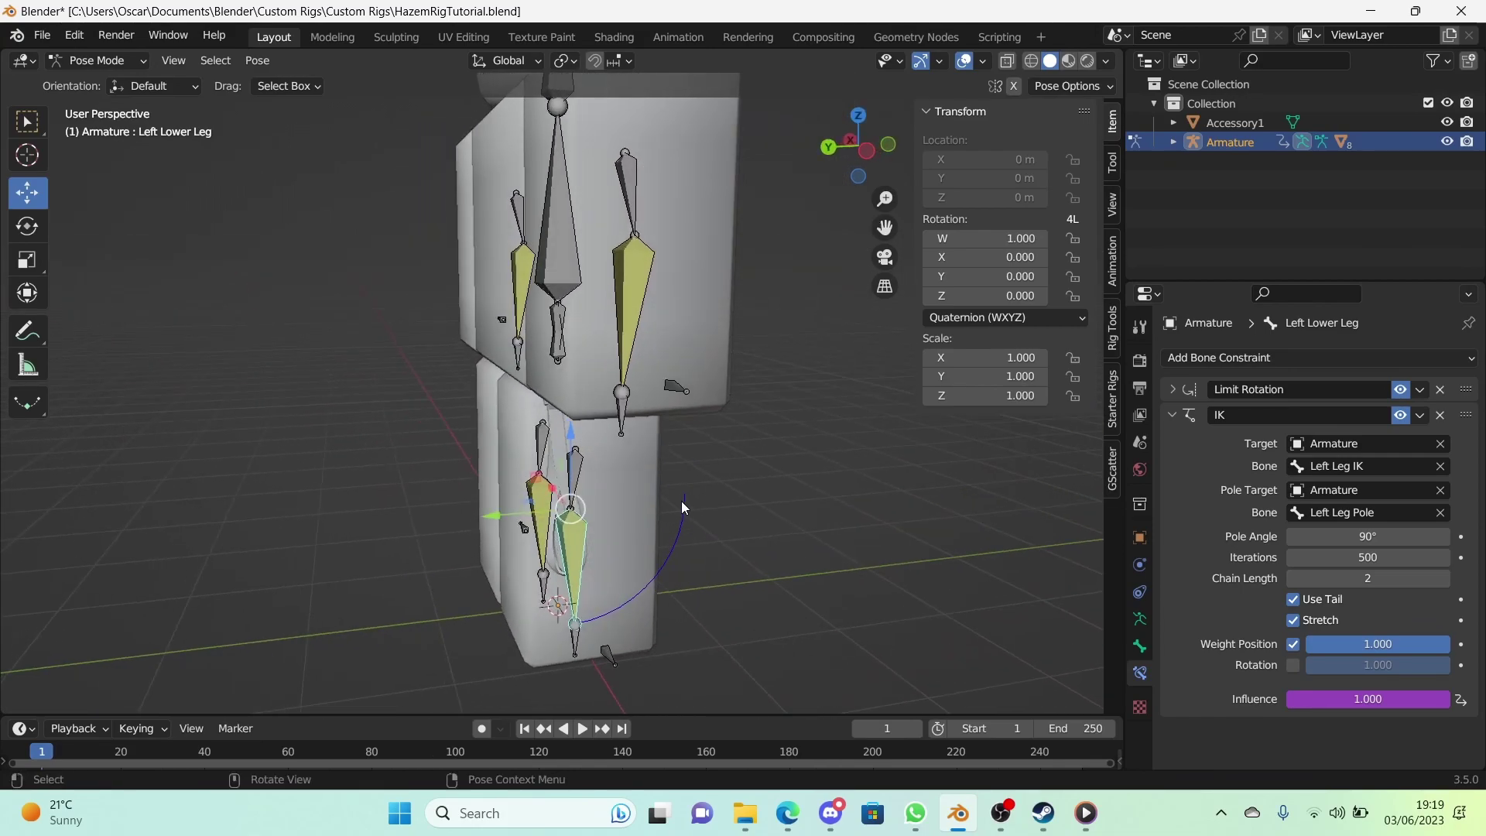
scroll(685, 490, "down", 4)
Step: Copy the Left Leg IK toggle as a driver and paste it onto the left lower leg's IK Limit Z
left_click(593, 177)
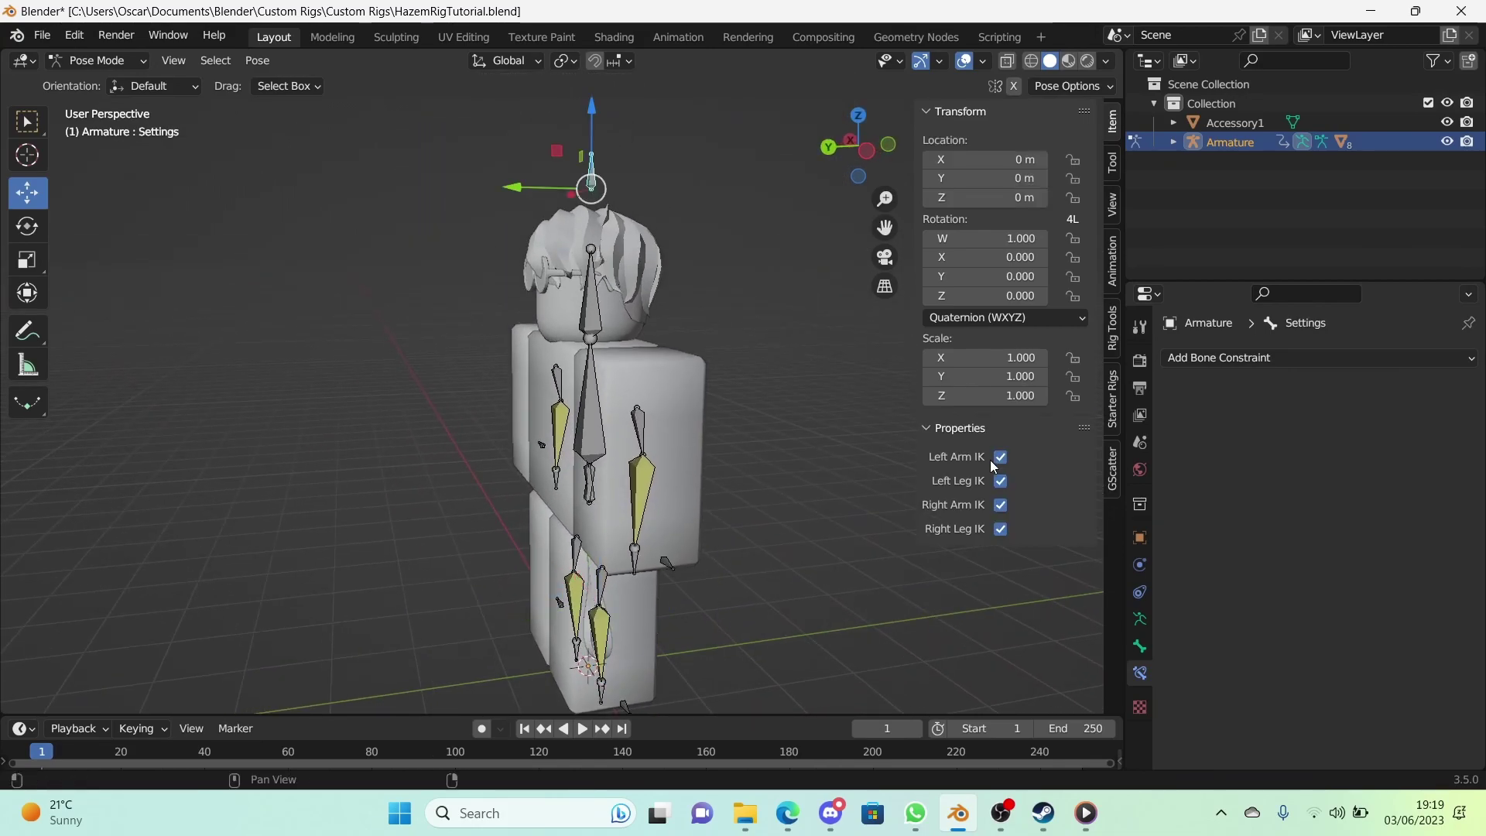
right_click(1003, 481)
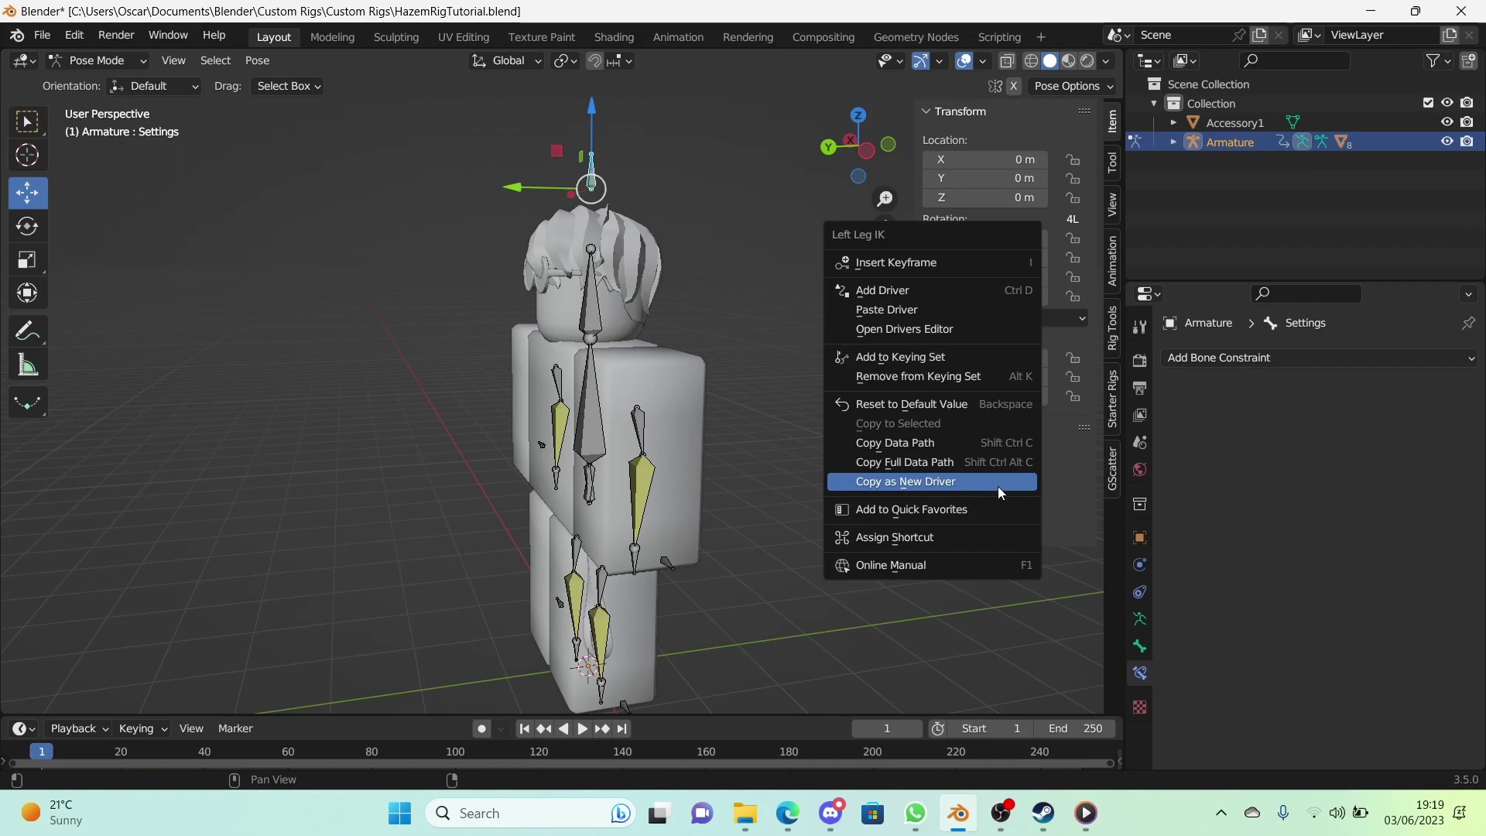
left_click(997, 486)
middle_click_drag(672, 571, 653, 591)
left_click(666, 553)
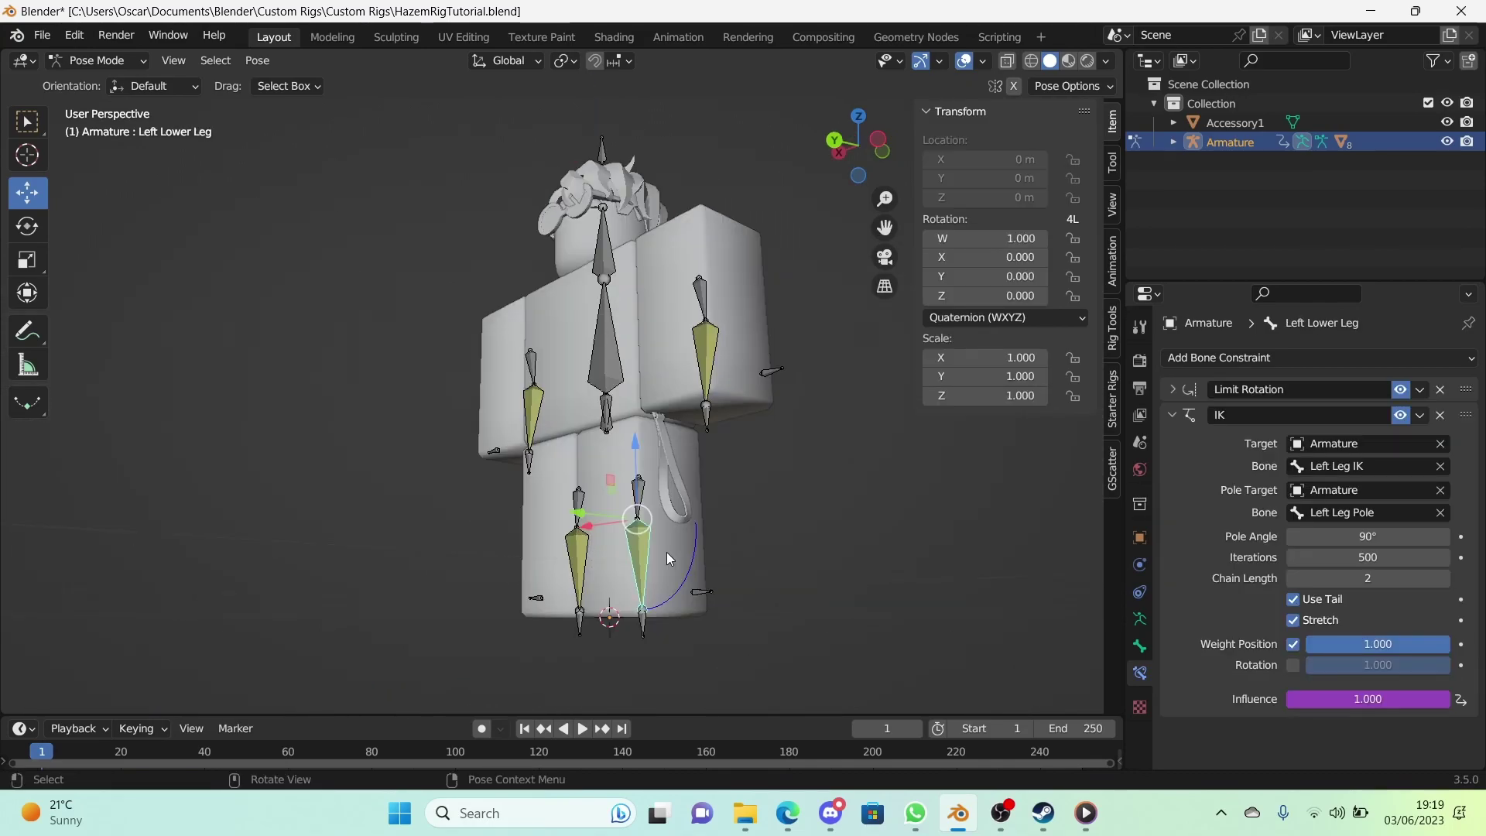
left_click(1140, 645)
scroll(1192, 654, "down", 15)
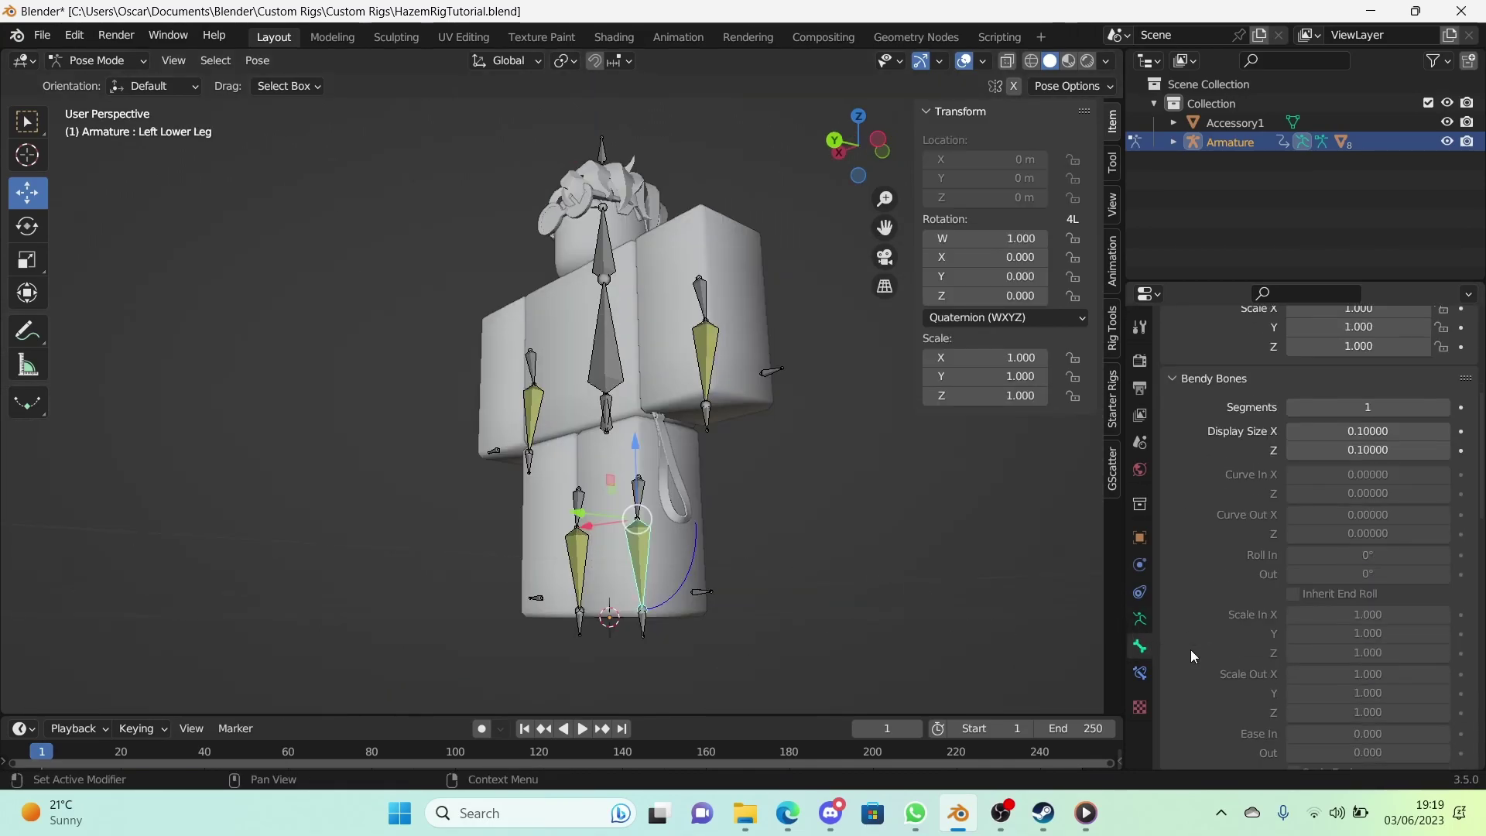
scroll(1208, 674, "down", 12)
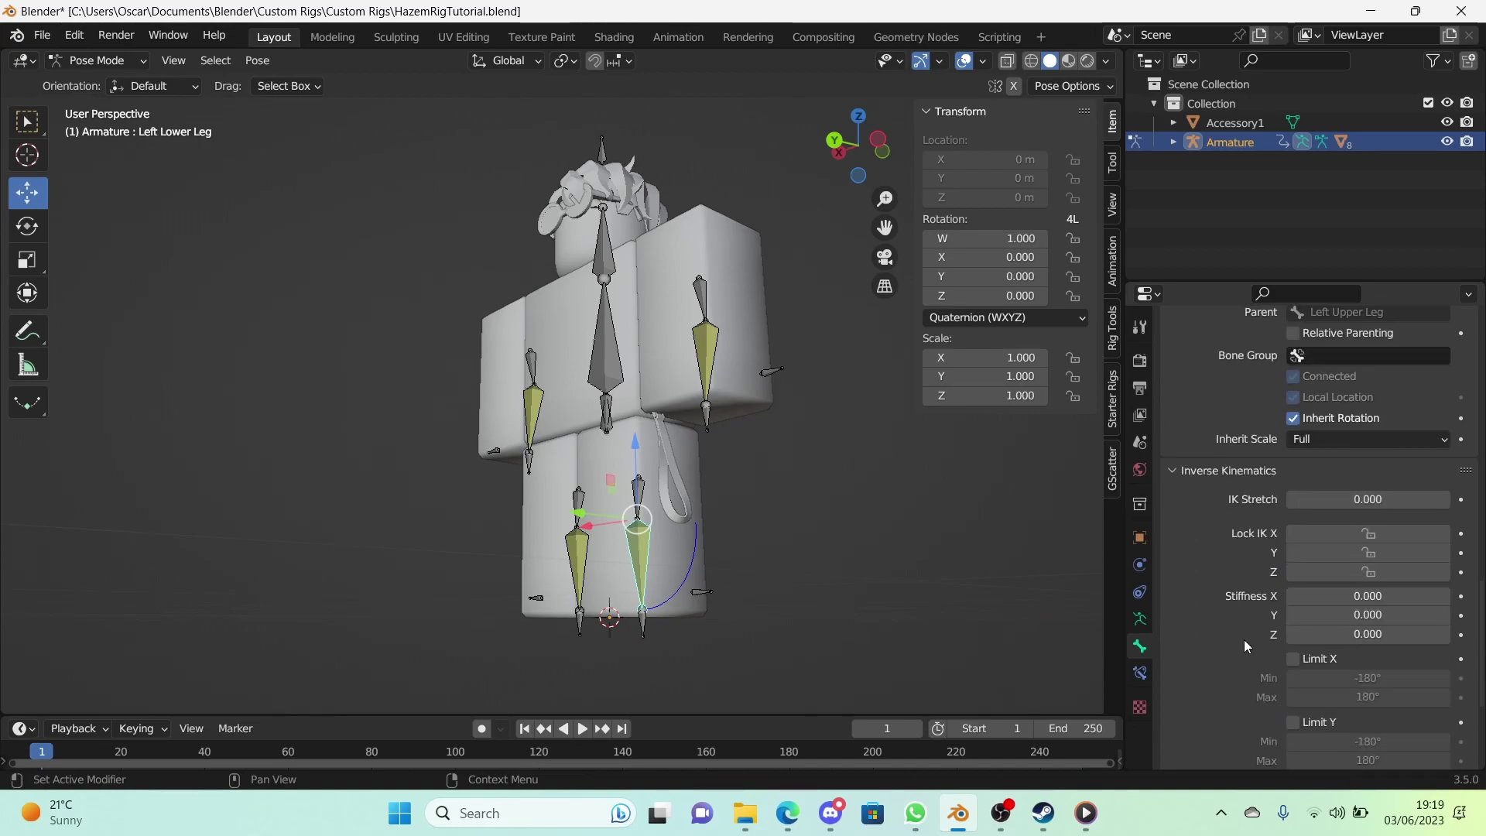
right_click(1294, 630)
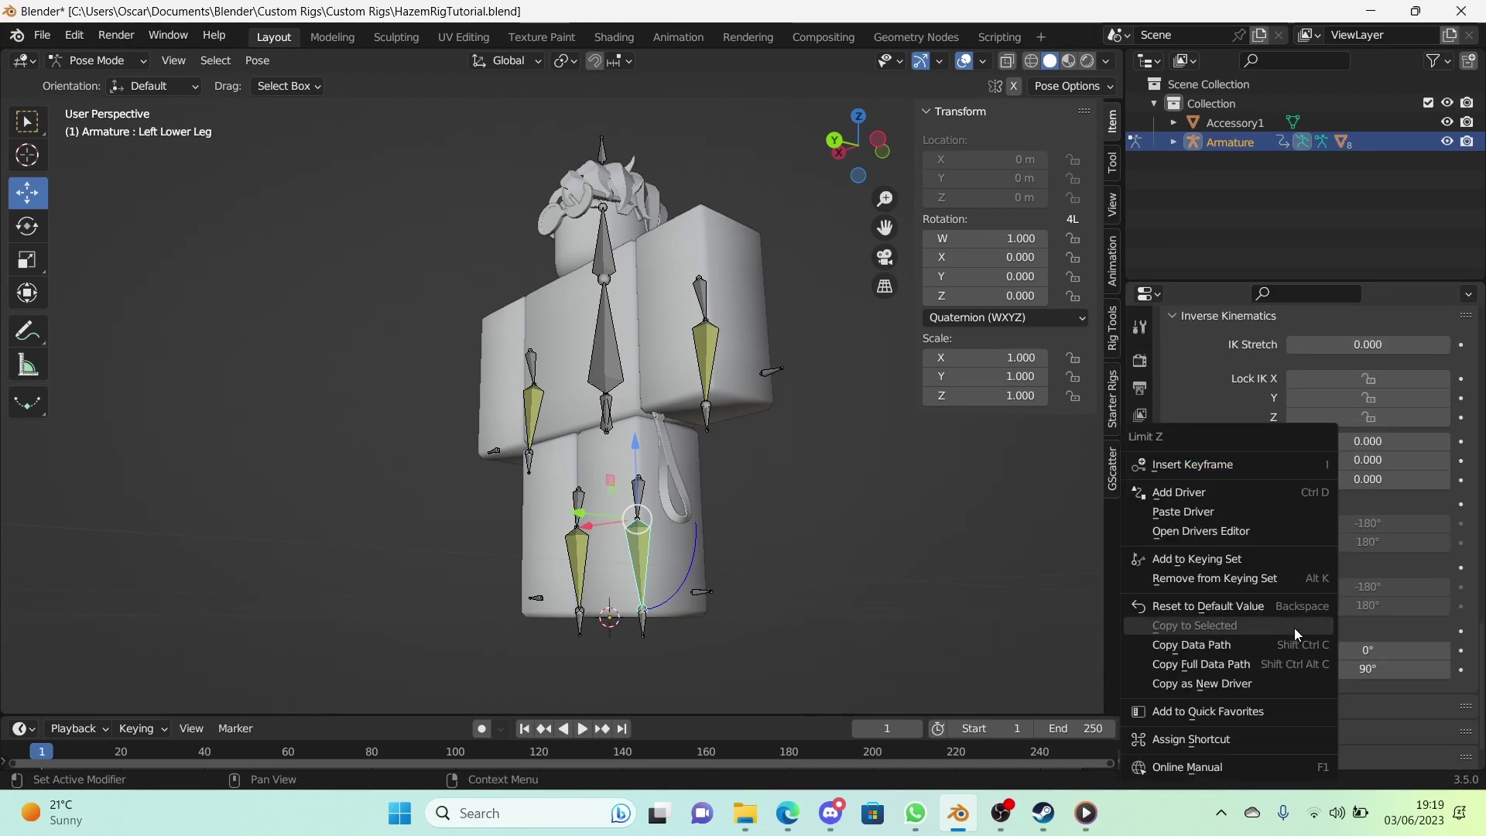
left_click(1238, 512)
Step: Bend the left leg with its IK target, then switch off Left Leg IK to test the limit
left_click_drag(638, 519, 656, 582)
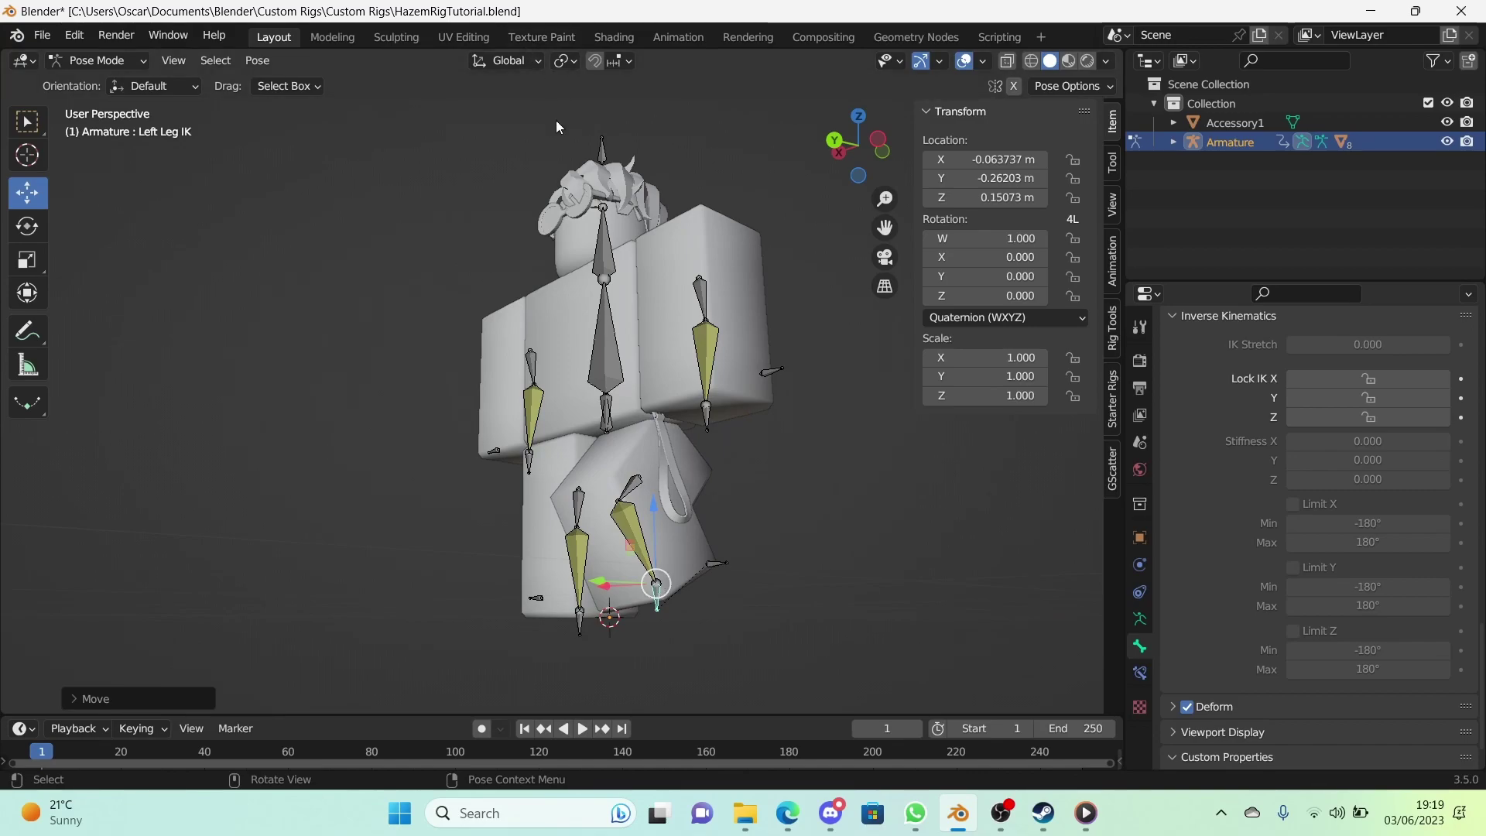
left_click(643, 504)
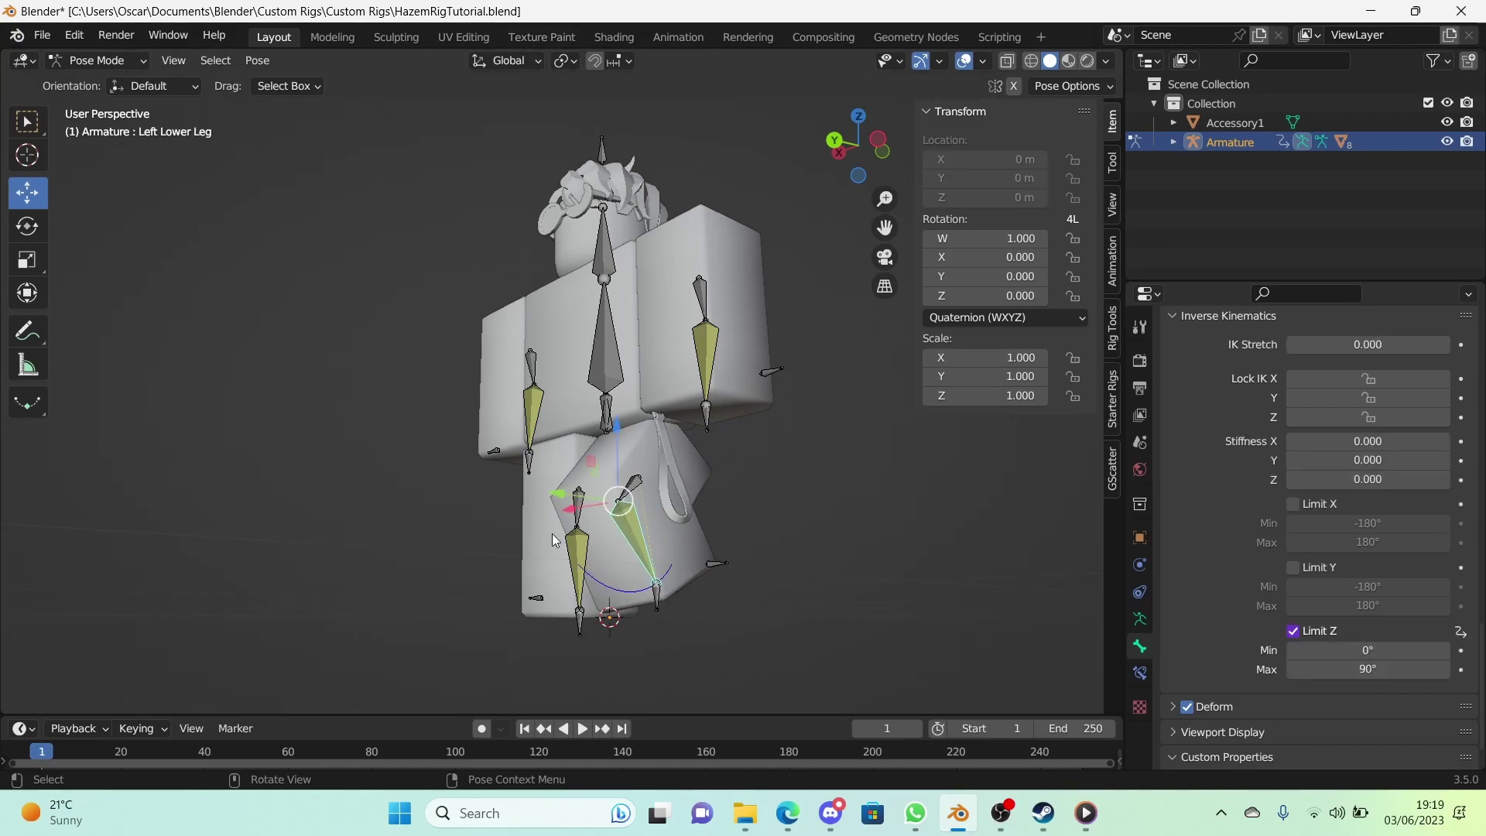
left_click(612, 157)
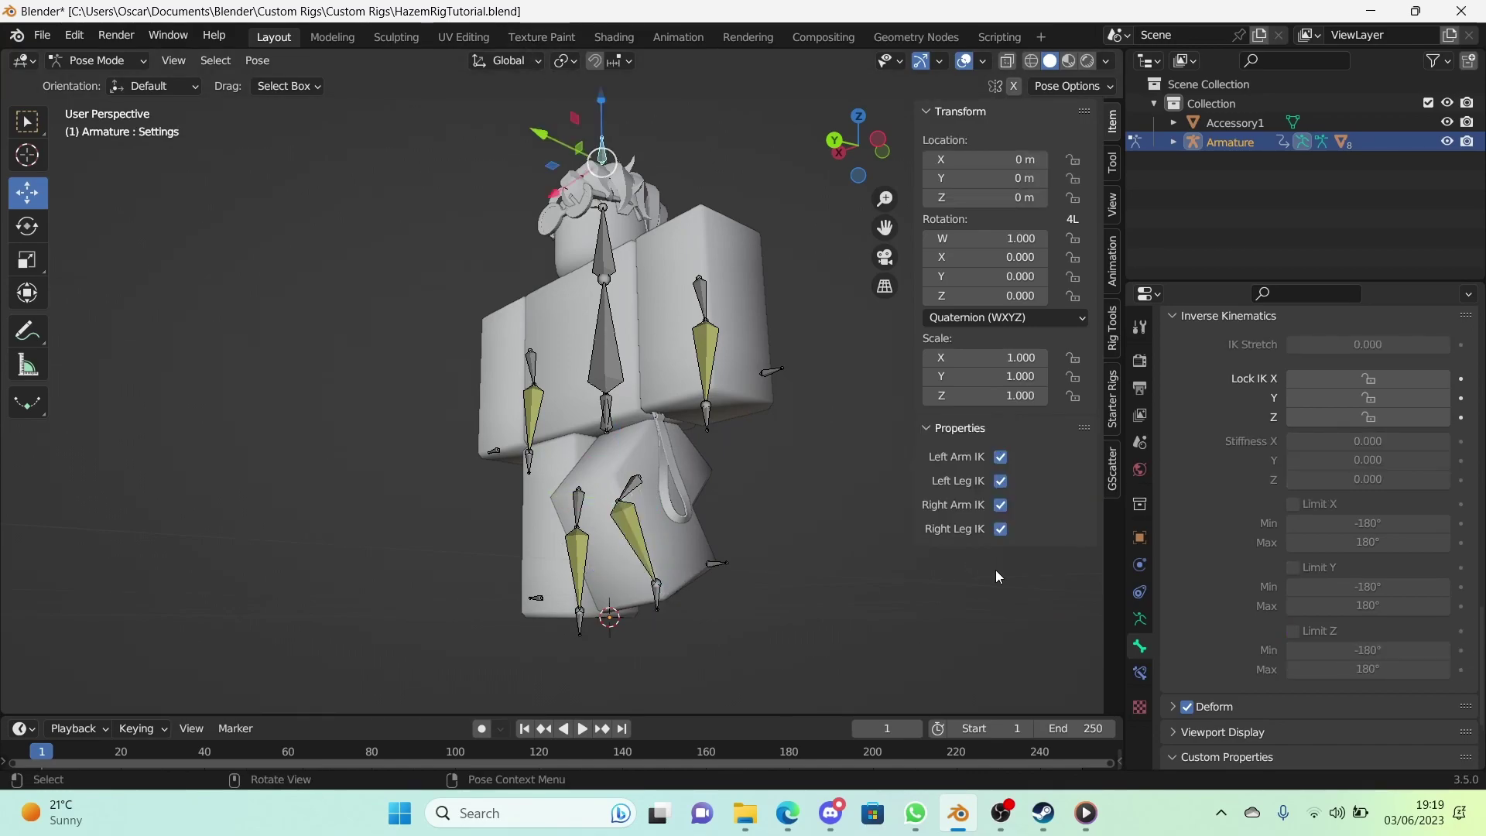
left_click(1001, 481)
Step: Reselect the left lower leg to show its driven Limit Z range of 0° to 90°
left_click(633, 546)
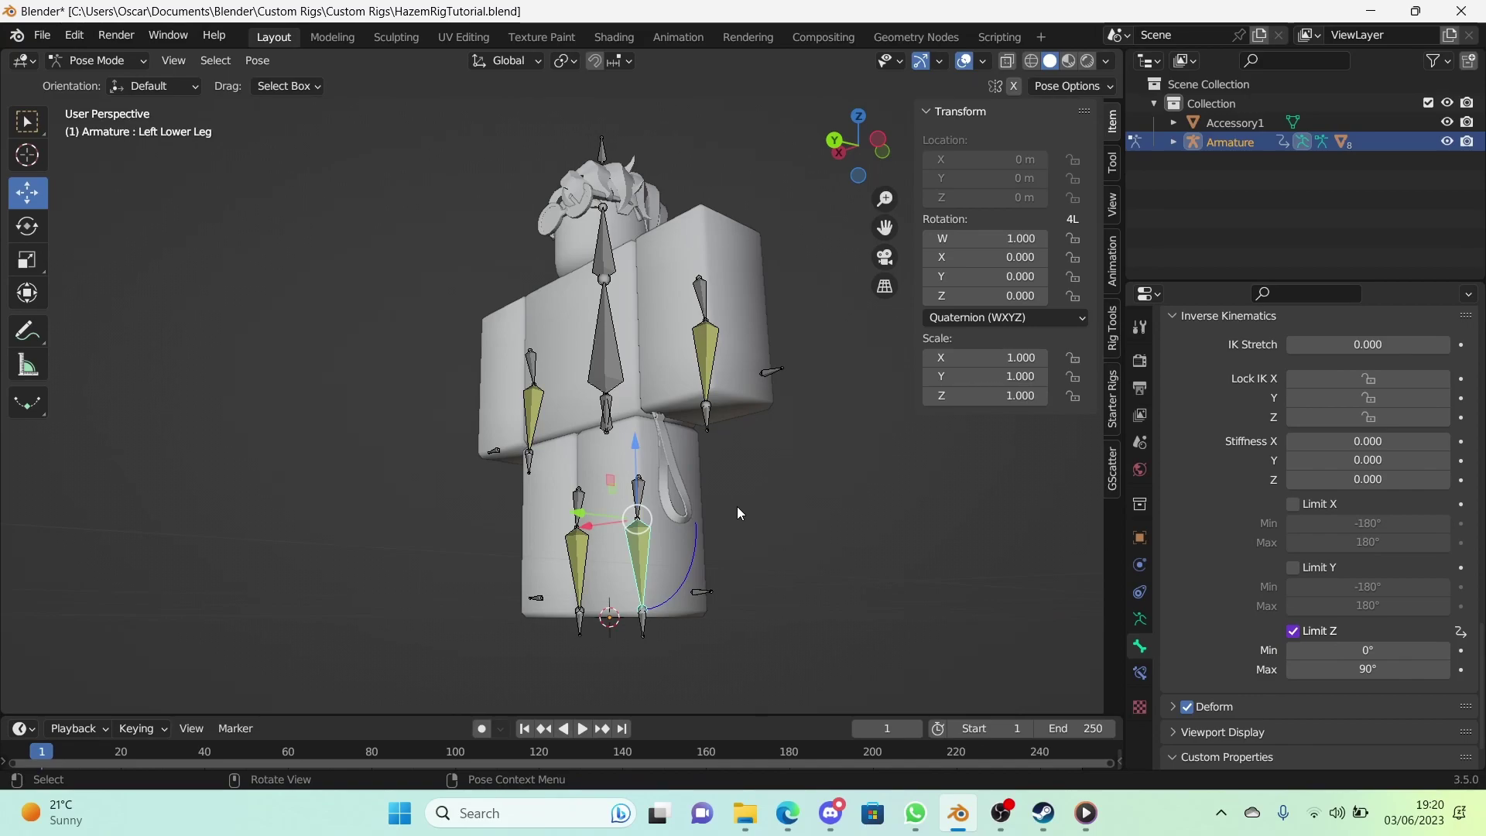
Step: Copy an arm IK toggle as a driver and paste it onto the right lower arm's IK Limit X
left_click(705, 348)
right_click(1294, 503)
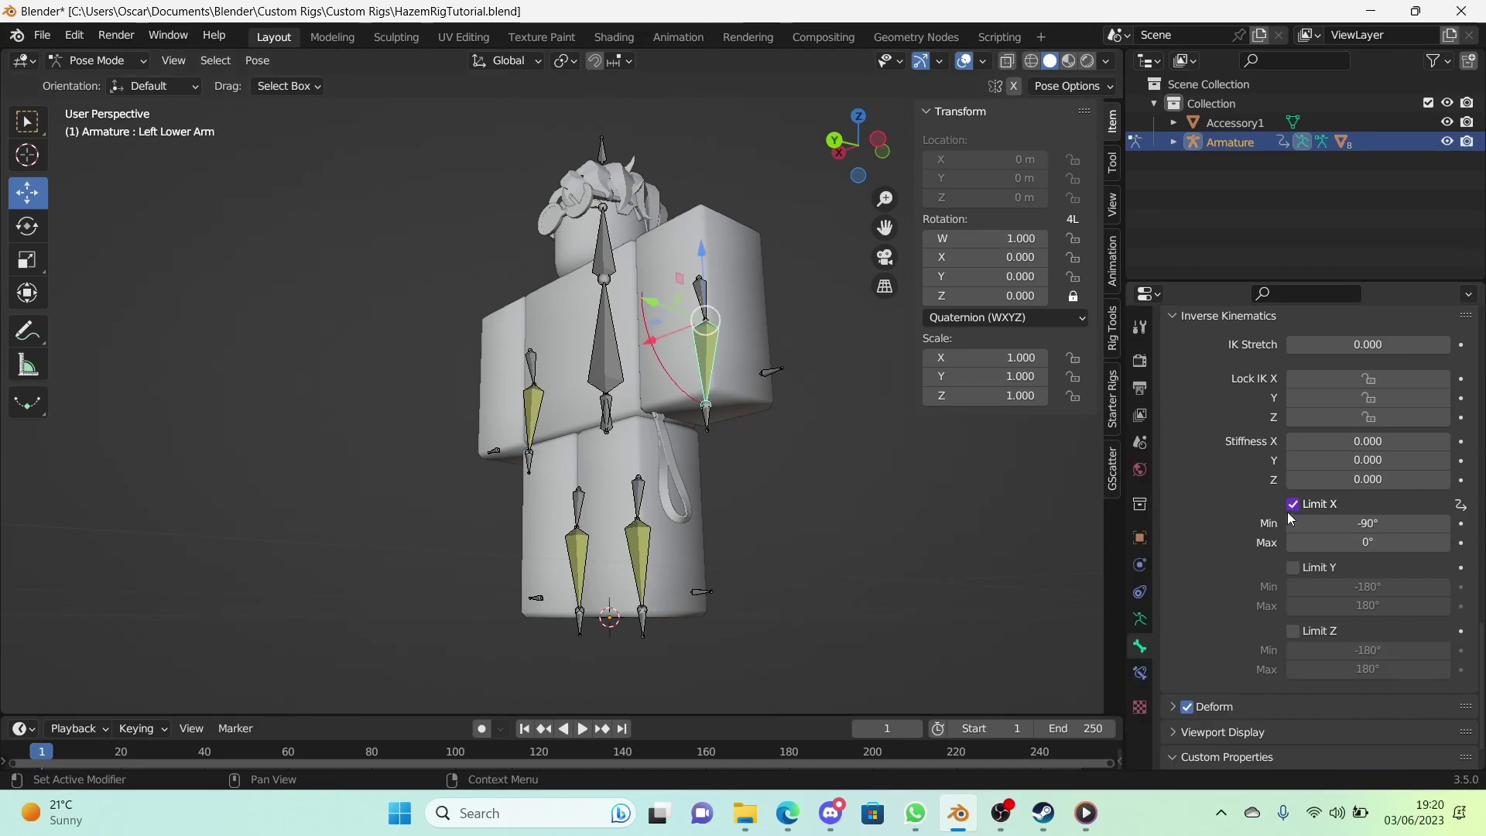
left_click(621, 139)
right_click(992, 504)
left_click(992, 507)
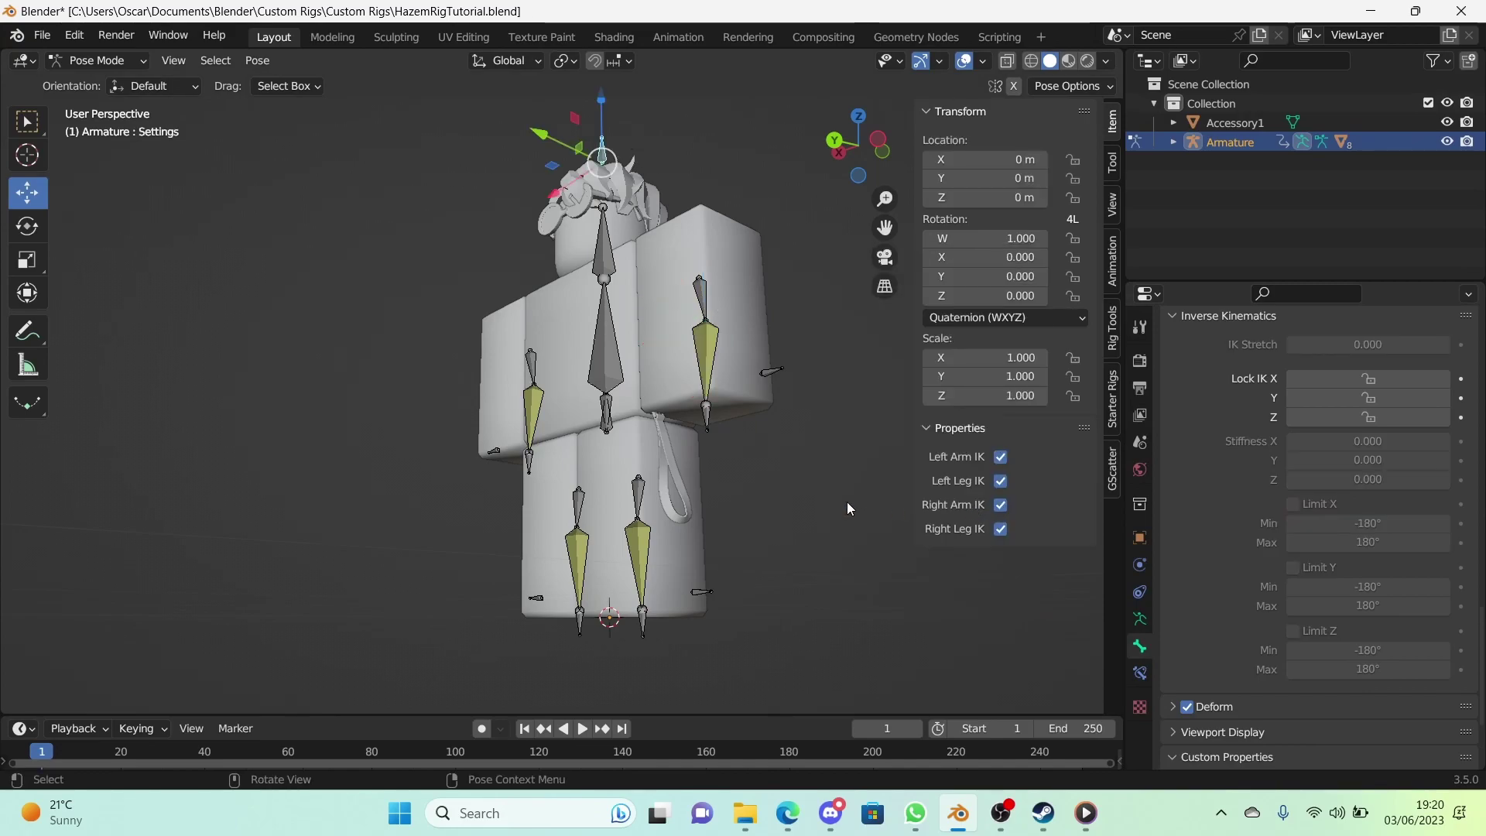
left_click(531, 401)
right_click(1293, 503)
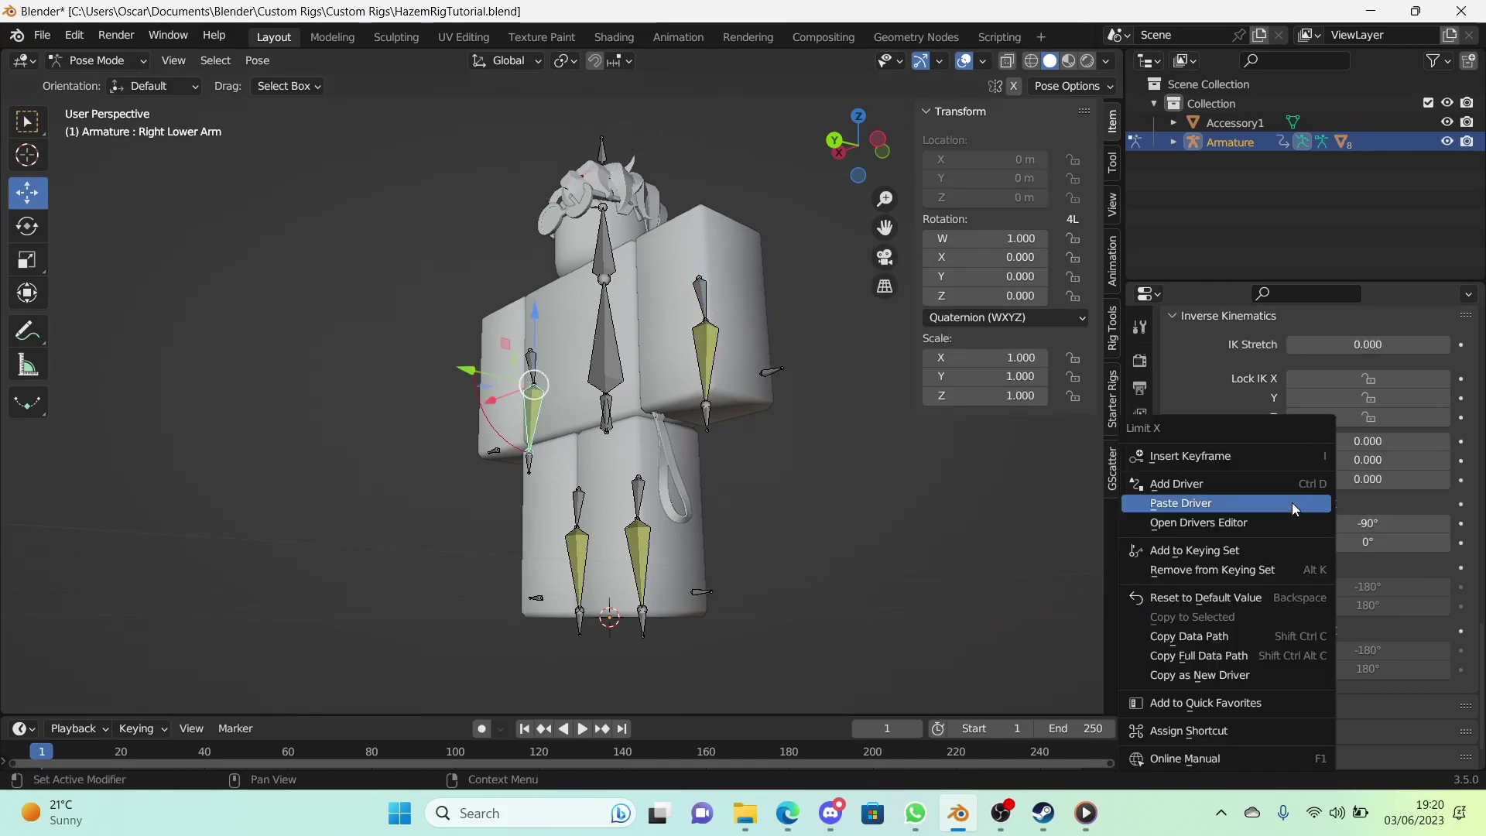
left_click(1293, 504)
Step: Copy the Settings bone's Right Leg IK toggle as a new driver
left_click(616, 155)
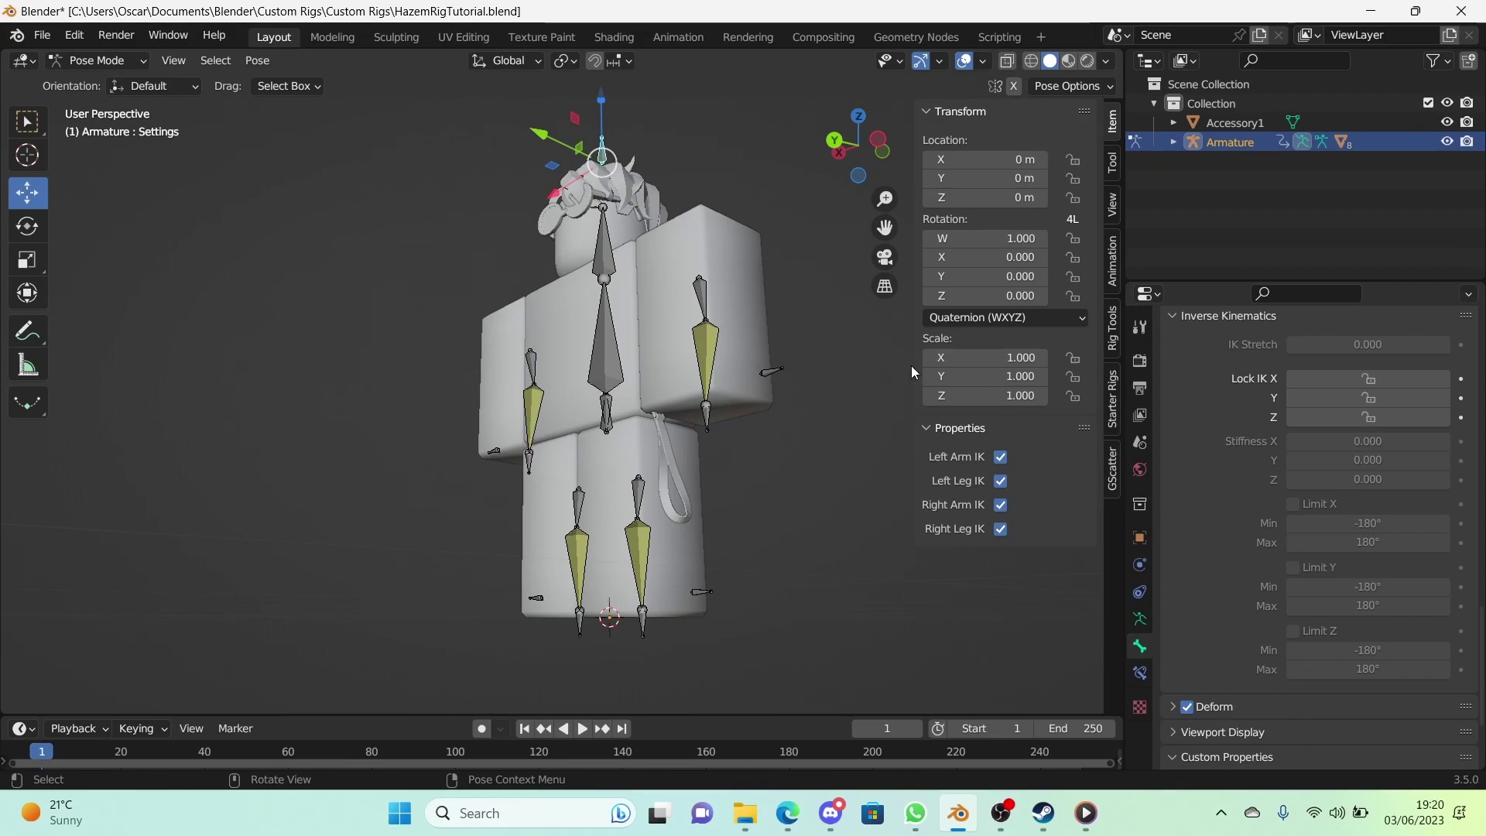
right_click(1000, 523)
left_click(1000, 525)
Step: Orbit to a low front view and save the rig's .blend file
middle_click_drag(813, 546, 744, 605)
key("ctrl+s")
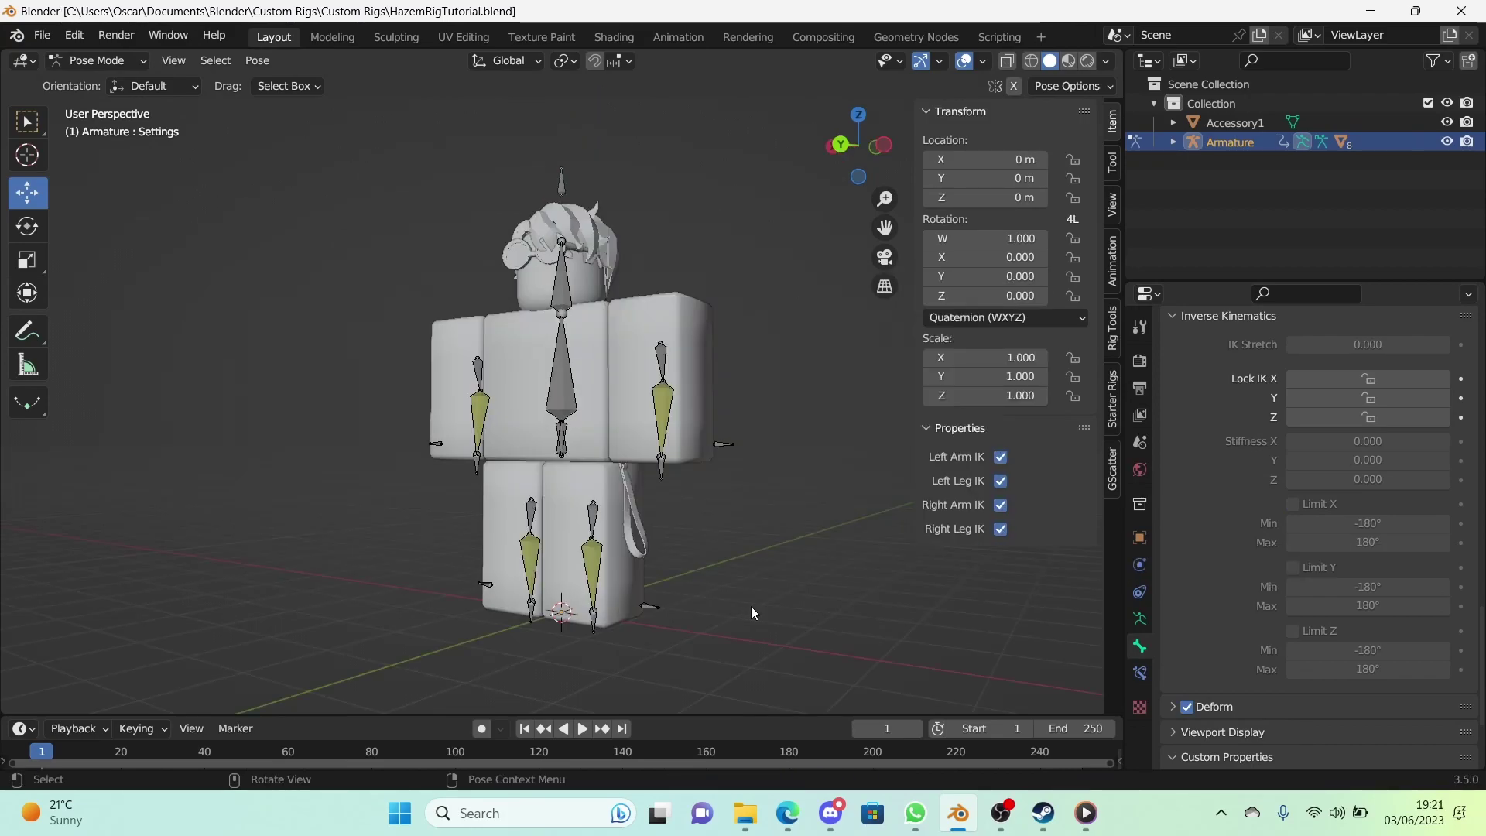